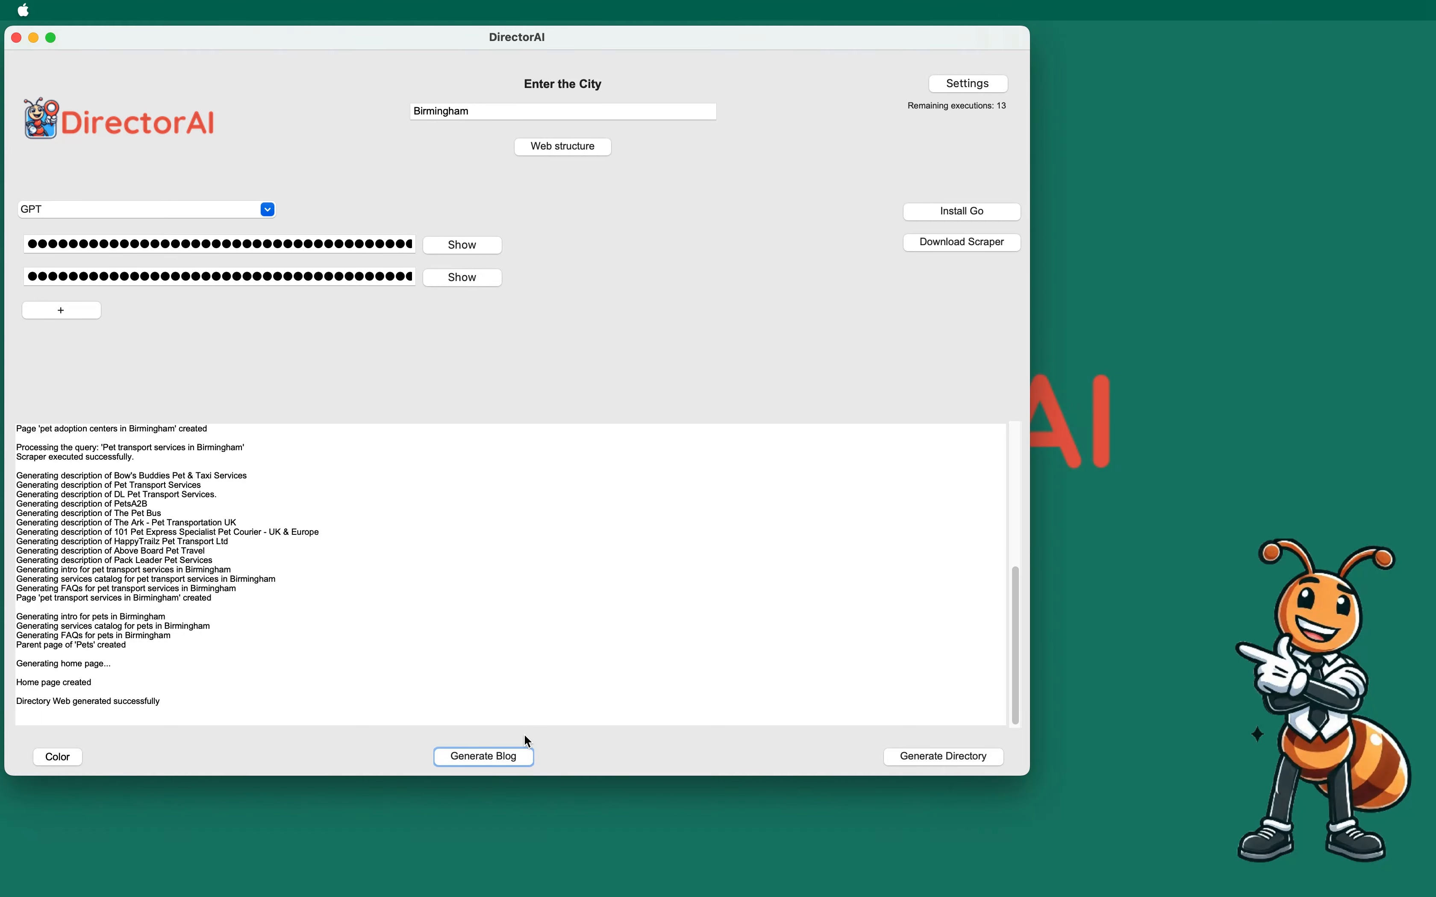
Step: Generate fresh Birmingham blog keywords at 2 articles per day and start generation, picking Downloads as destination
left_click(508, 765)
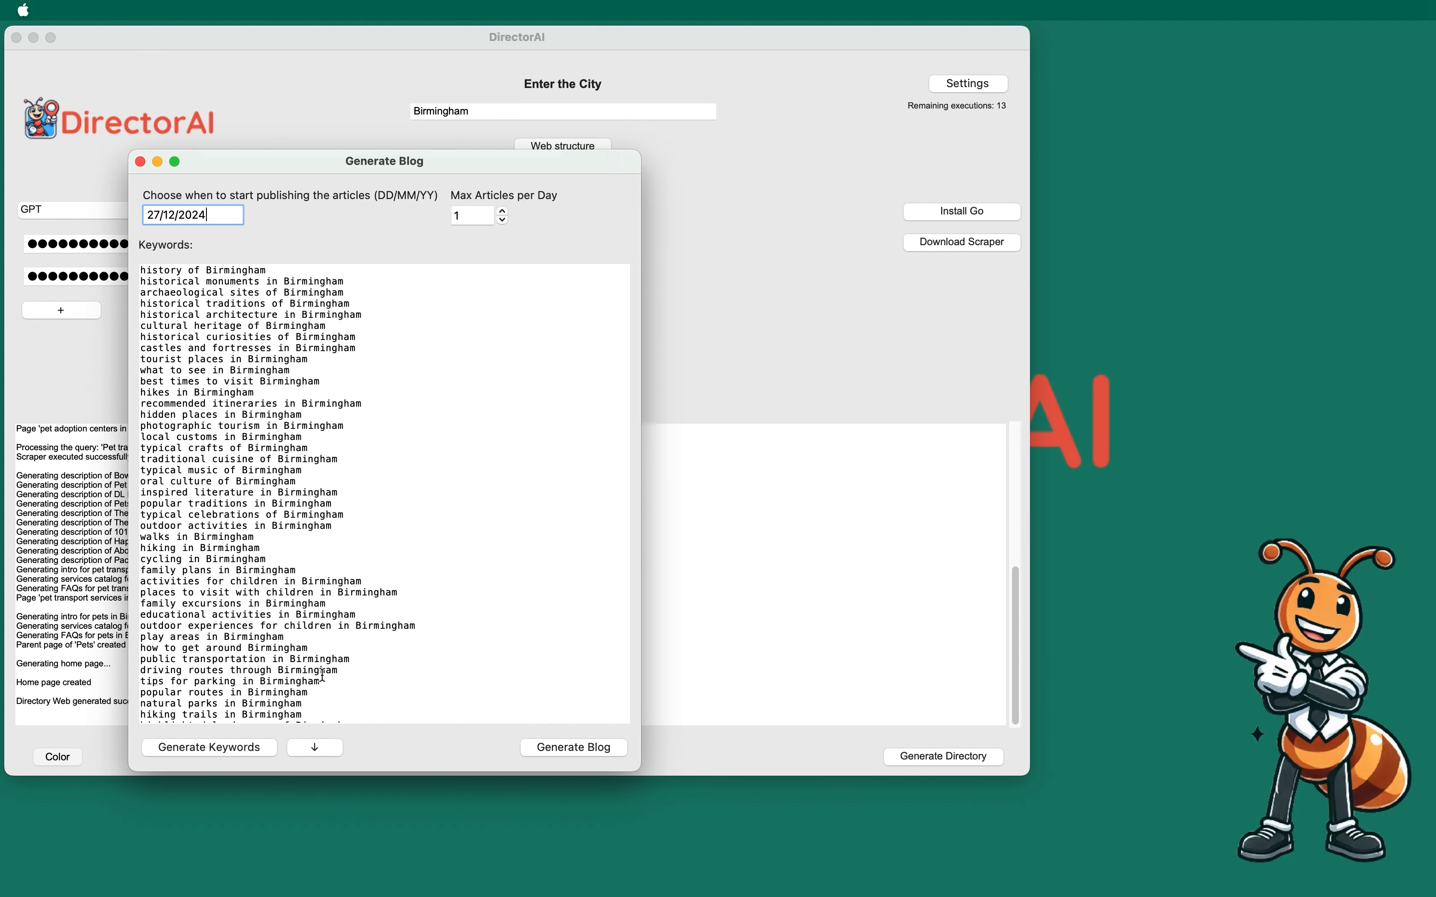
scroll(309, 665, "down", 5)
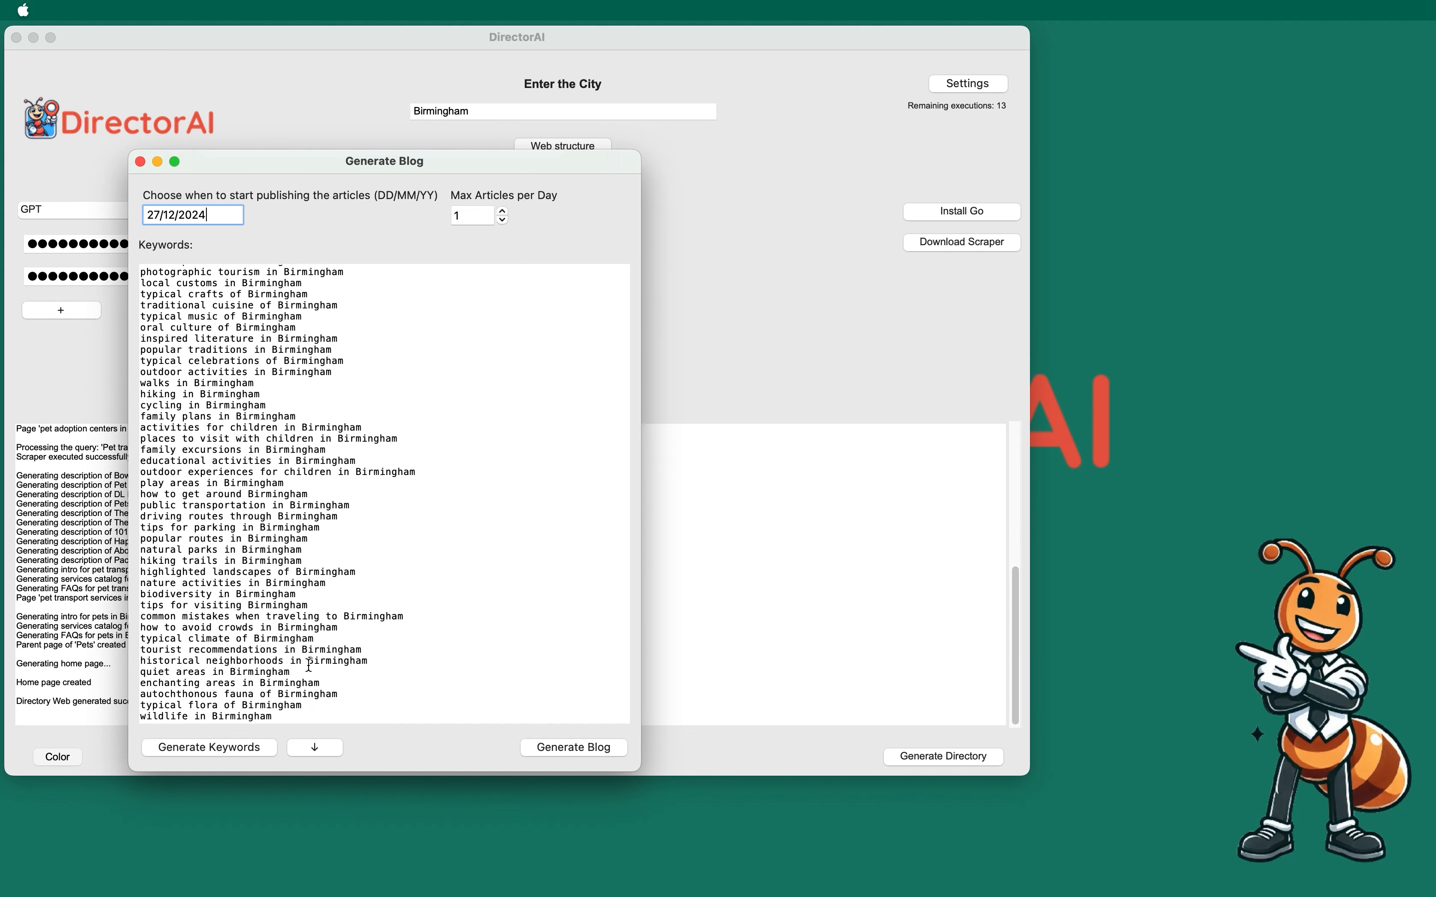
left_click(239, 753)
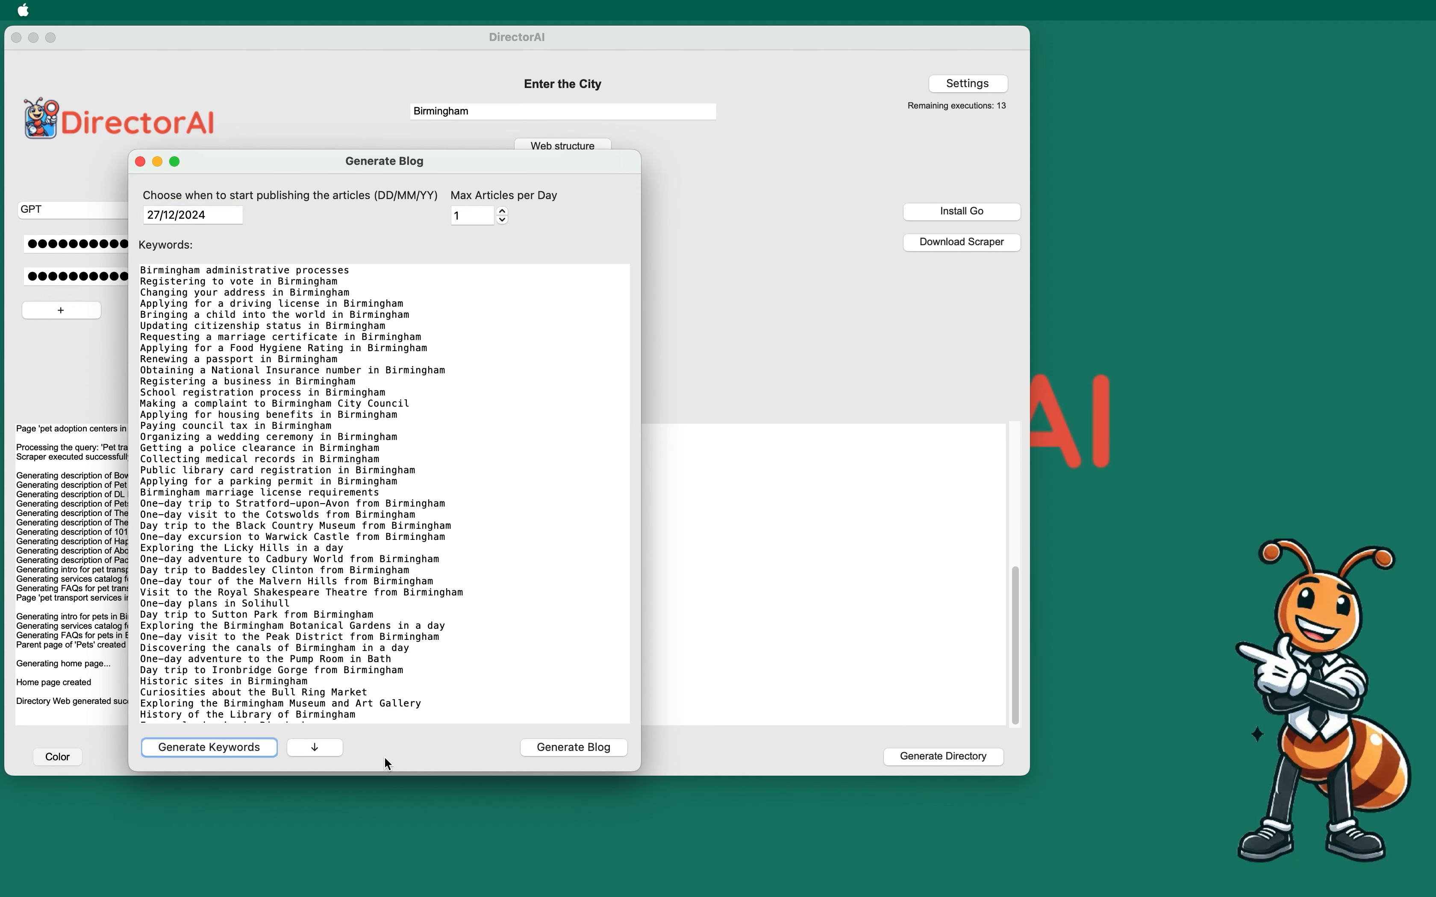
scroll(390, 656, "down", 10)
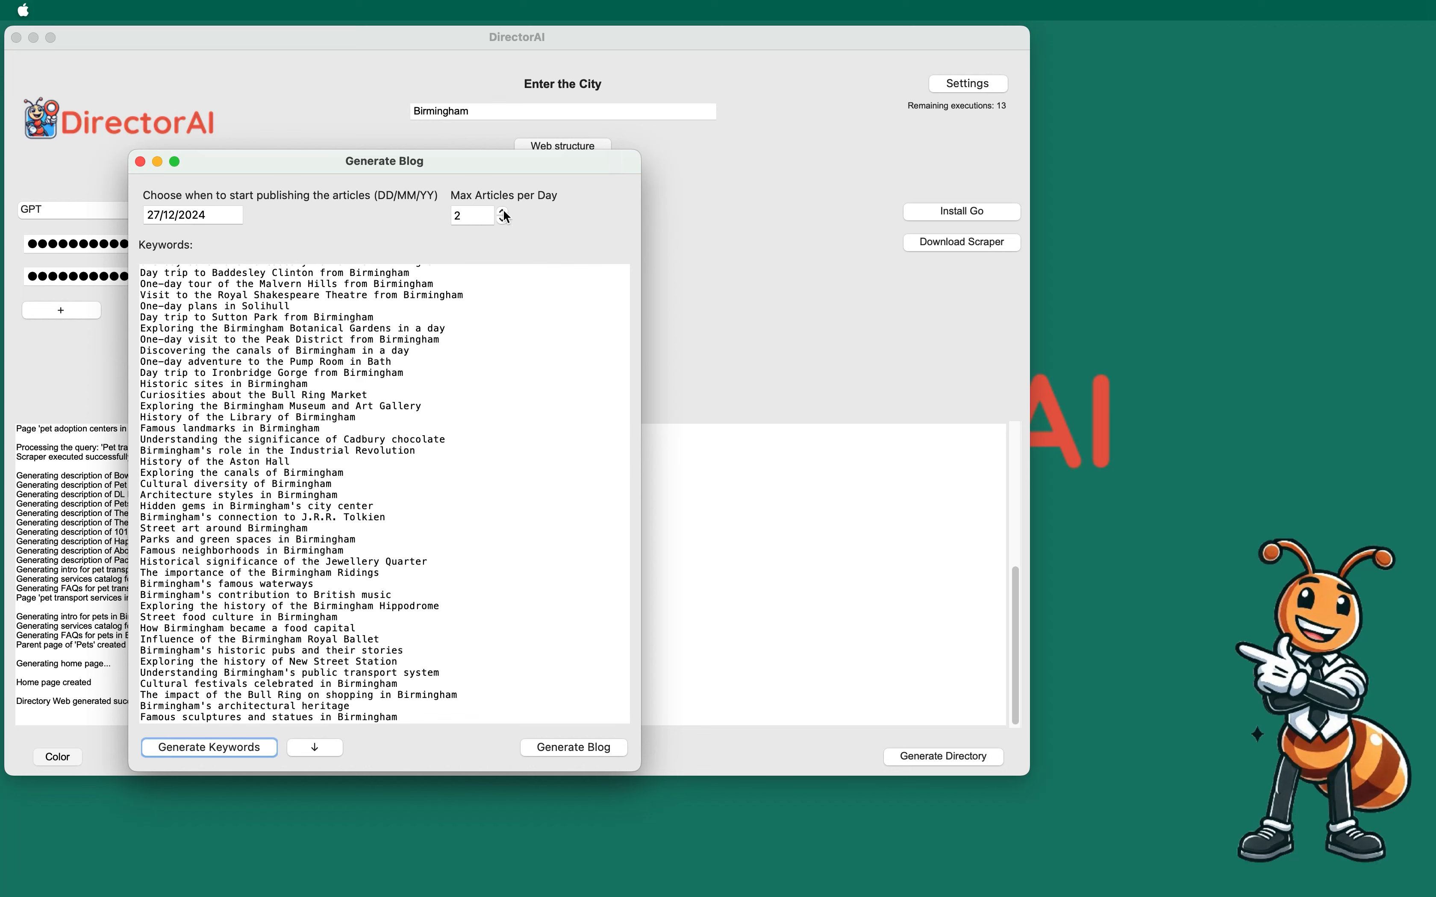
left_click(553, 749)
left_click(440, 274)
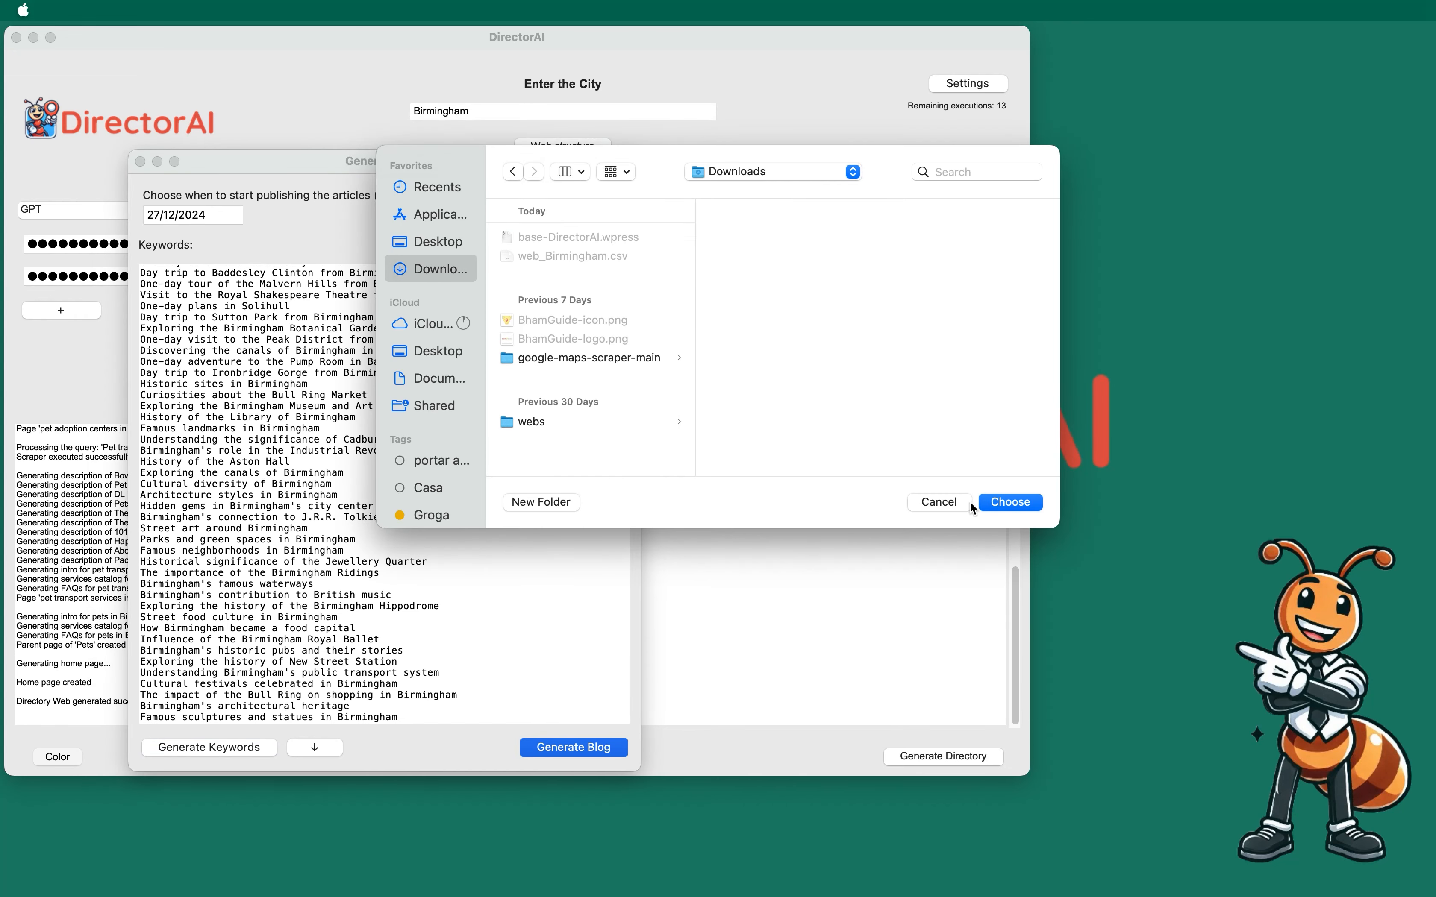
Step: Confirm Downloads as the output folder for the Birmingham blog articles
left_click(1006, 503)
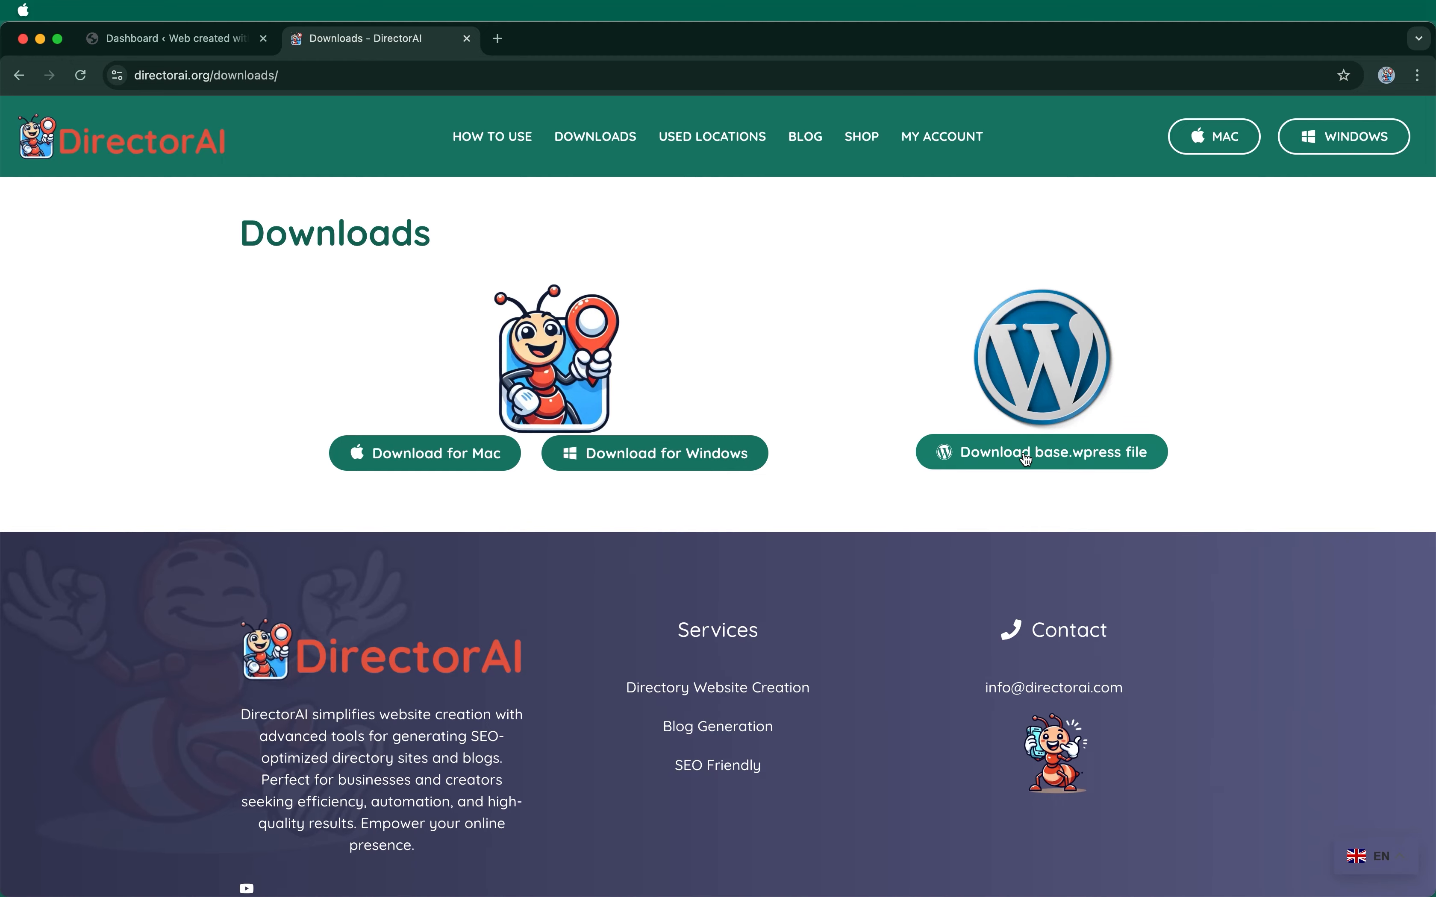
Step: Download base.wpress, install and activate All-in-One WP Migration, and open its Import page
left_click(1058, 467)
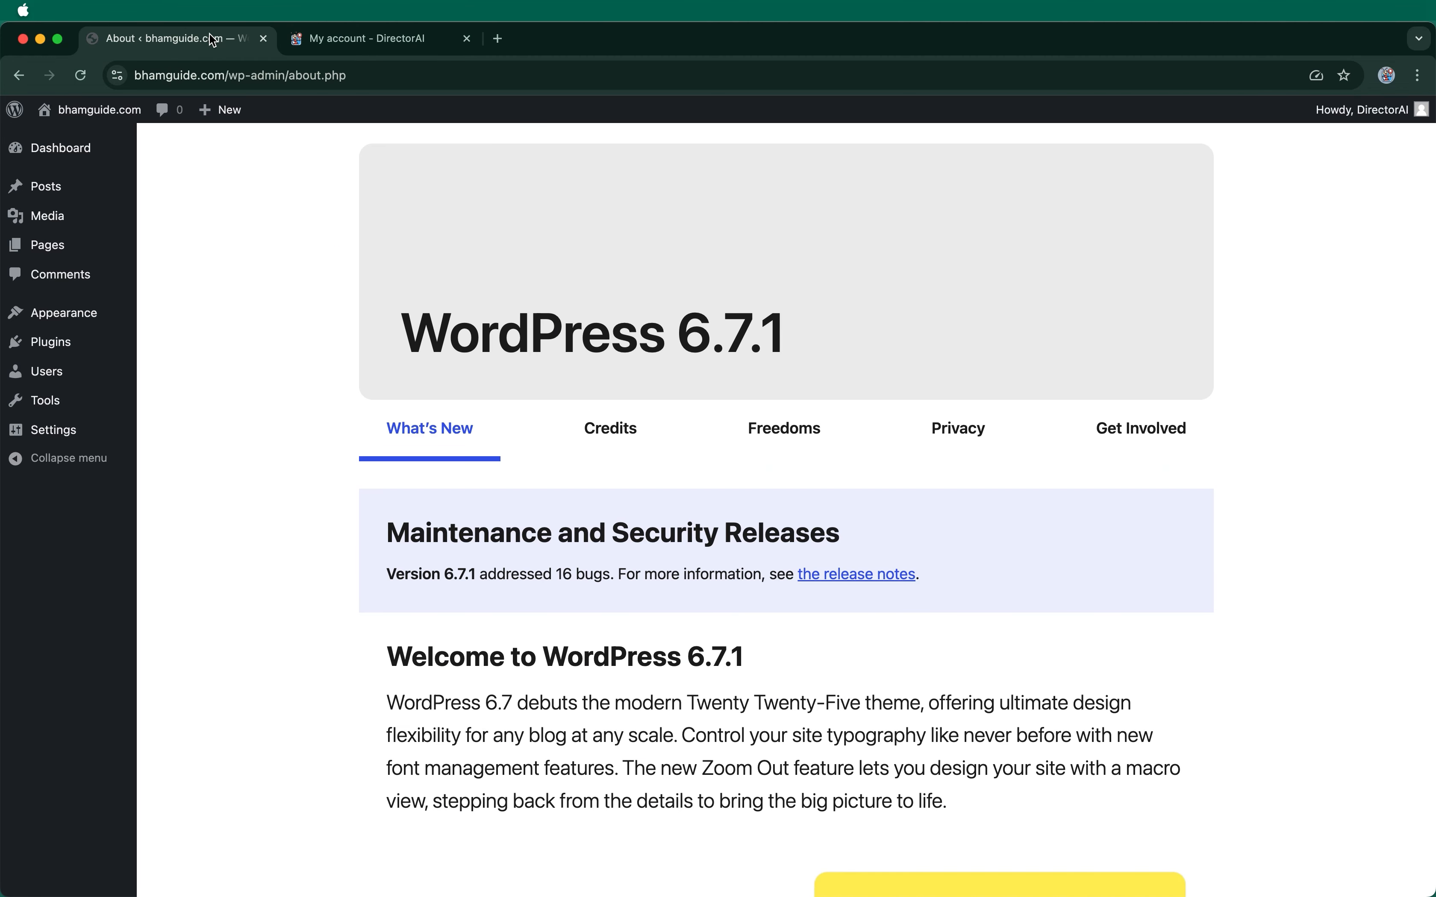
mouse_move(66, 342)
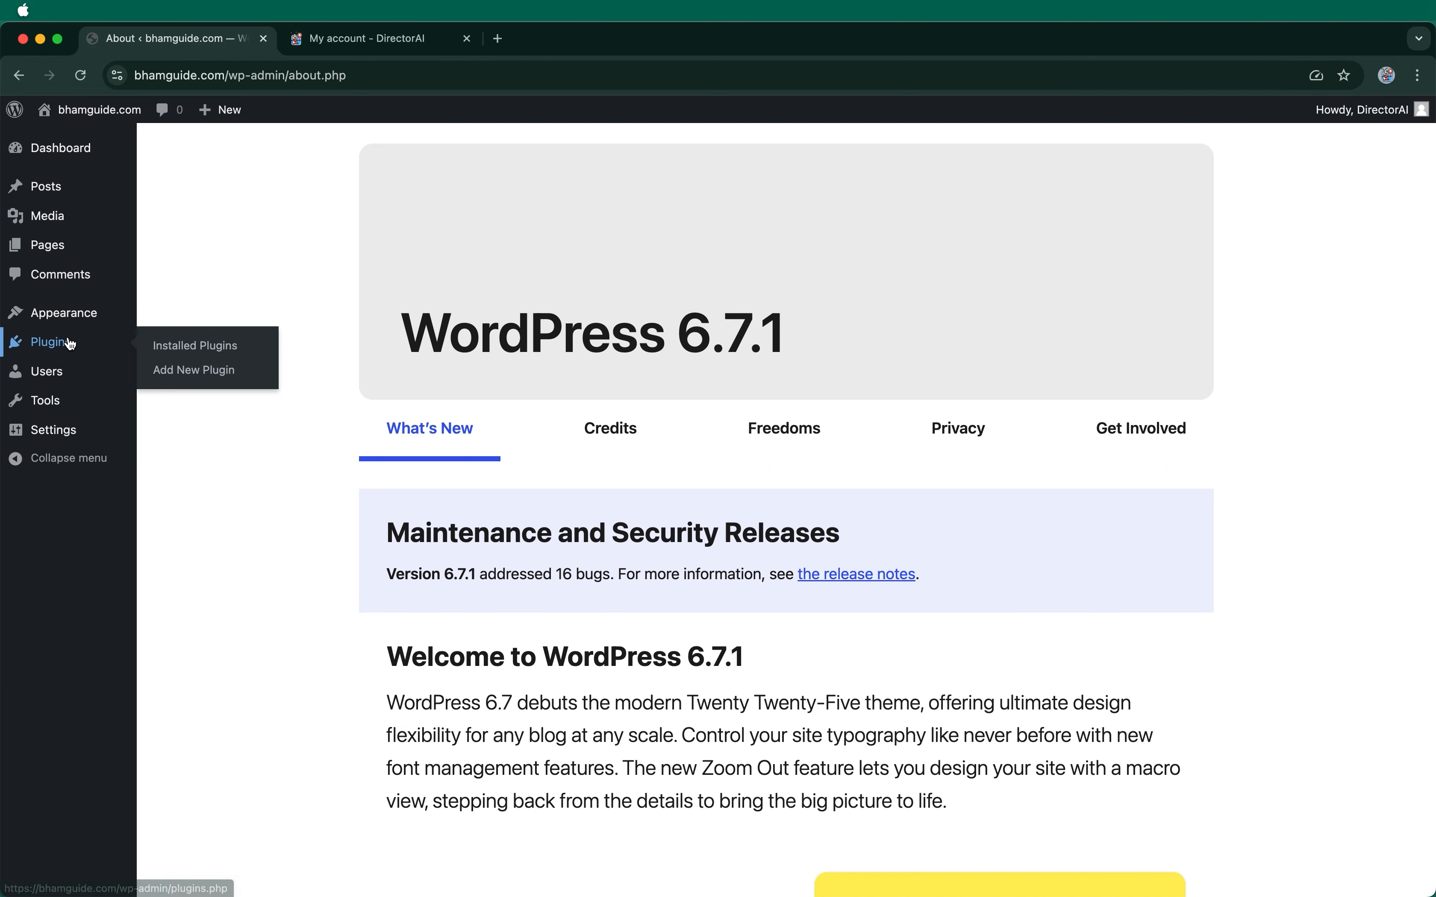
left_click(173, 375)
left_click(1146, 200)
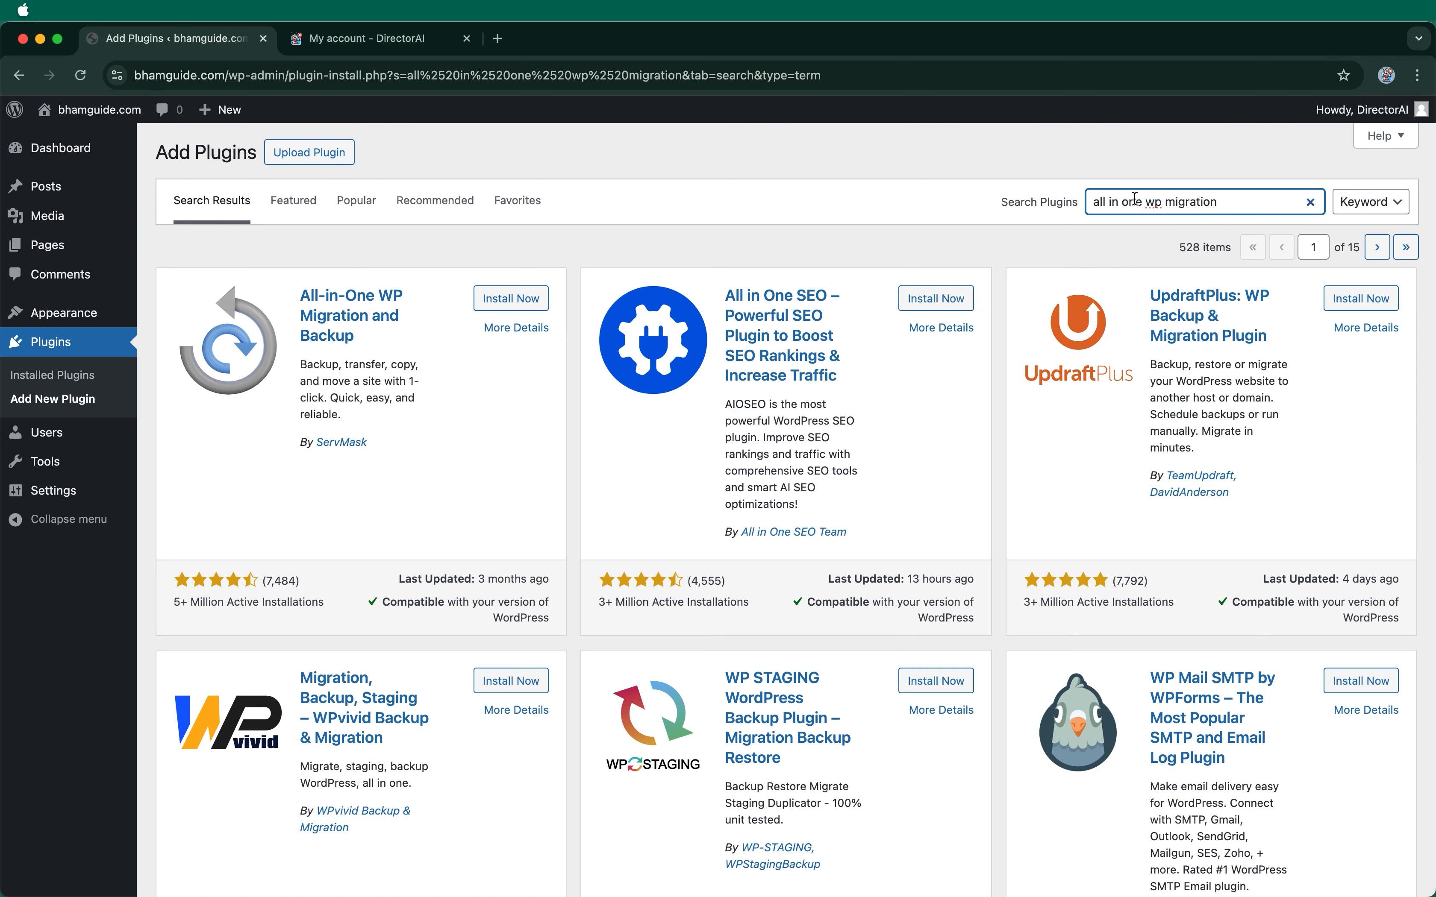
left_click(521, 296)
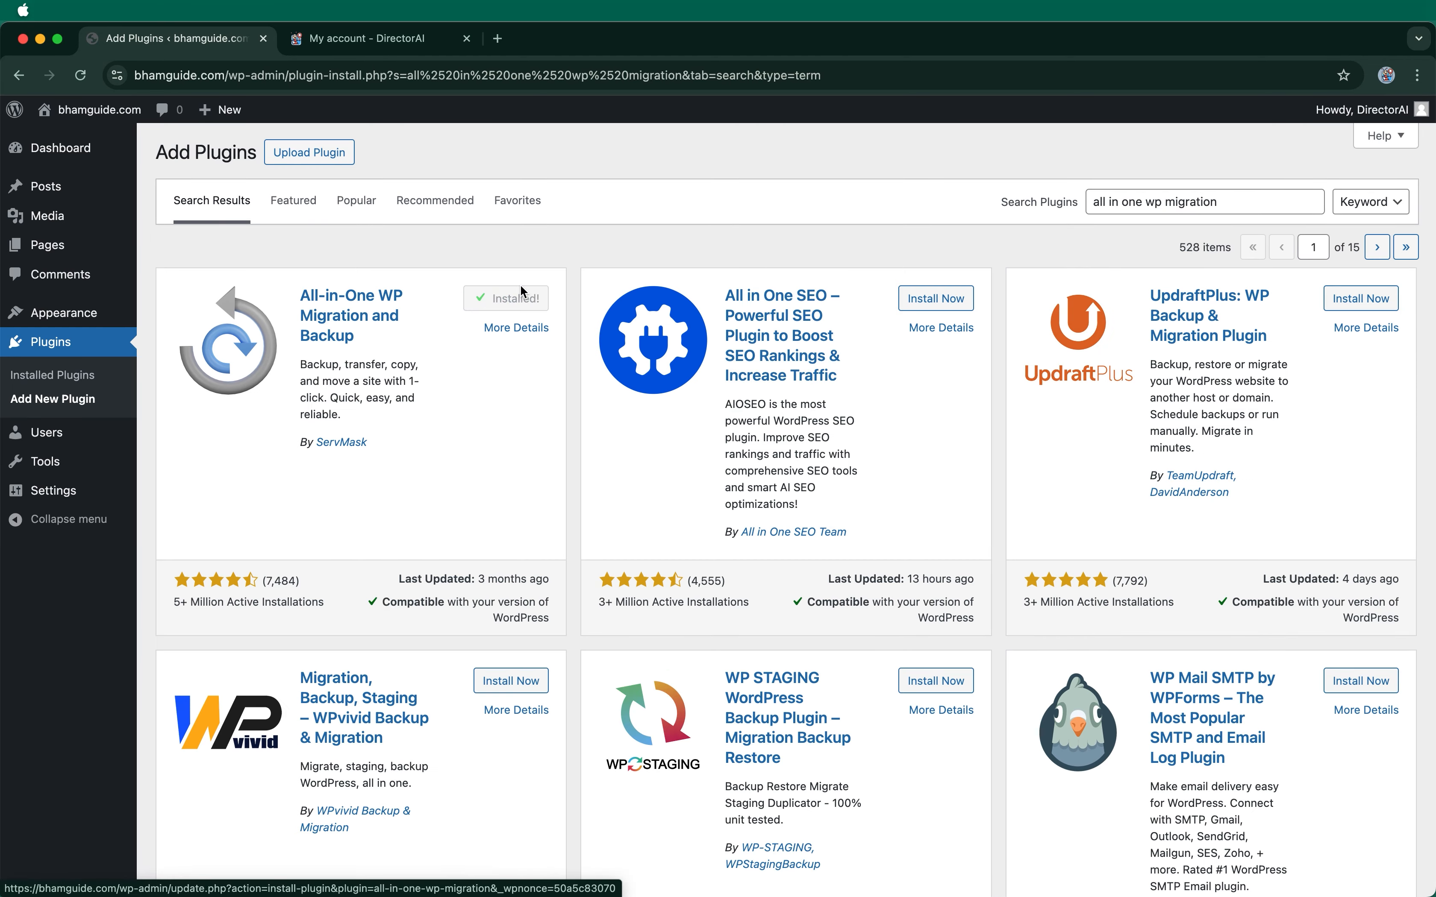
left_click(516, 297)
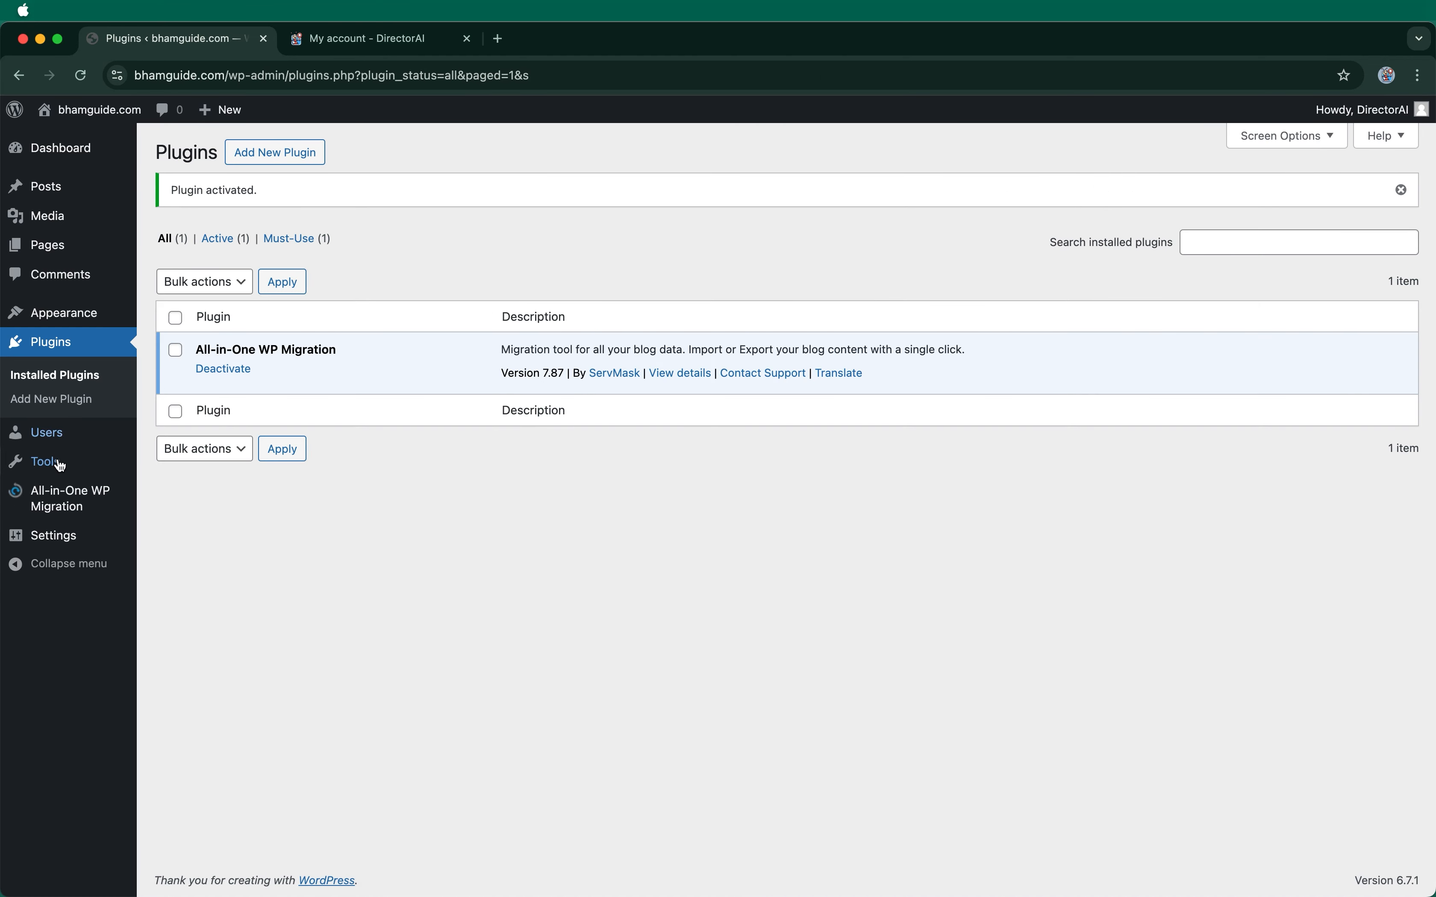
mouse_move(59, 498)
left_click(165, 514)
Step: Import the base-DirectorAI.wpress backup from file, accepting the site overwrite
left_click(617, 320)
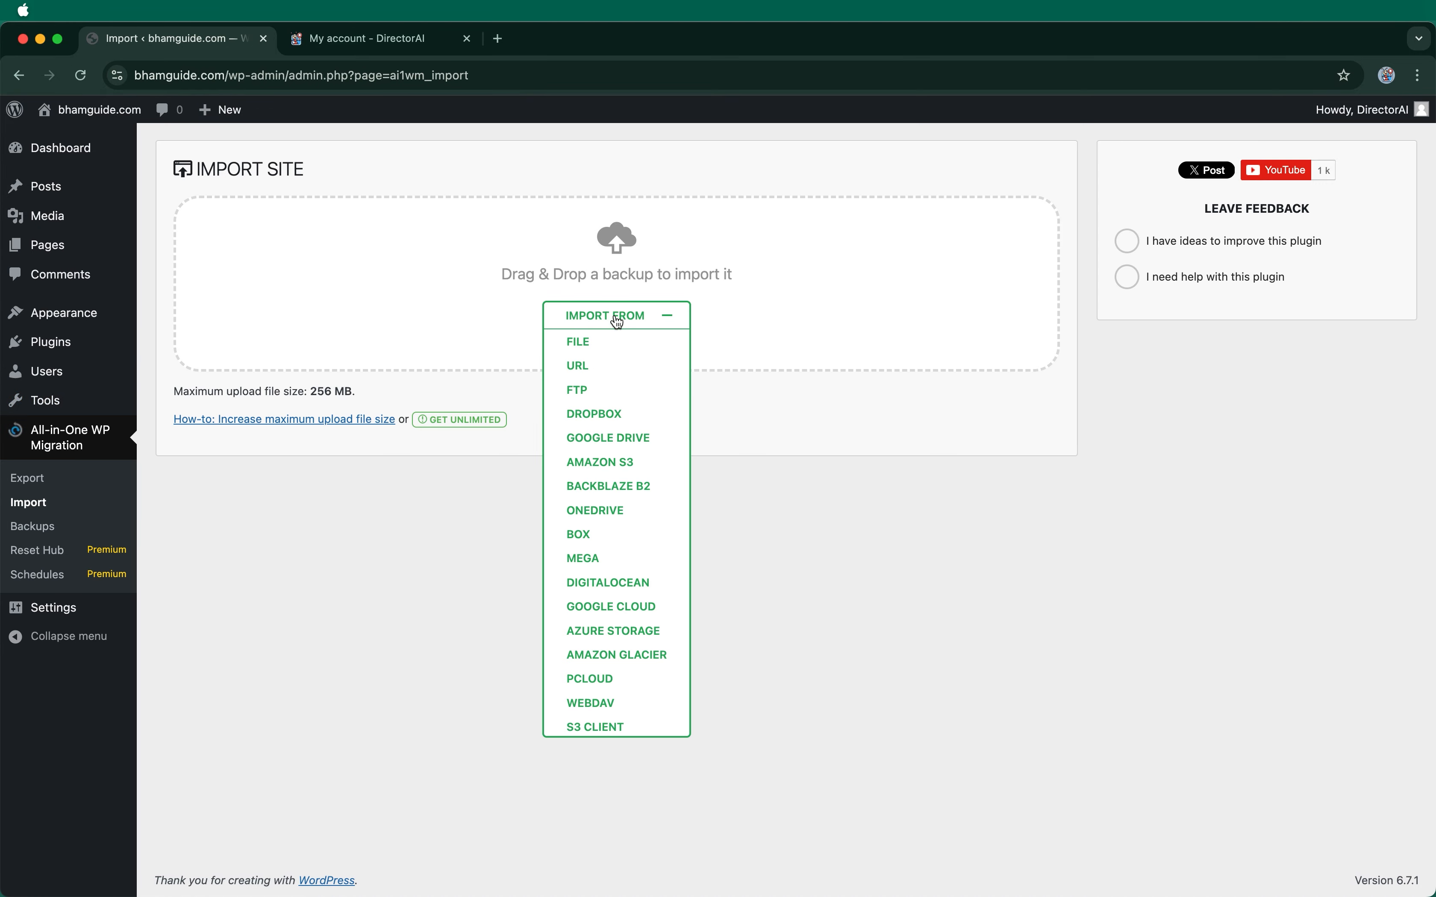
left_click(587, 342)
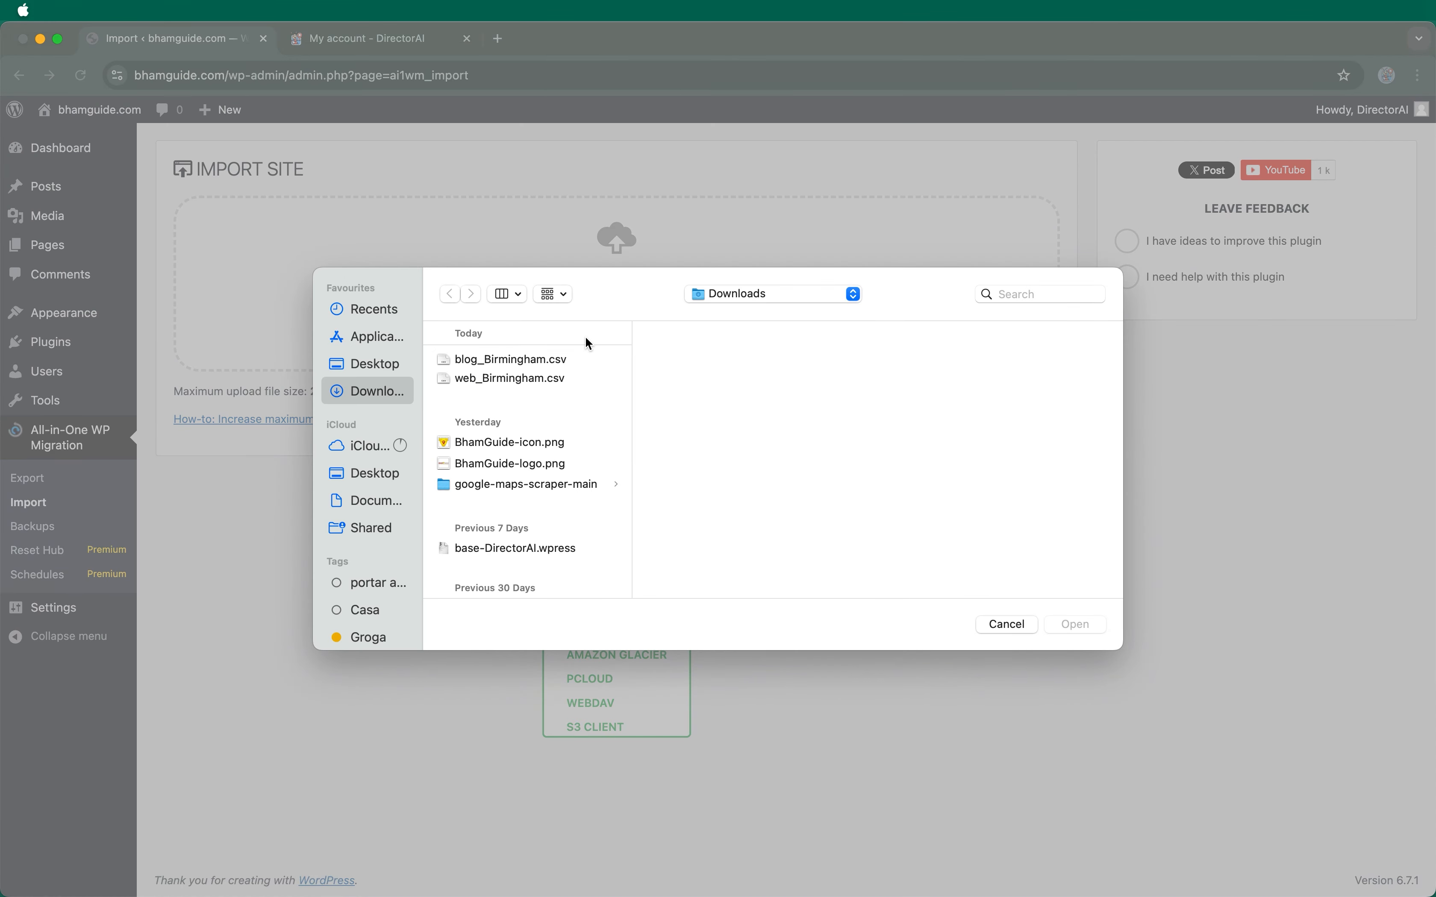
left_click(548, 552)
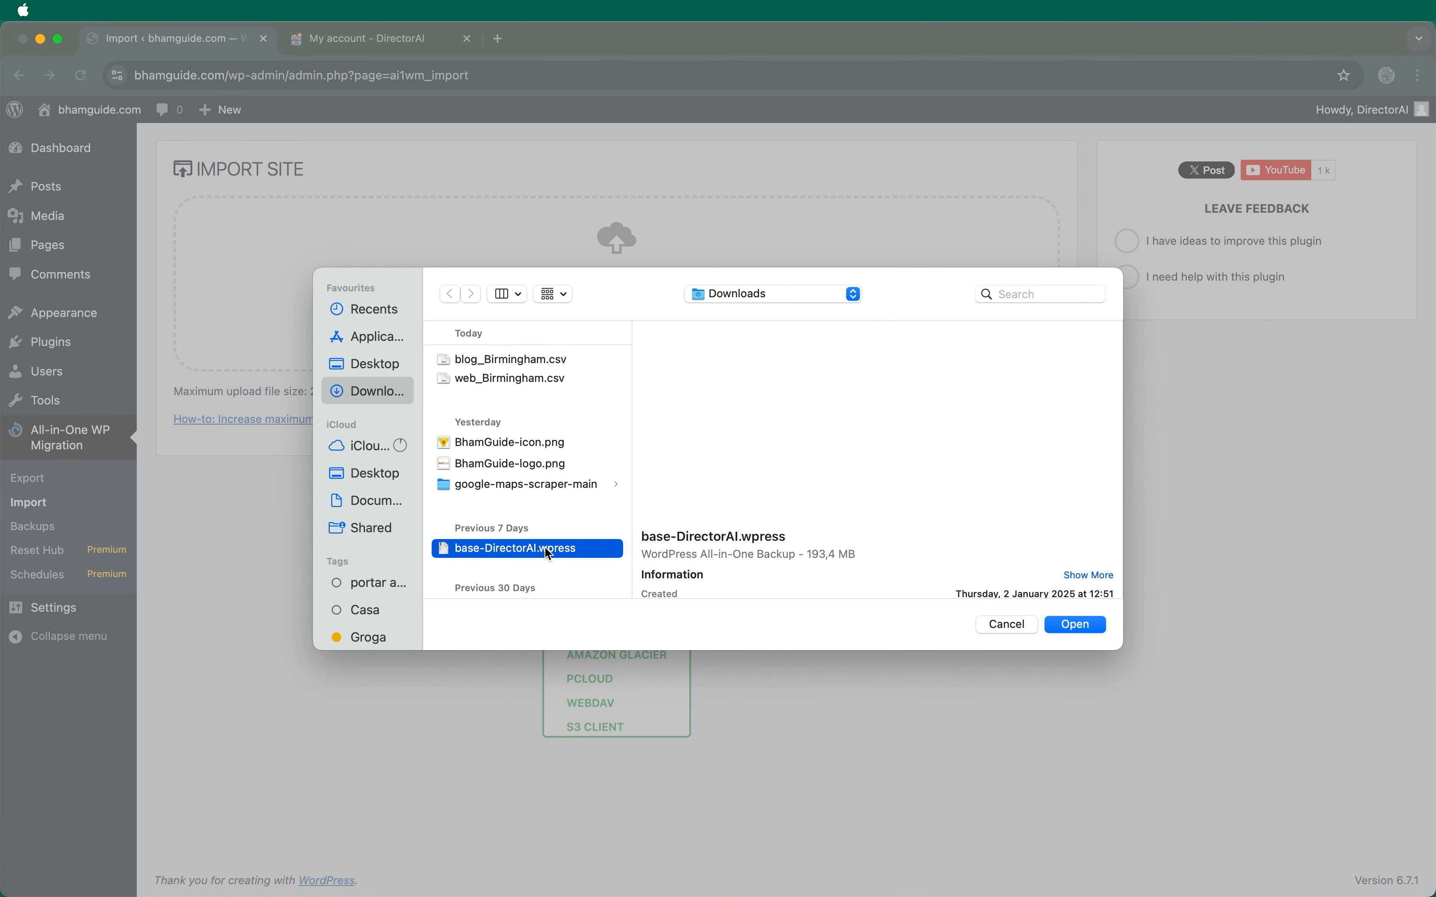
left_click(1076, 625)
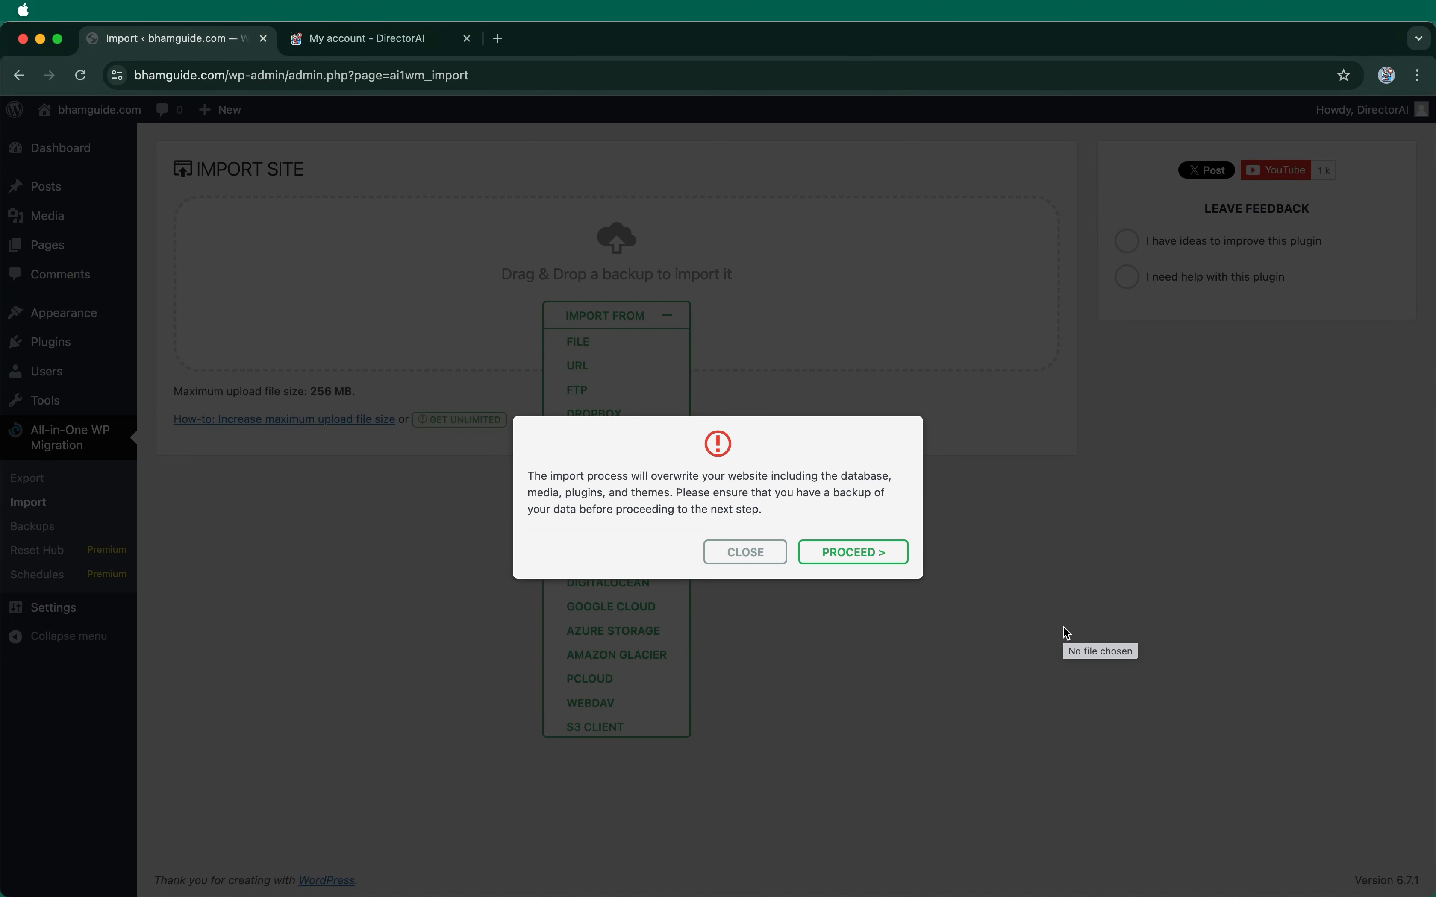
left_click(897, 552)
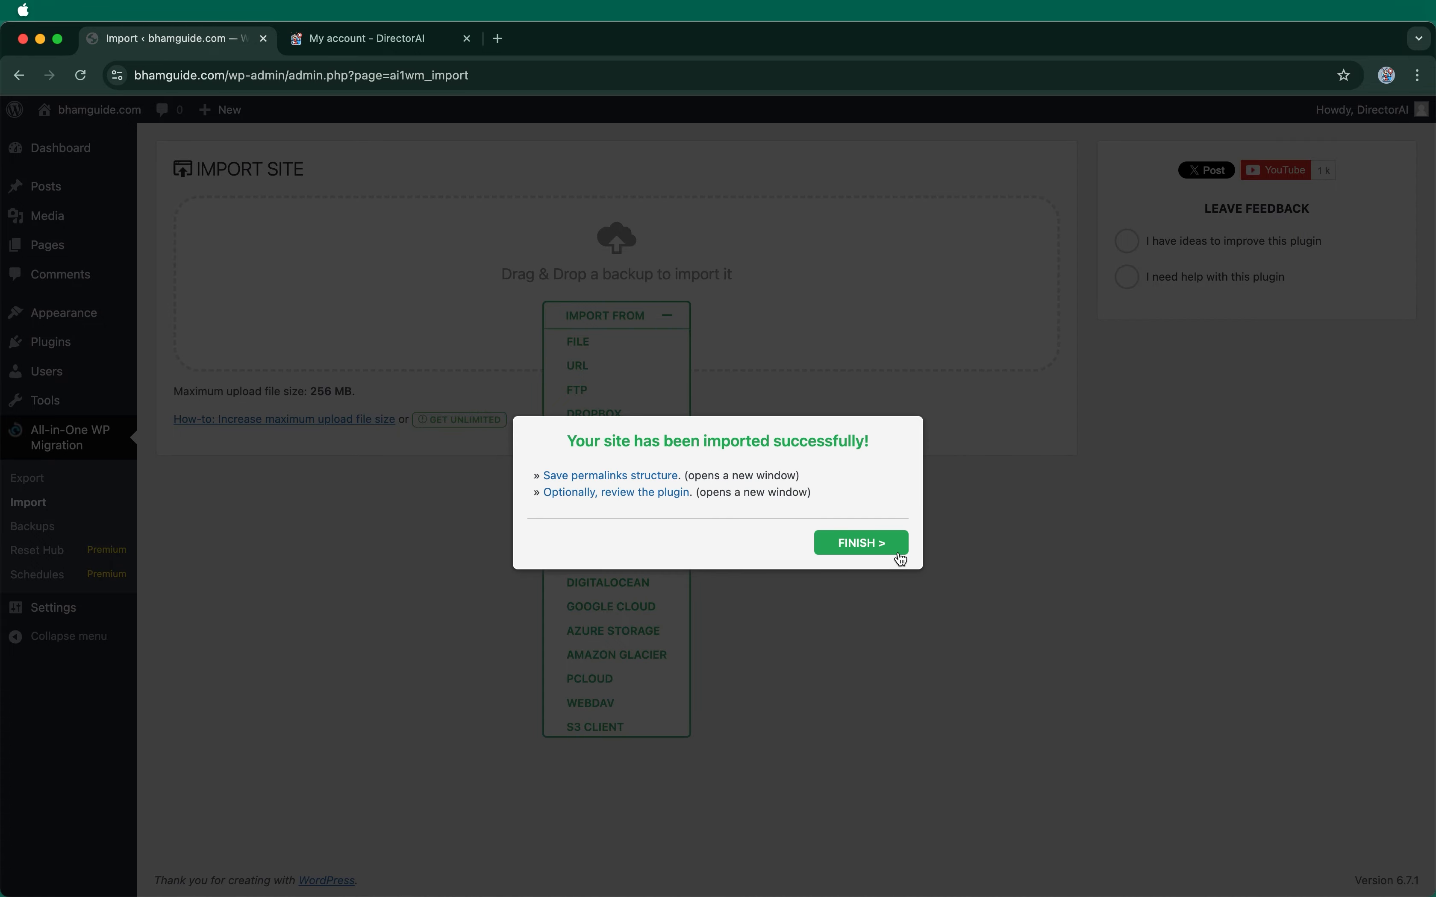
left_click(900, 558)
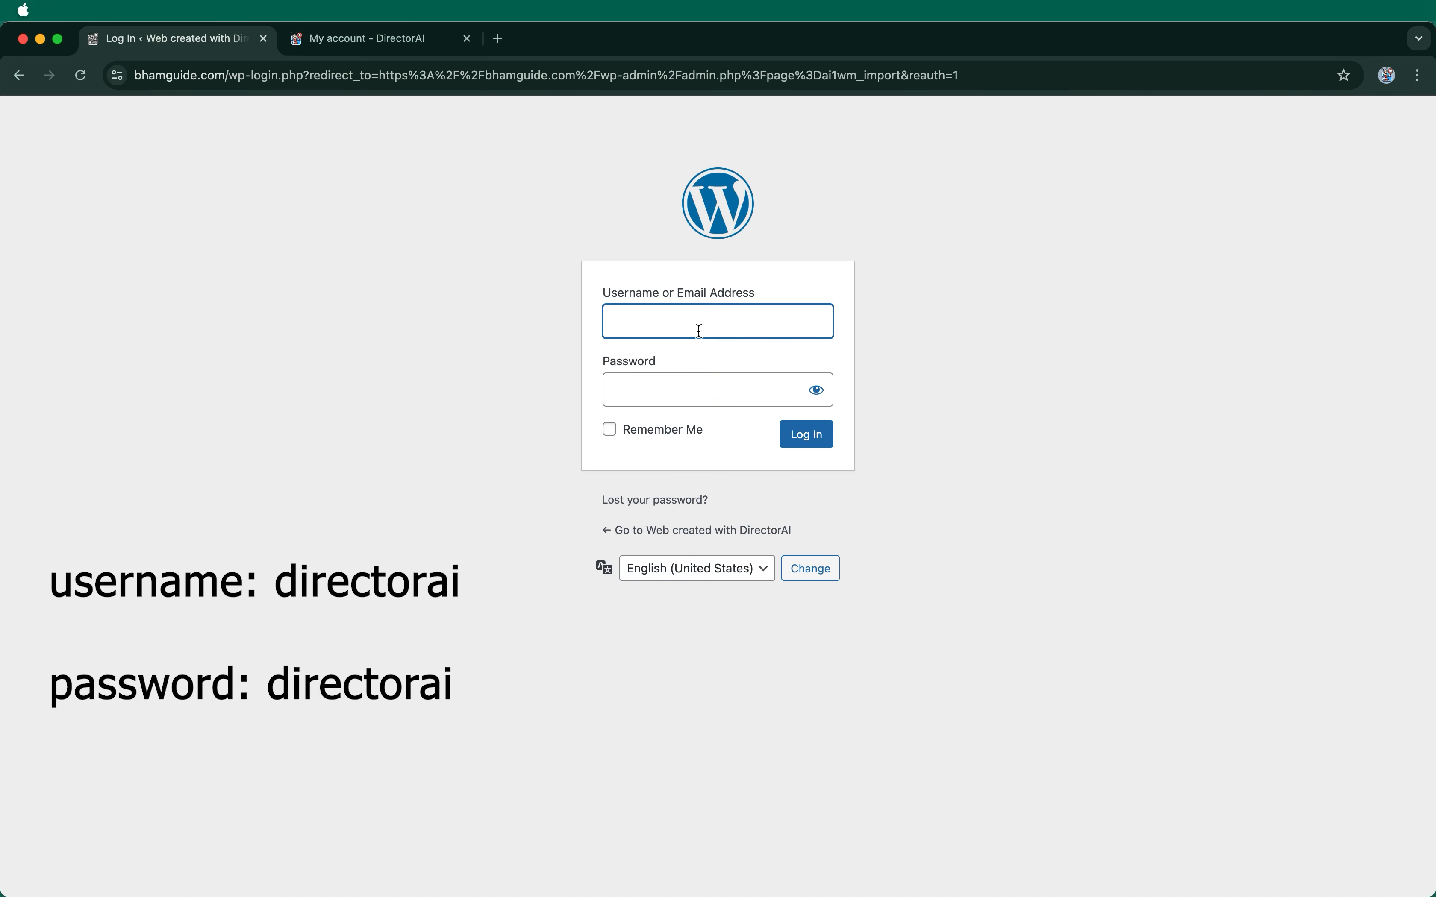
Step: Log back in to the restored site with its username and password
type("directorai")
key("Tab")
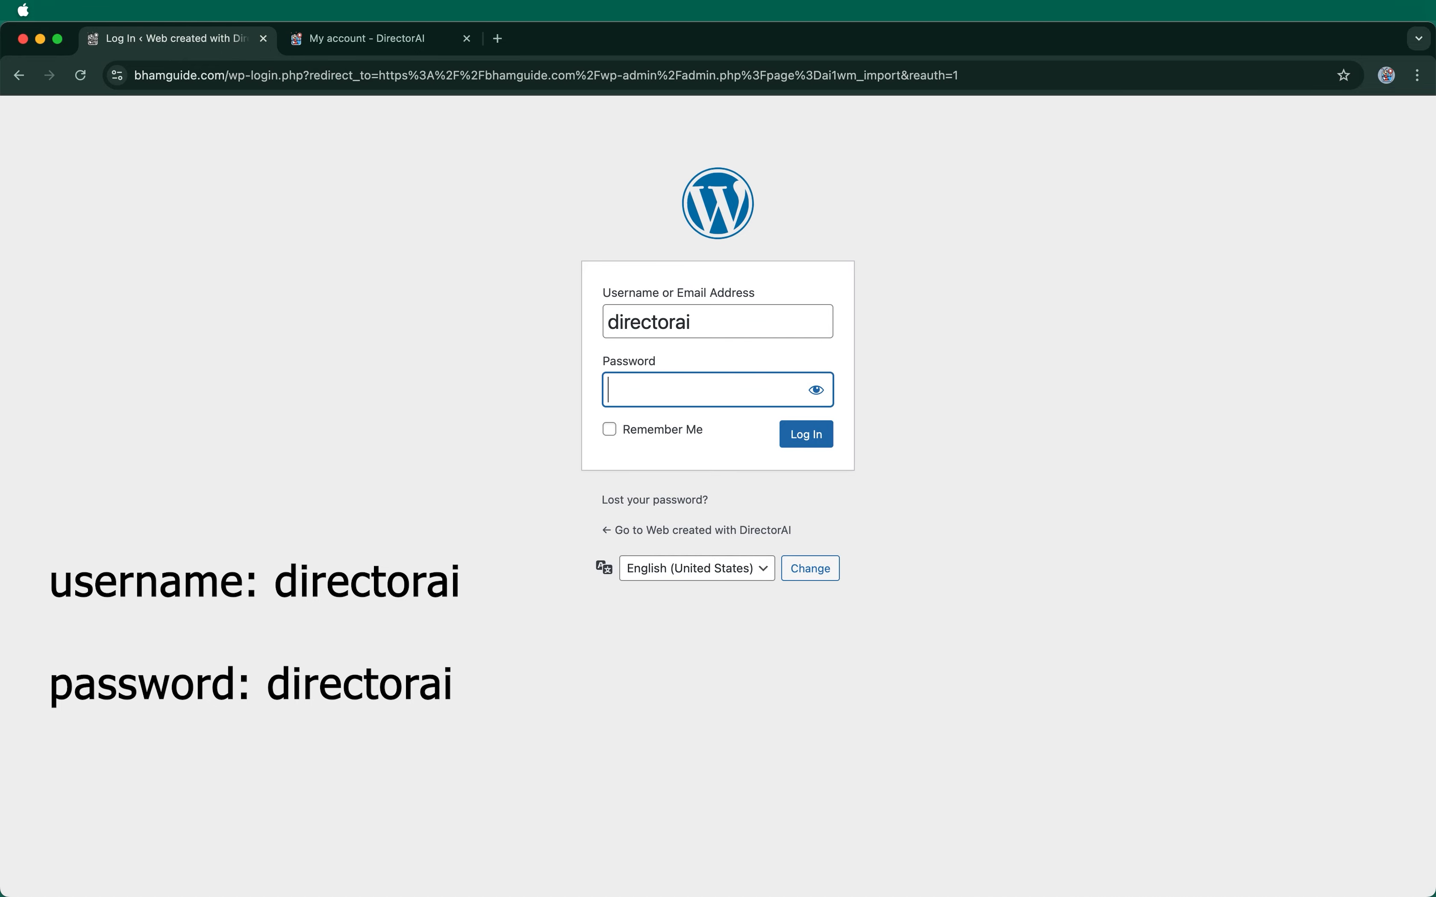
type("directorai")
left_click(793, 439)
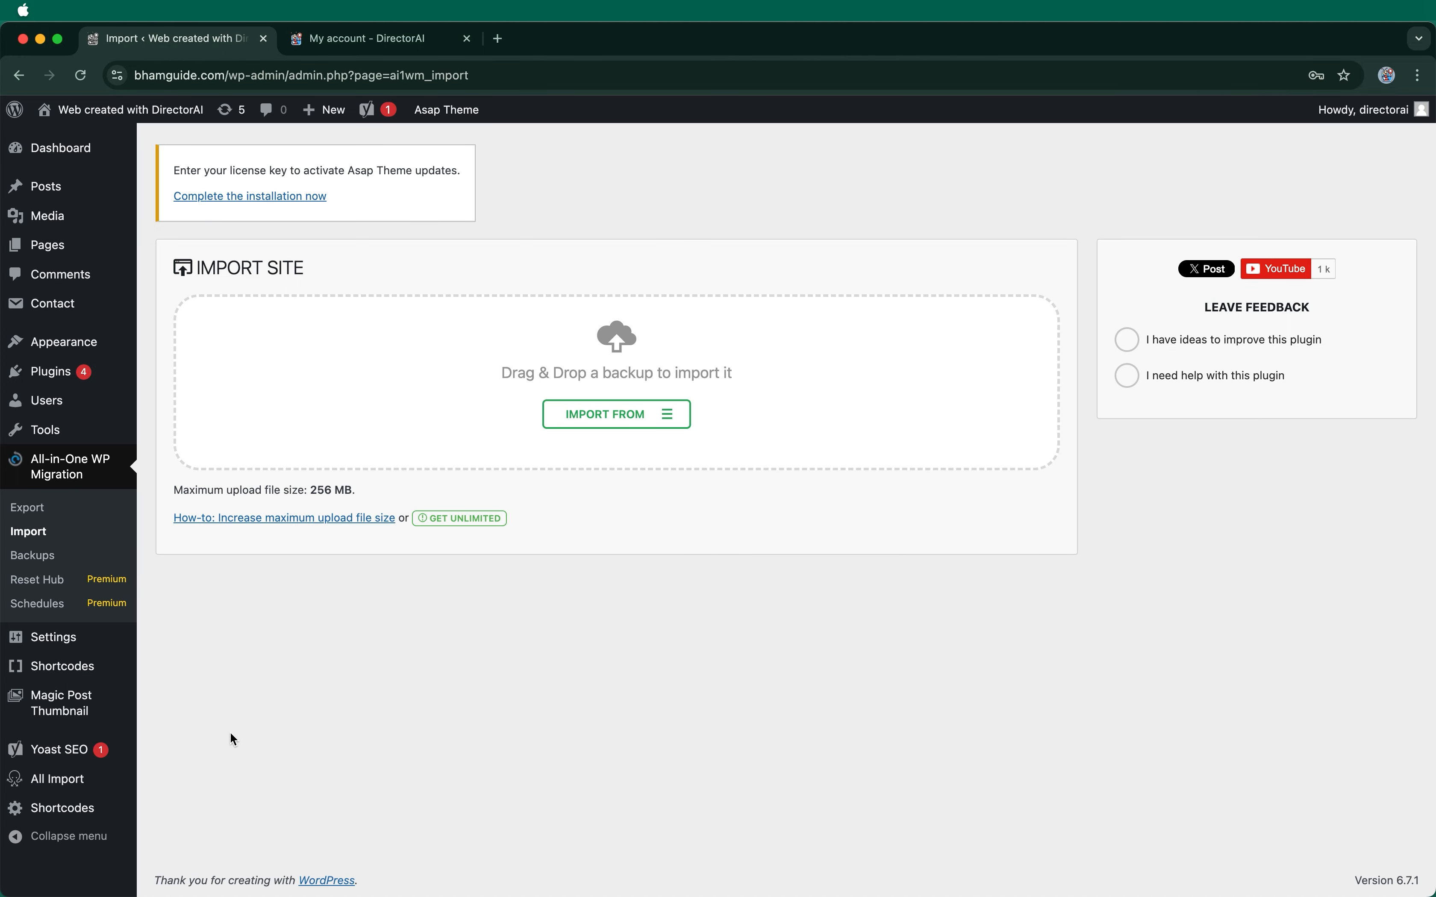
Step: Start a new WP All Import from web_Birmingham.csv, creating a page per record
mouse_move(105, 770)
left_click(181, 763)
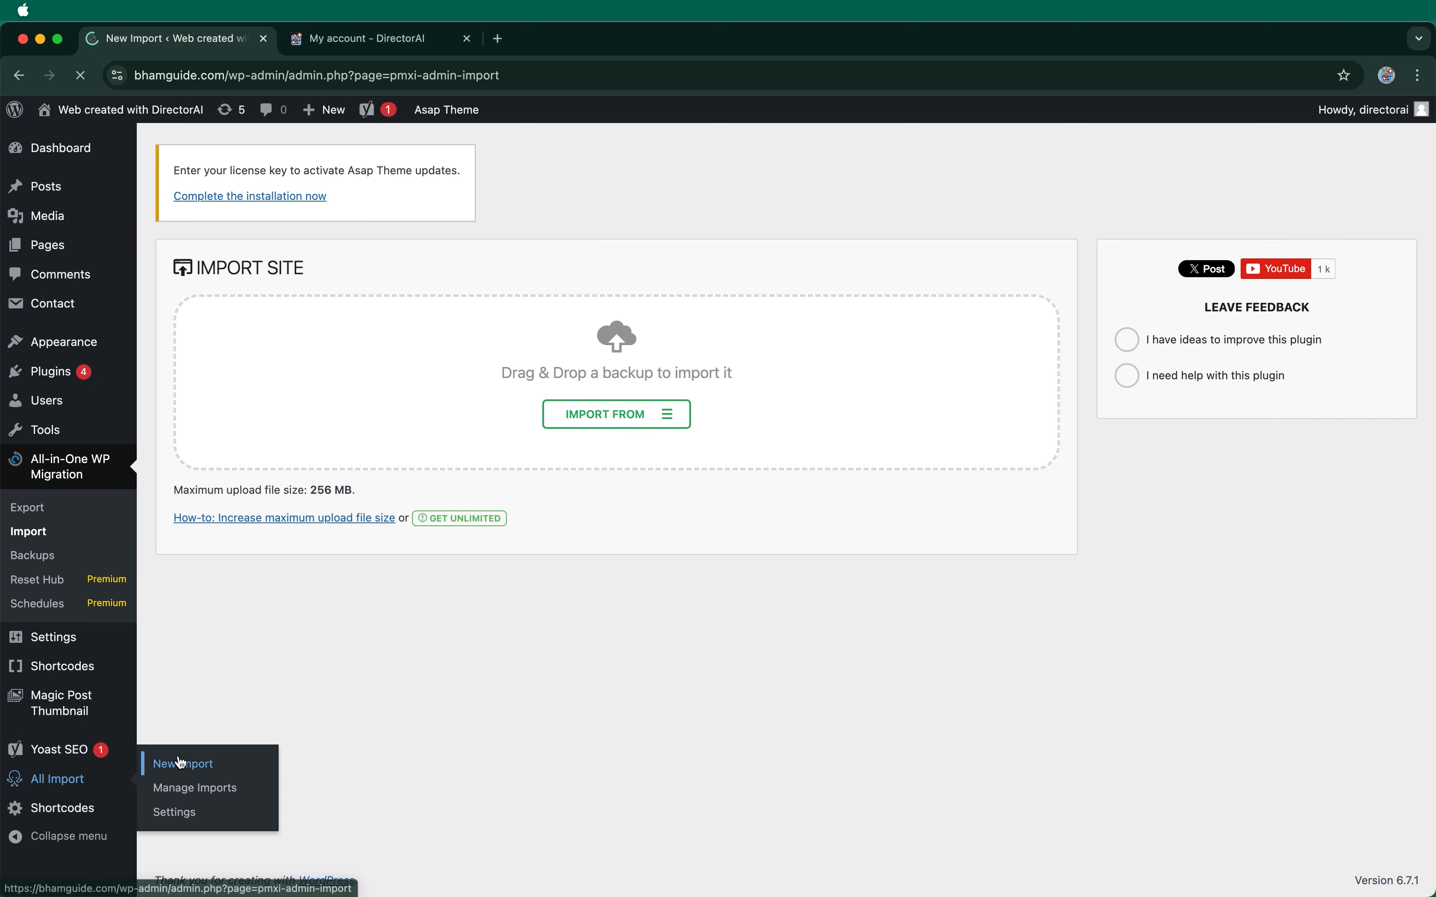
left_click(354, 418)
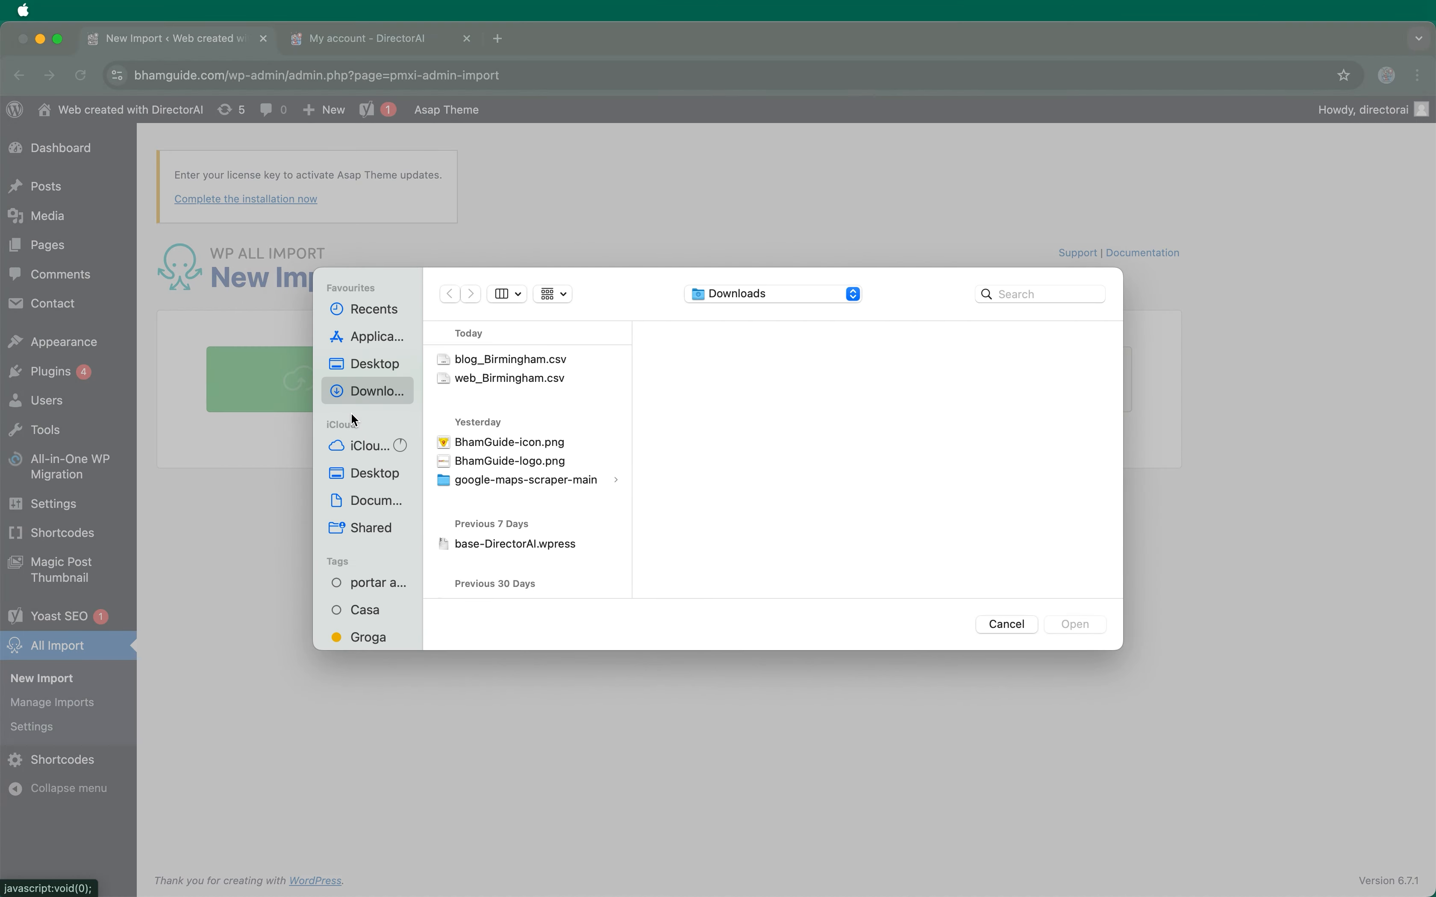
left_click(497, 380)
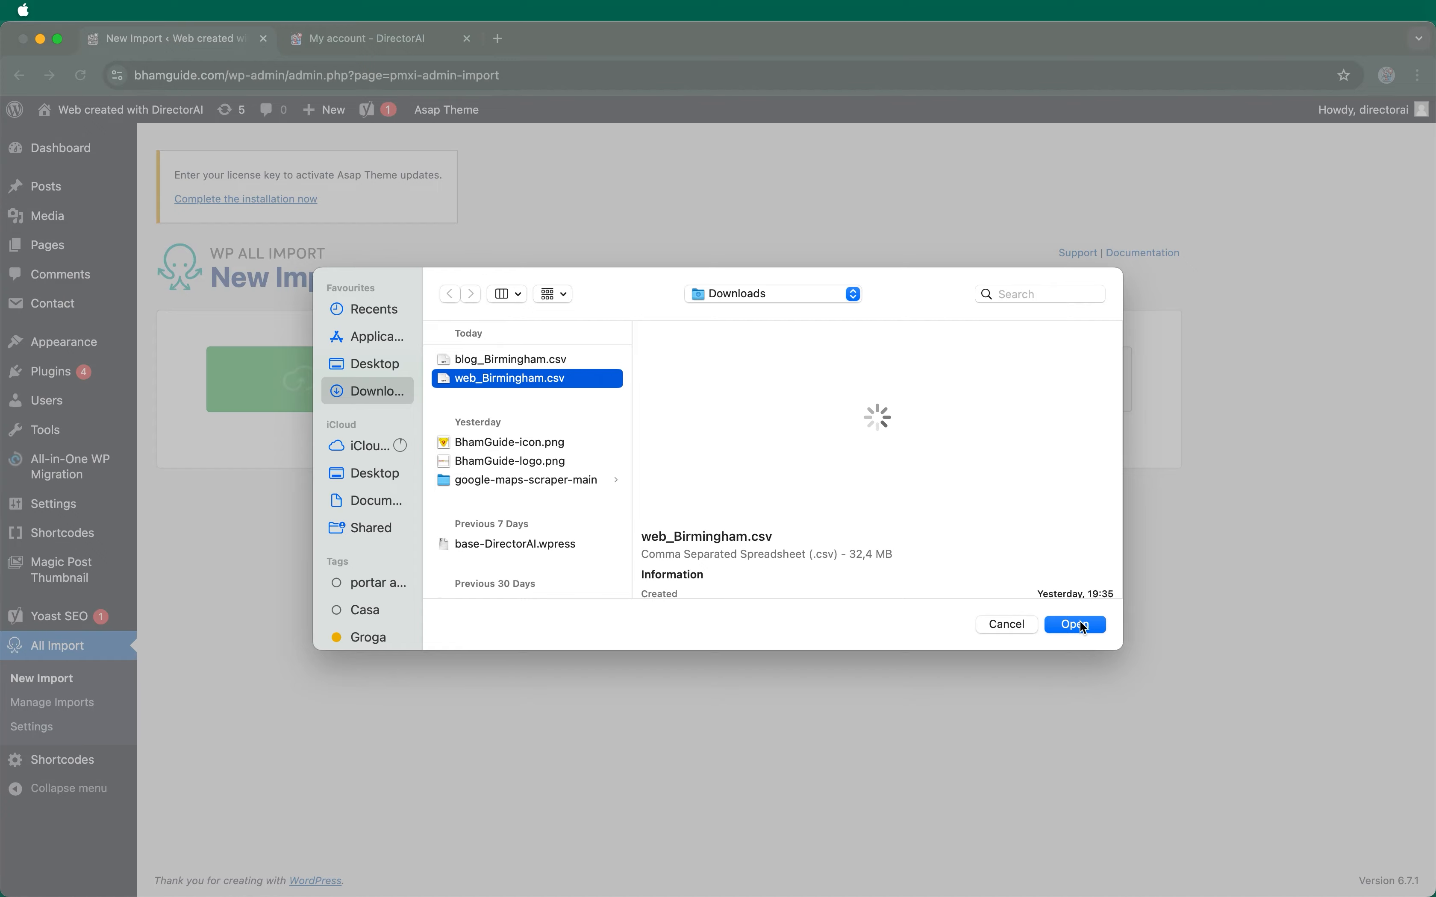
left_click(1081, 626)
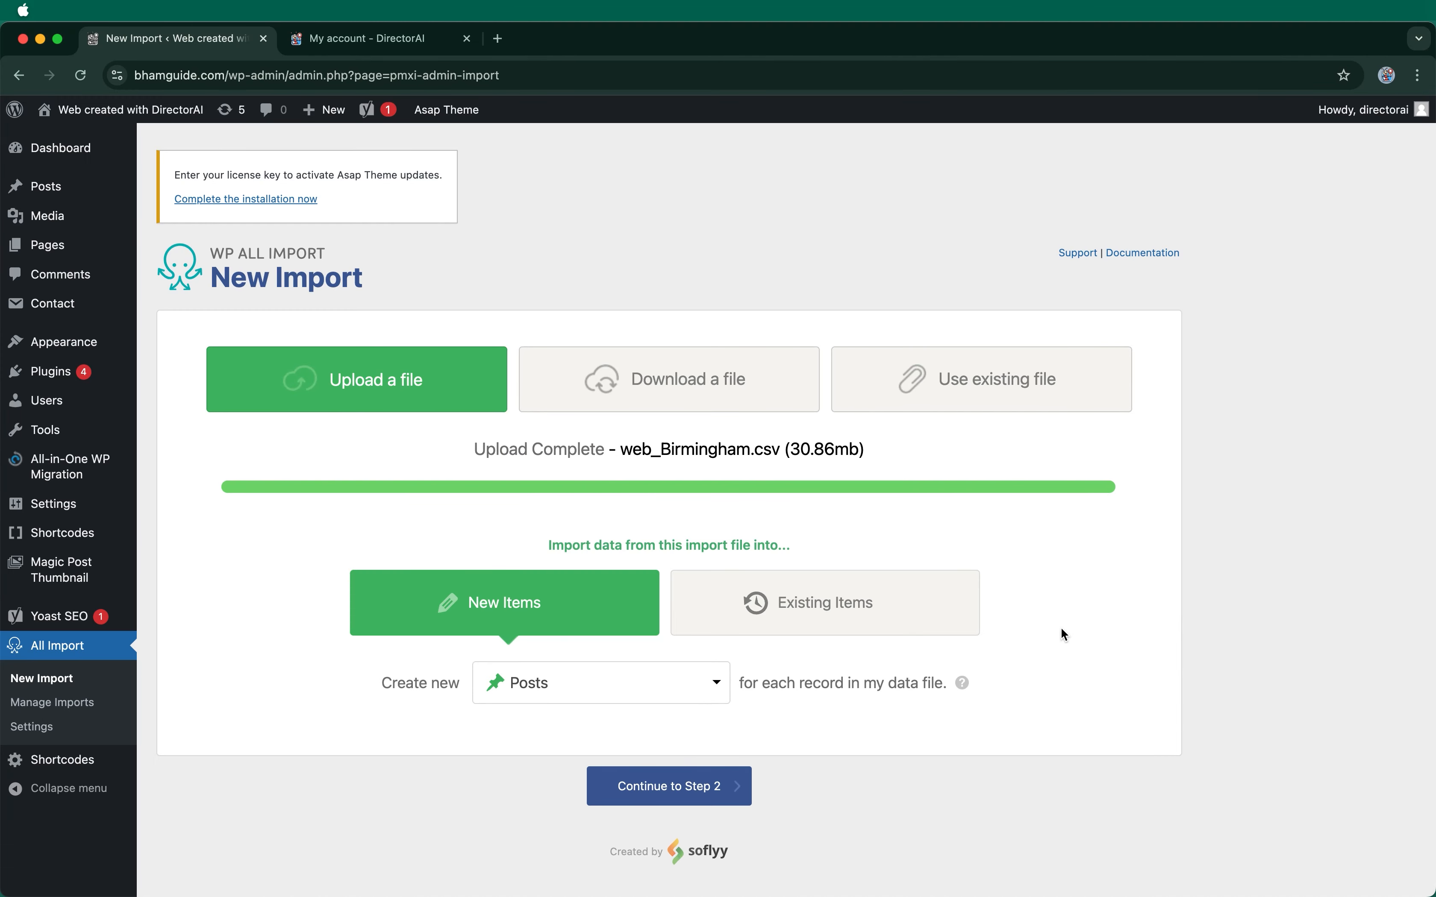
left_click(709, 695)
left_click(617, 763)
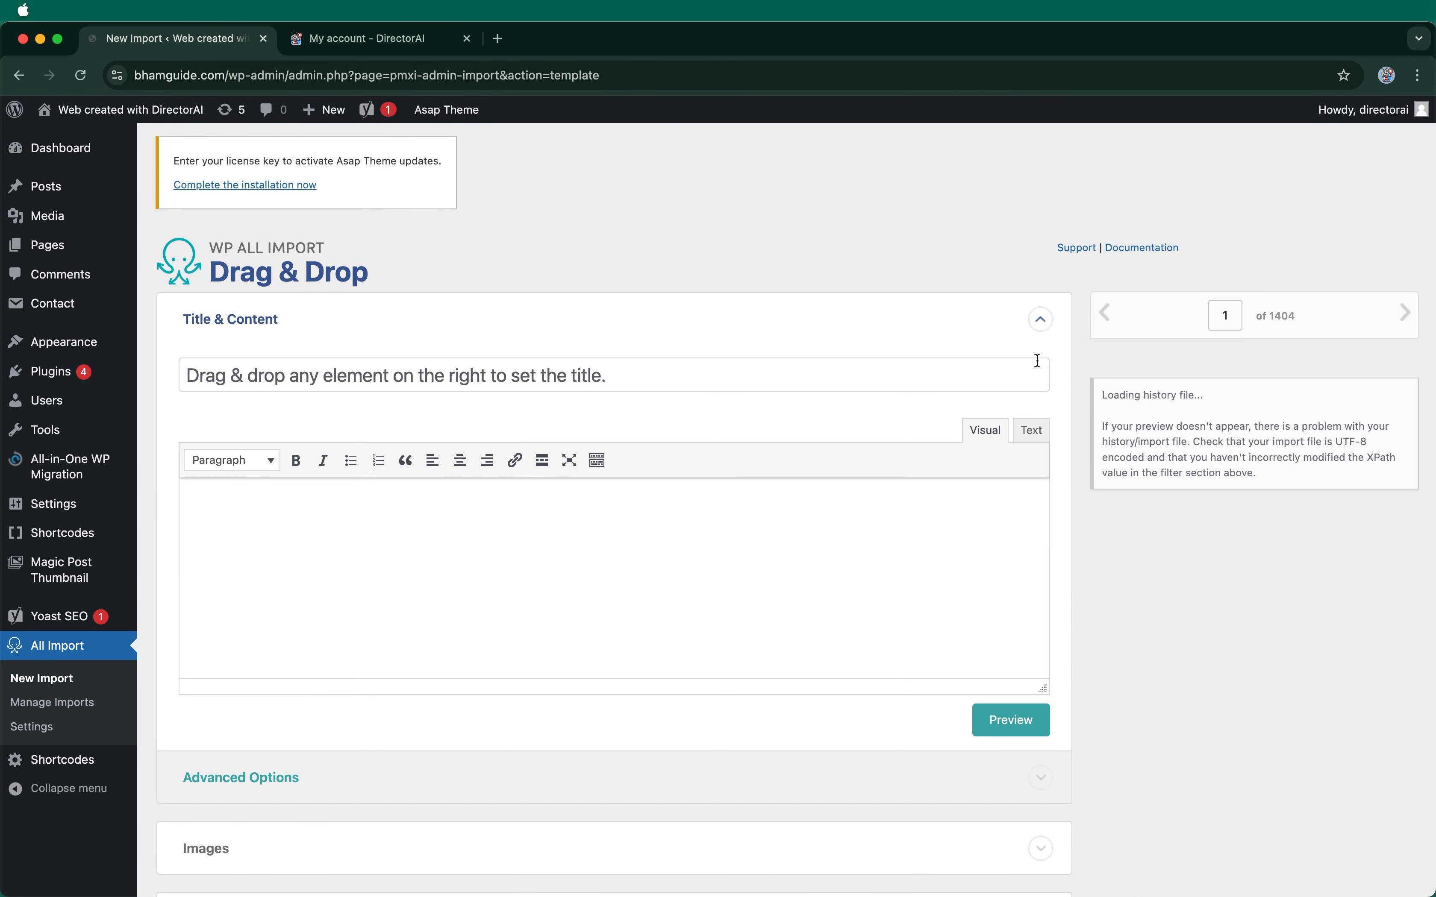
Step: Apply the DirectorAI Web template and run the import of all 1404 records
scroll(842, 475, "down", 10)
left_click(416, 715)
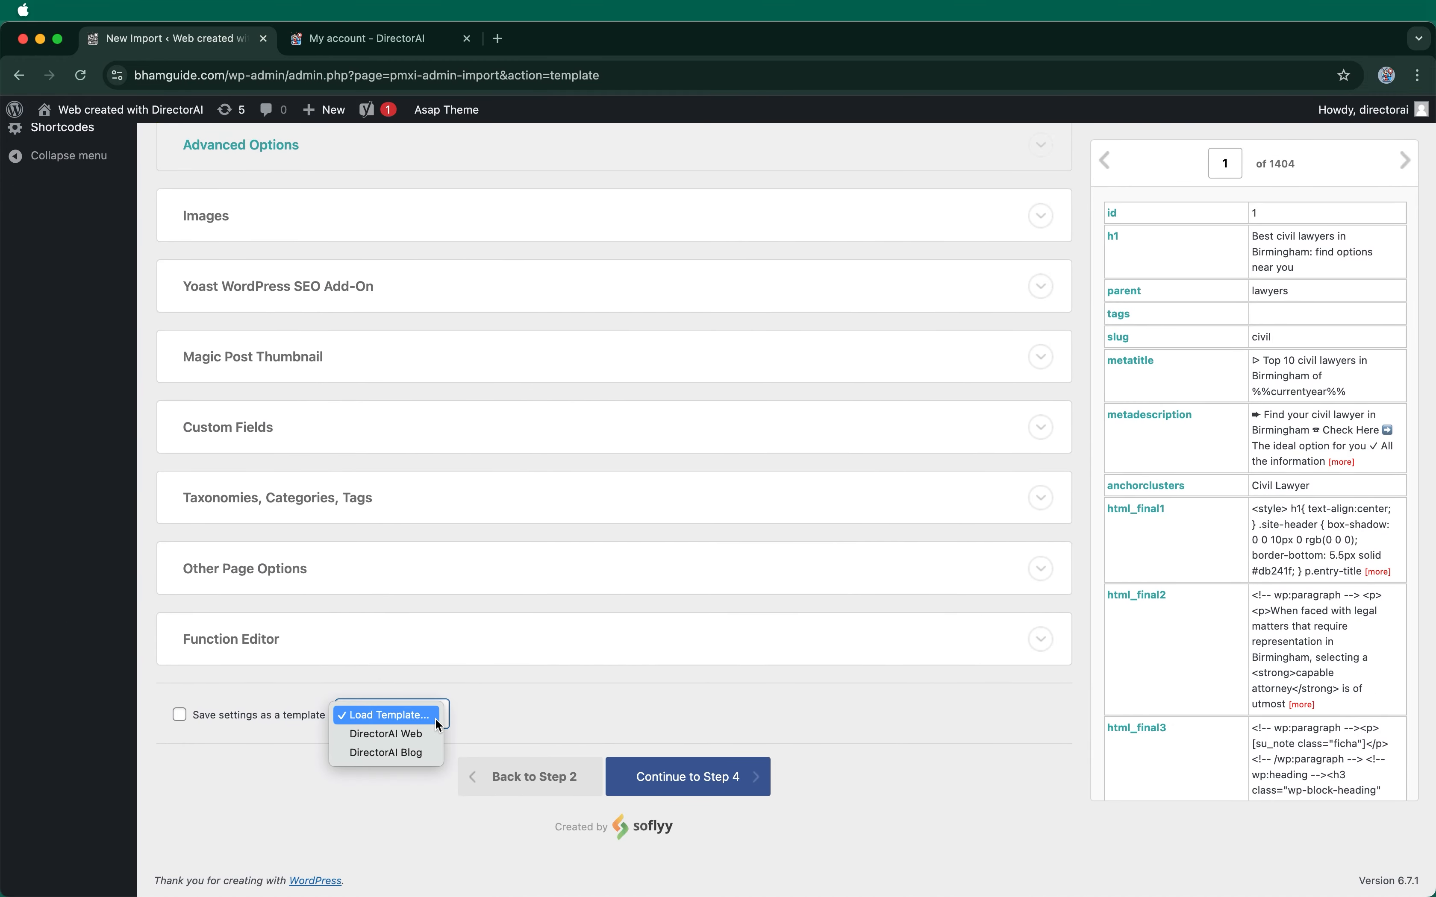
left_click(419, 736)
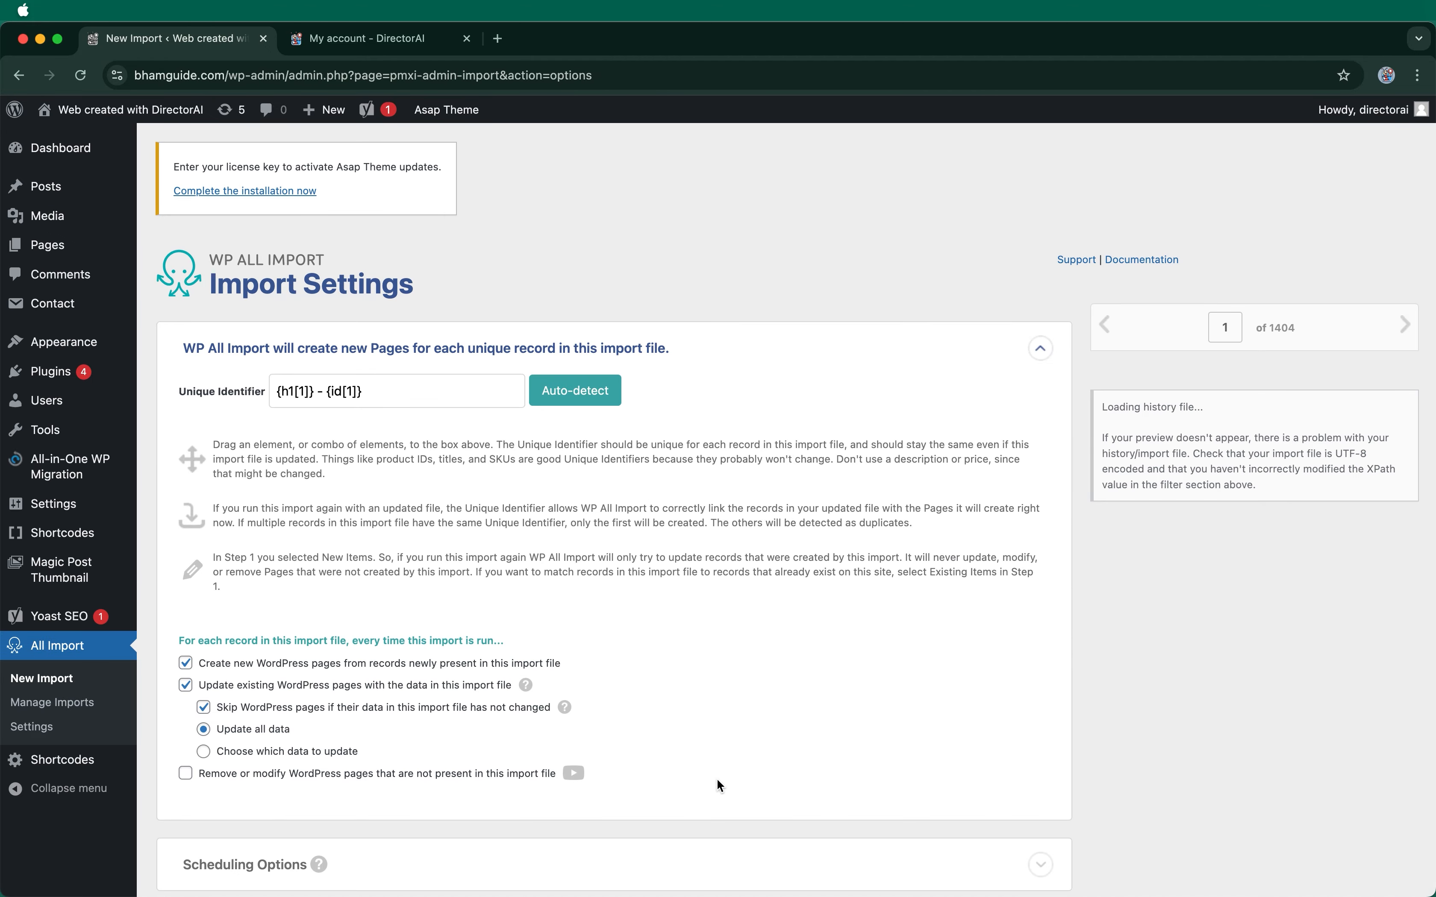
scroll(716, 779, "down", 5)
left_click(707, 777)
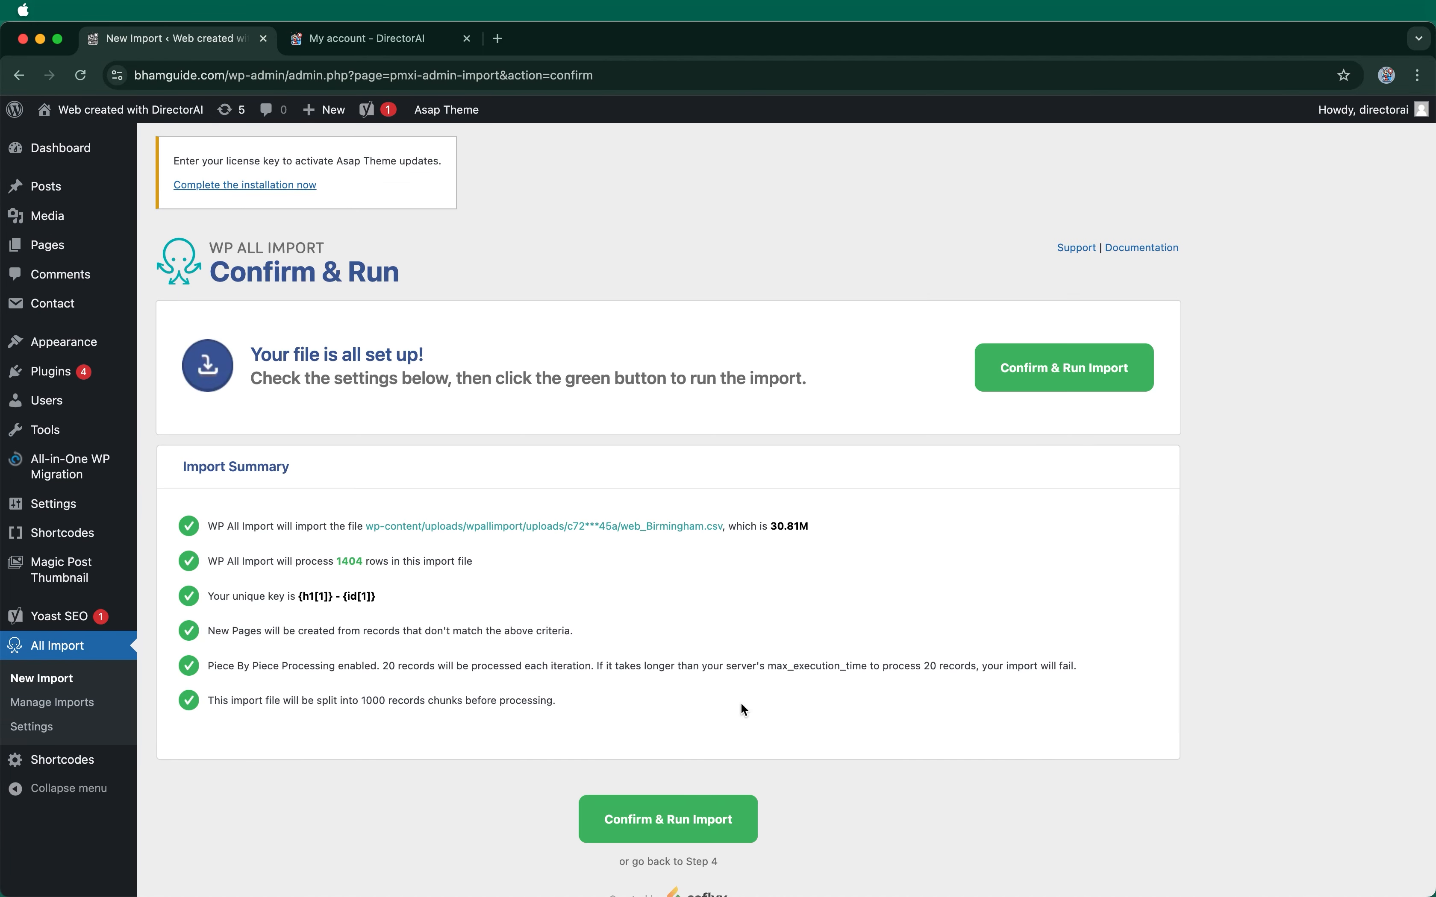
left_click(1038, 388)
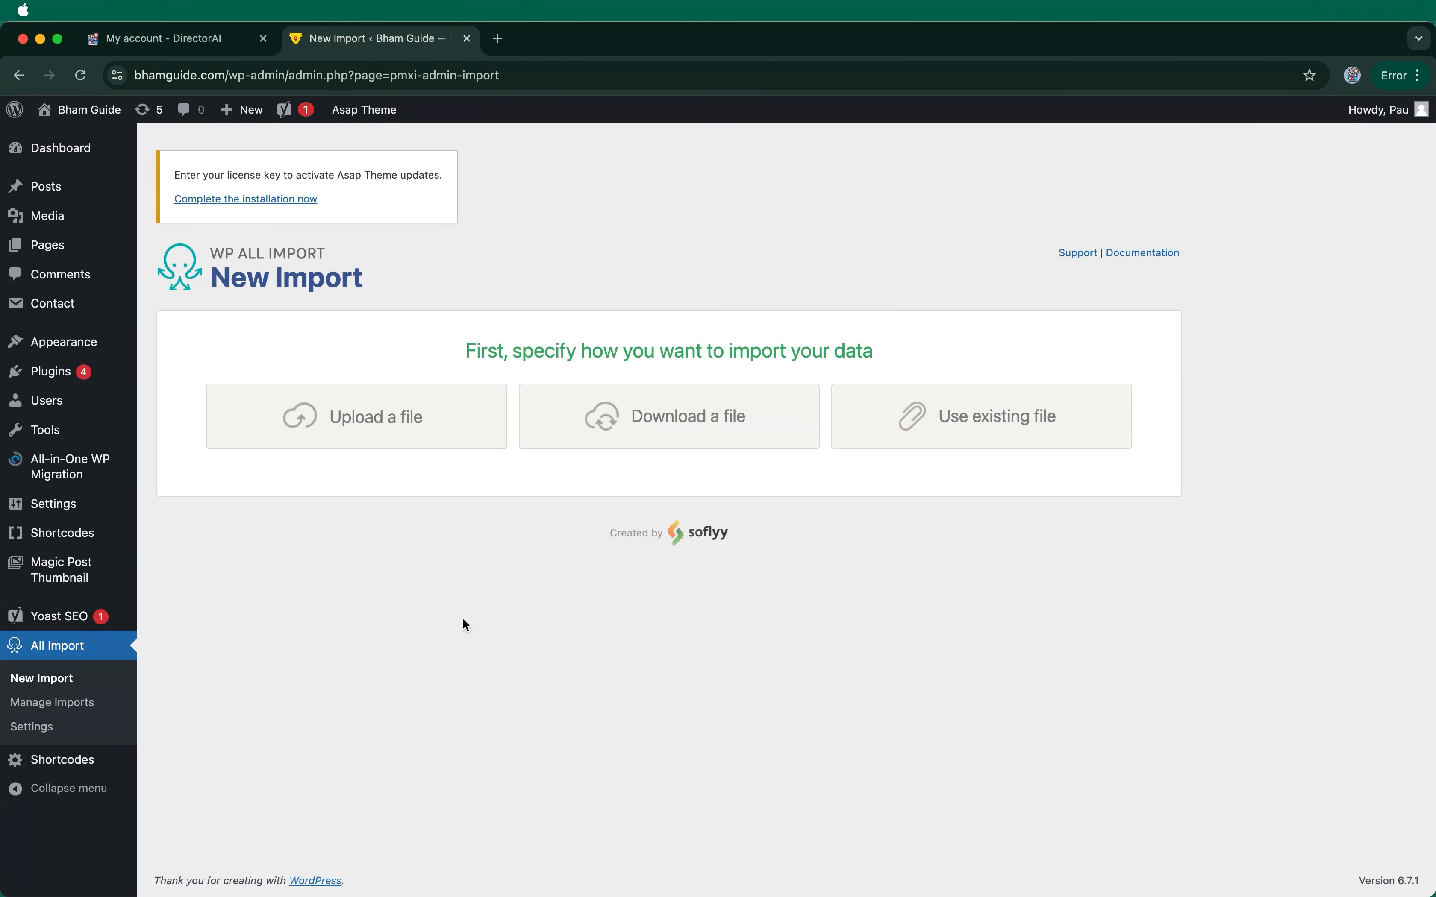
Step: Upload blog_Birmingham.csv as the import file and continue to field mapping
left_click(415, 445)
left_click(535, 380)
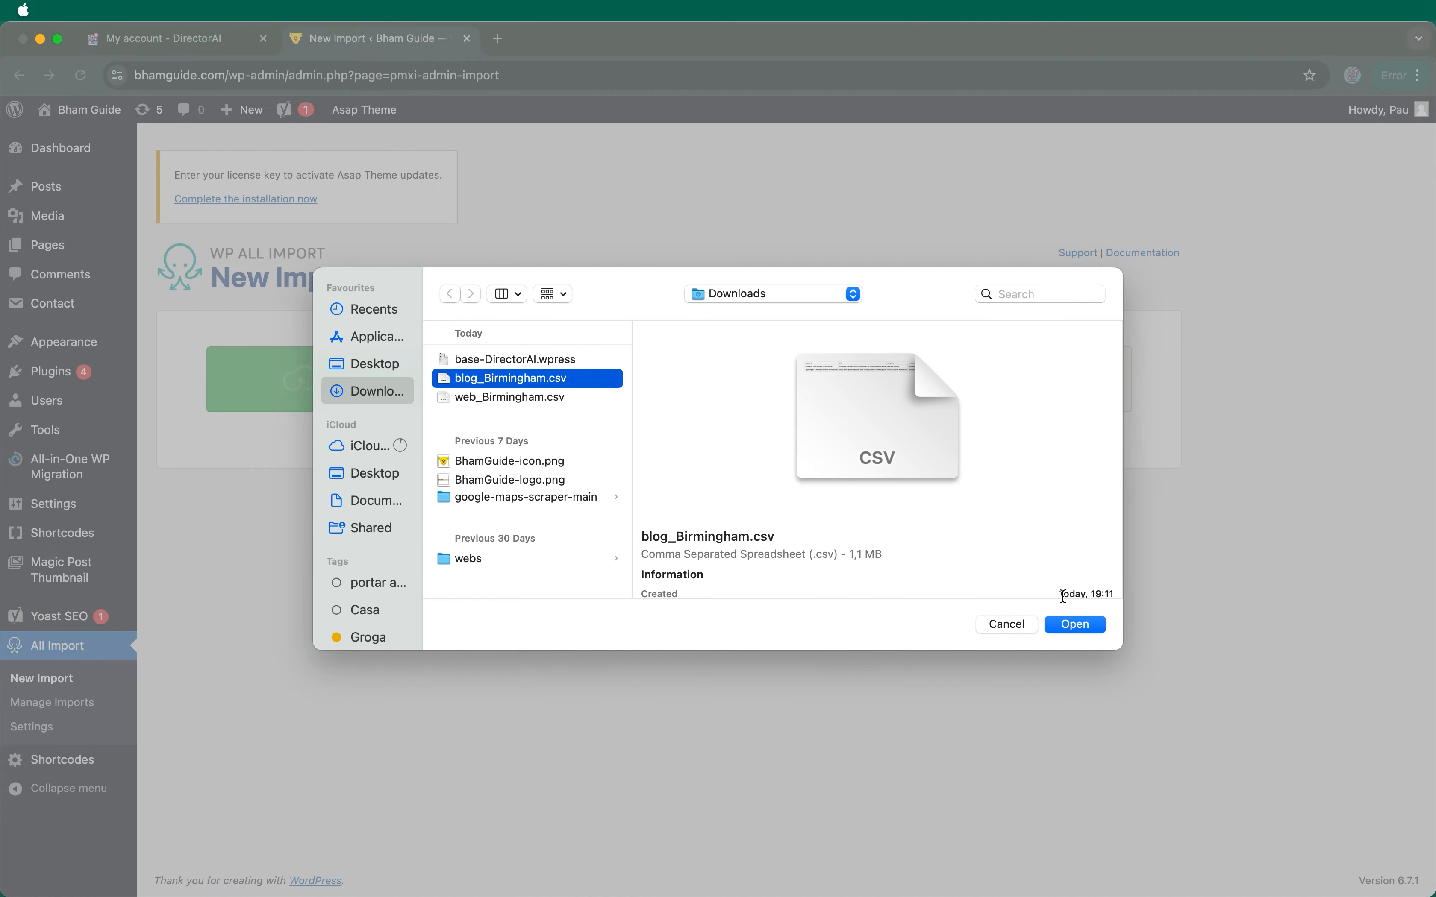
left_click(1068, 624)
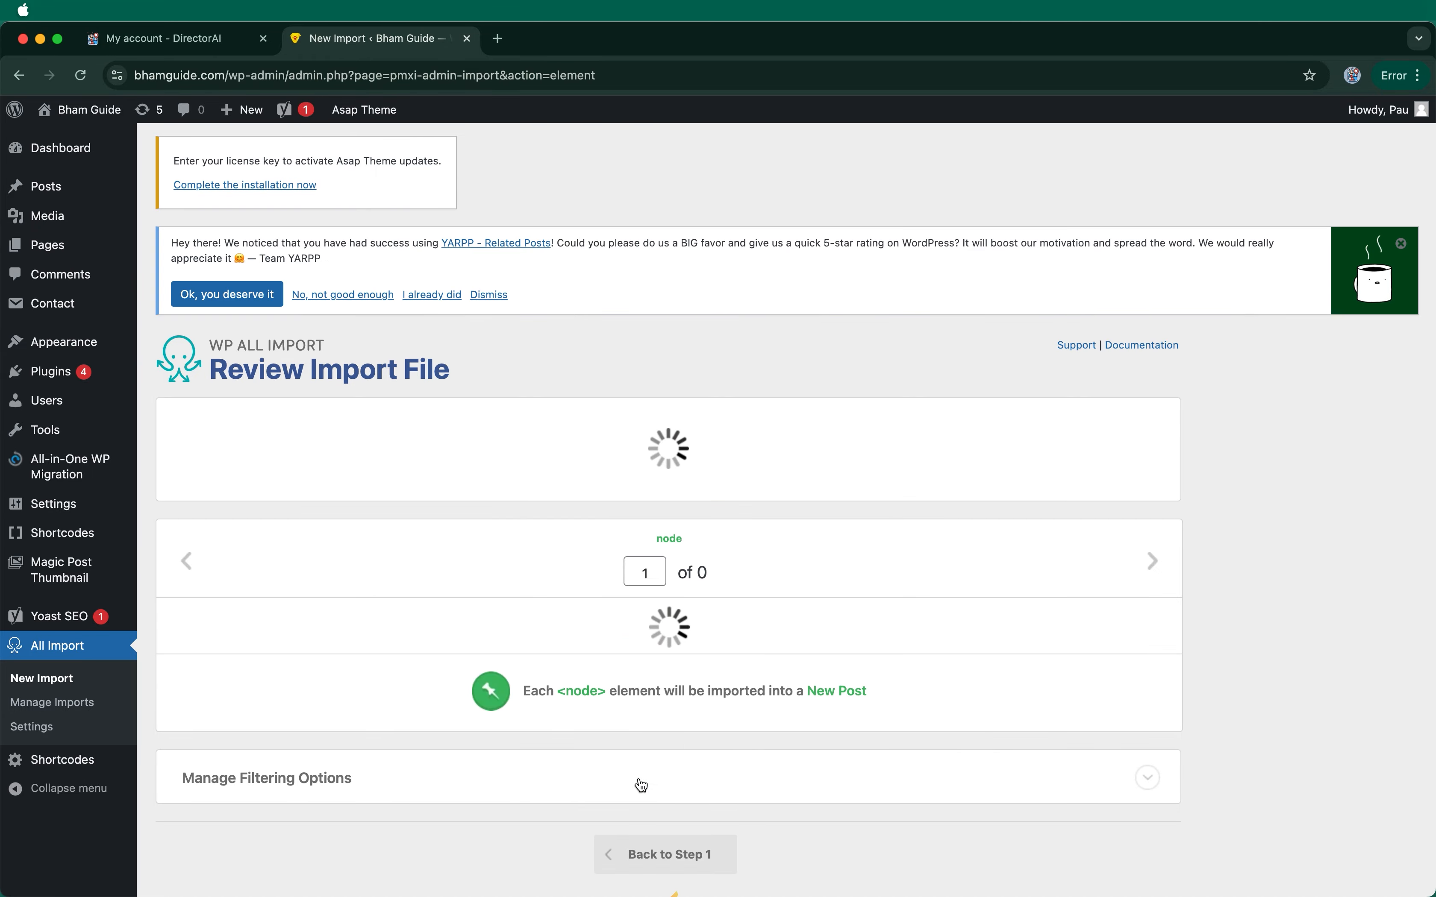
left_click(1126, 454)
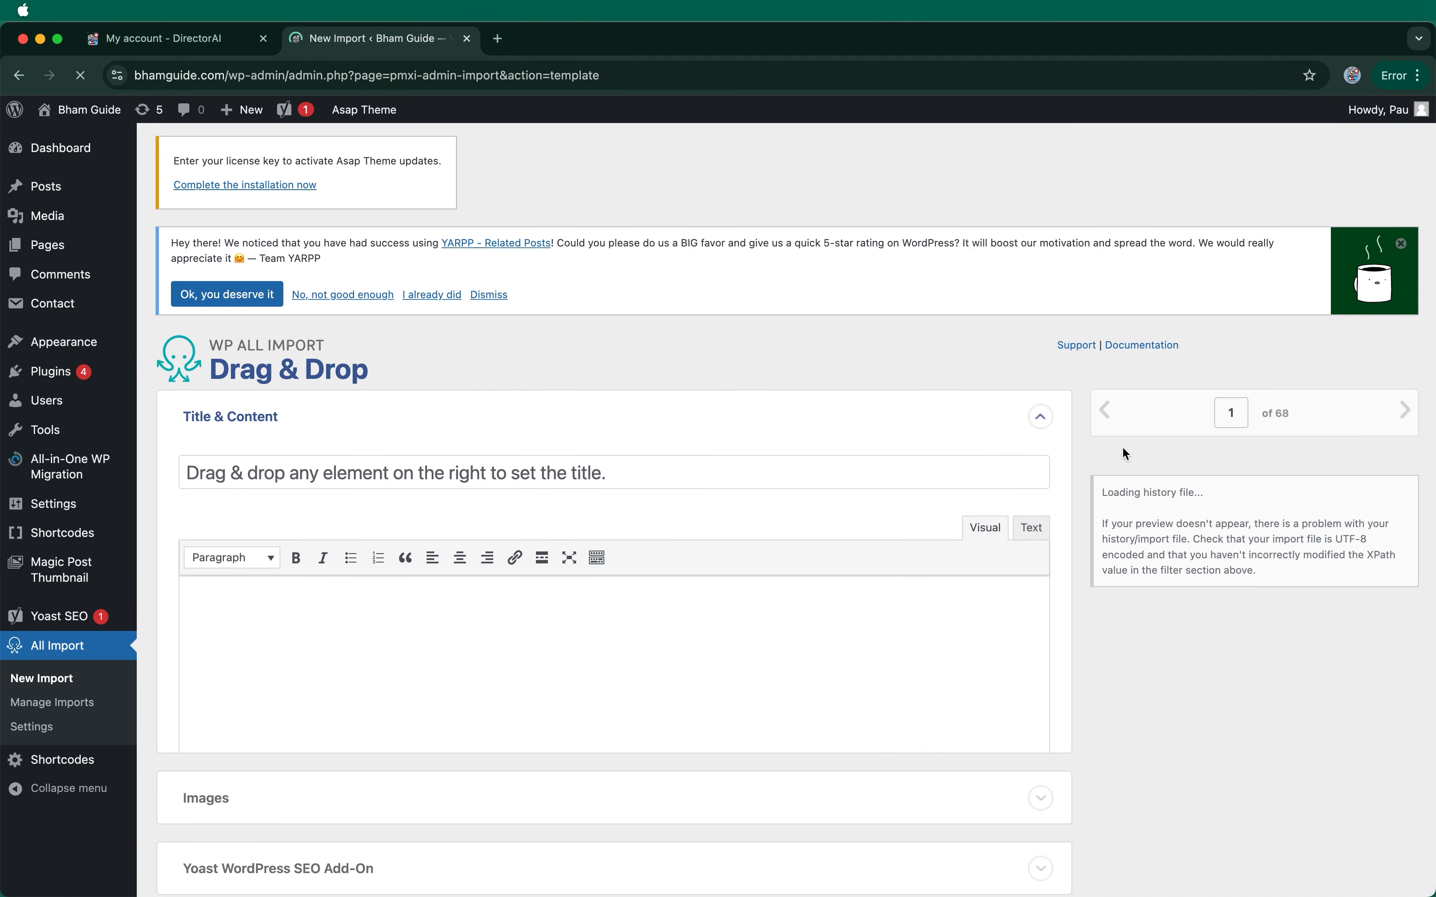
Step: Load the DirectorAI Blog template and import all 68 blog posts
scroll(601, 423, "down", 15)
left_click(435, 710)
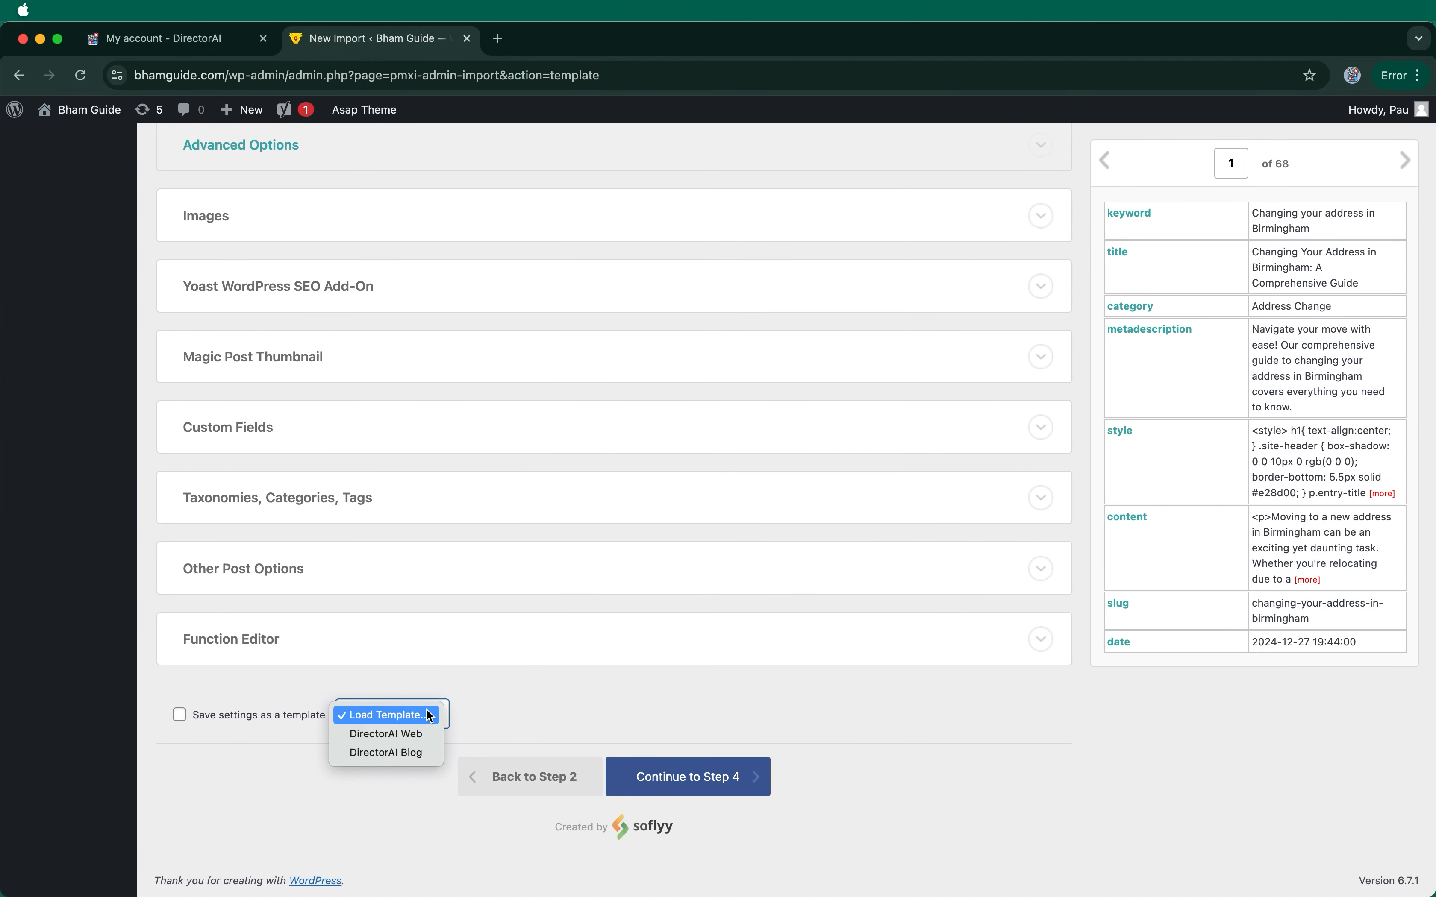
left_click(415, 752)
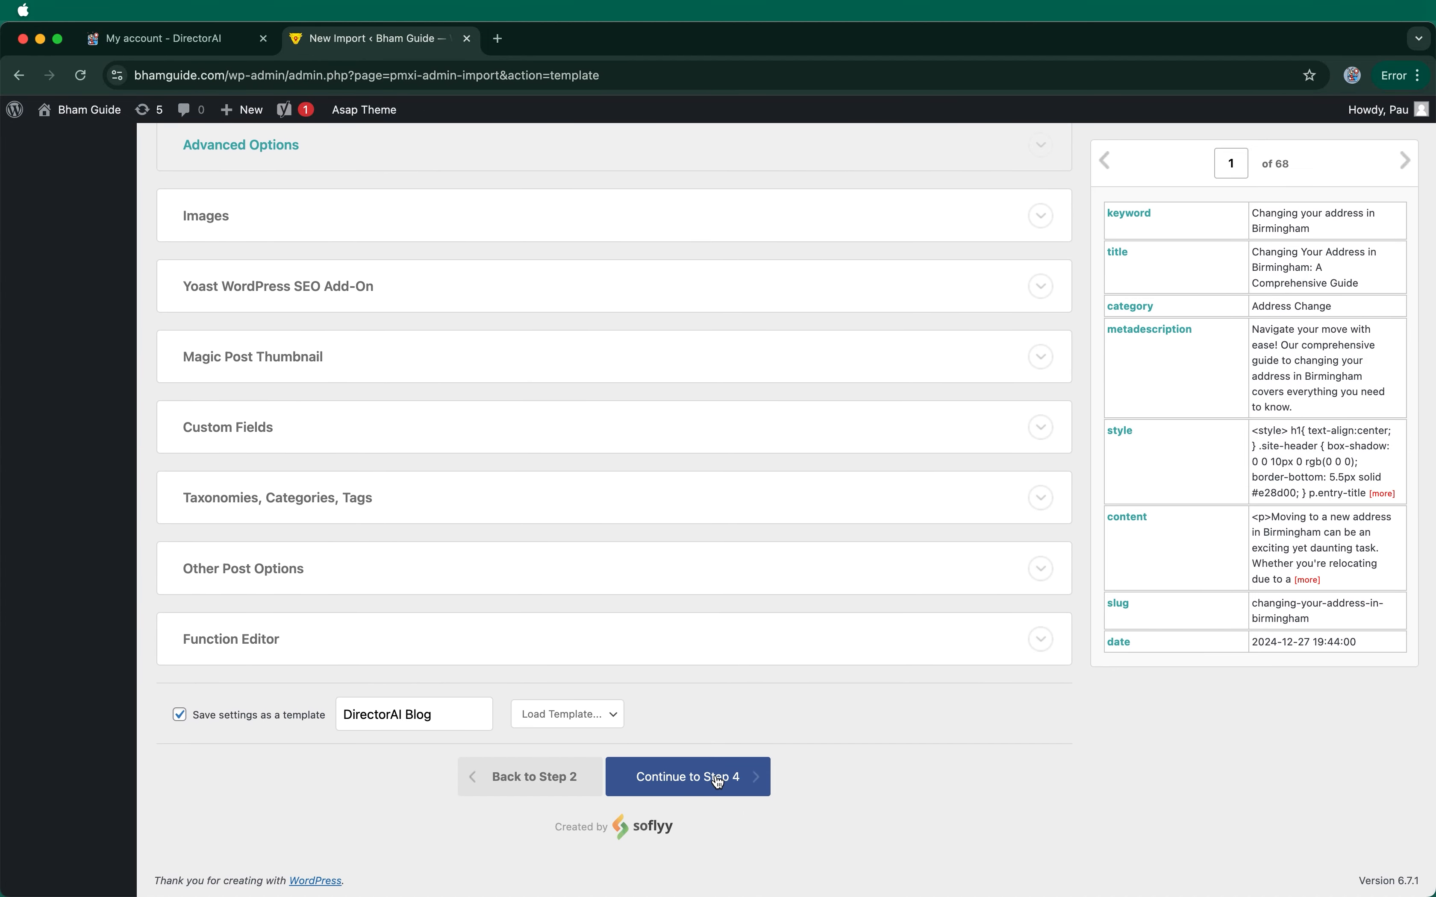
left_click(720, 782)
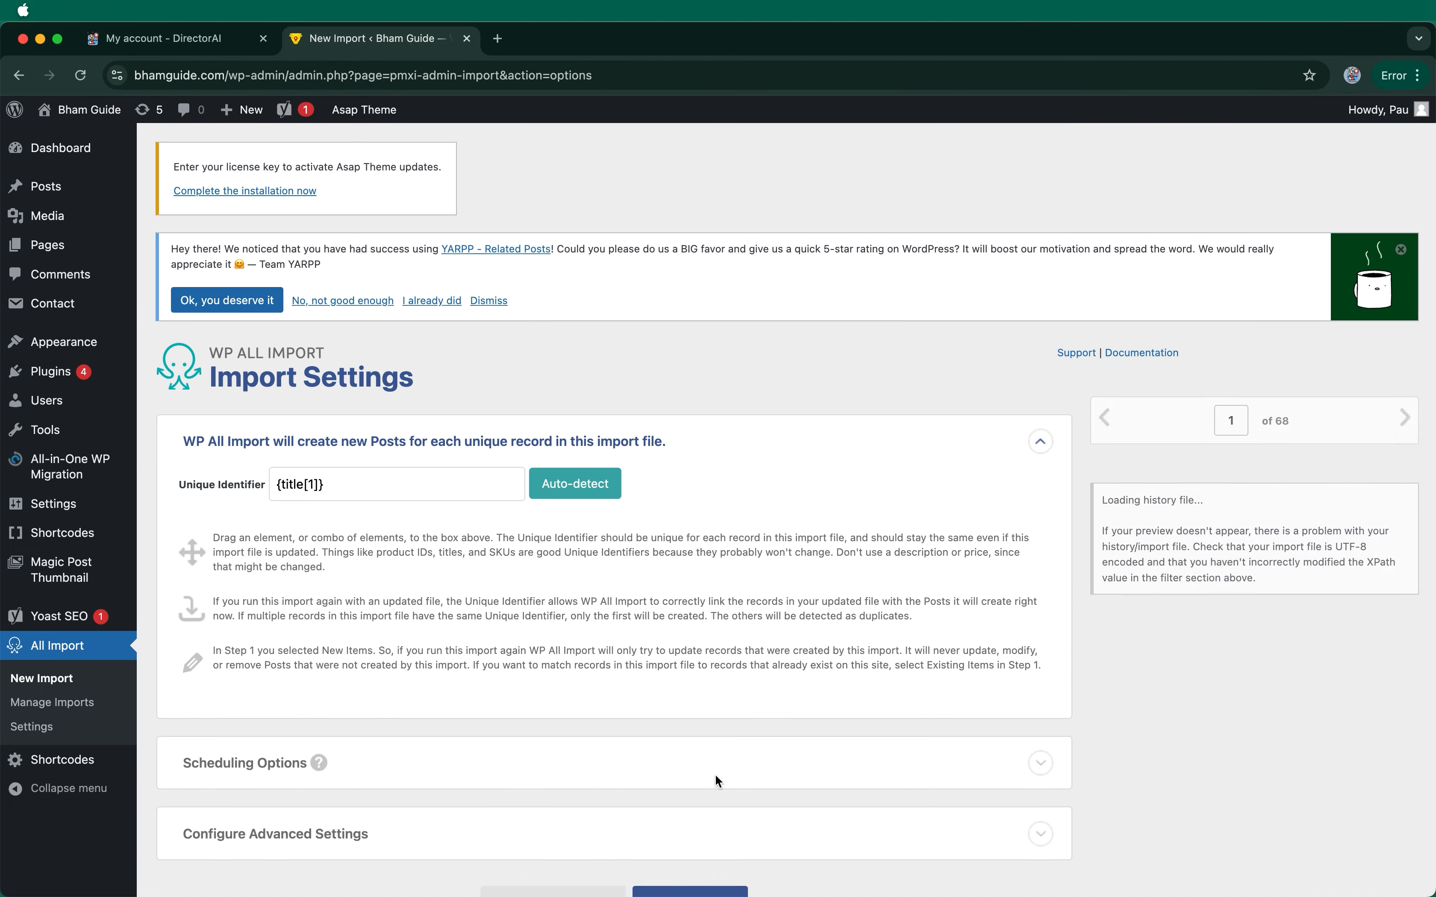
scroll(716, 777, "down", 10)
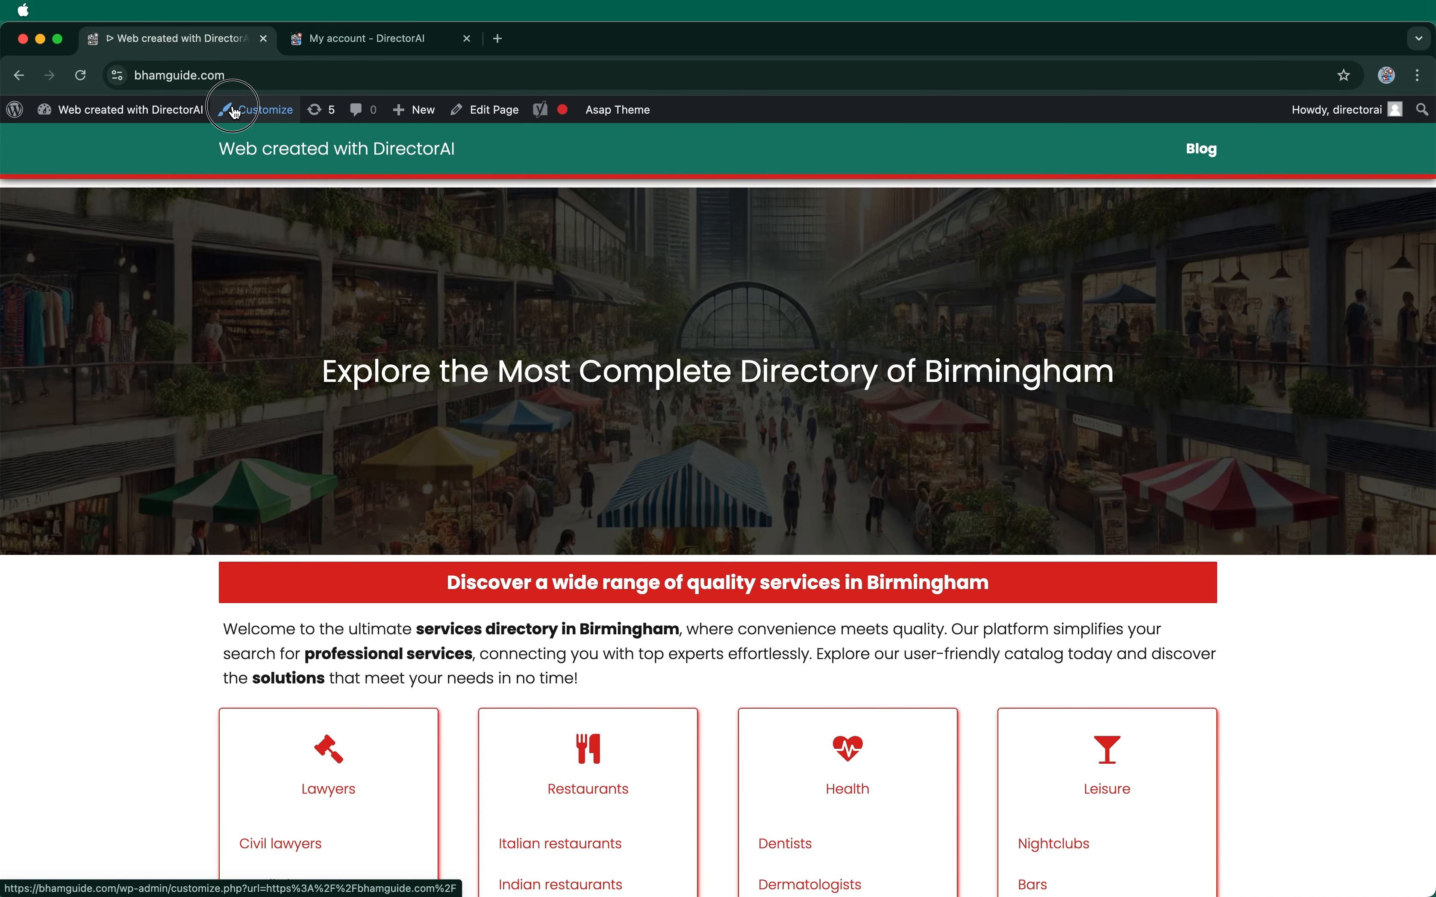
left_click(234, 111)
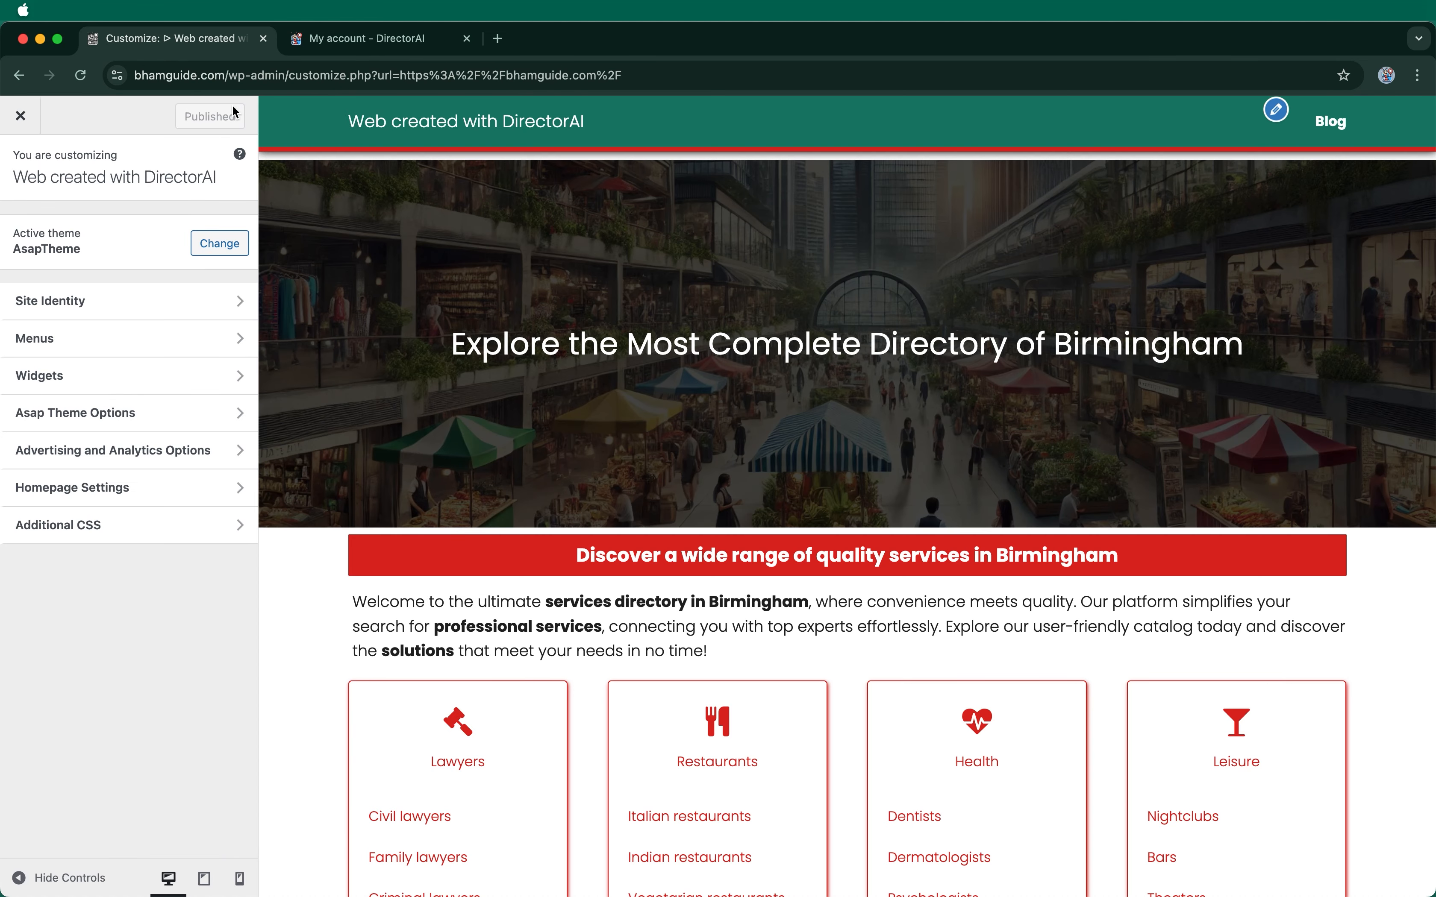
Step: Upload BhamGuide-logo.png, copy its title into the alt text, and crop it as the site logo
left_click(122, 294)
left_click(124, 261)
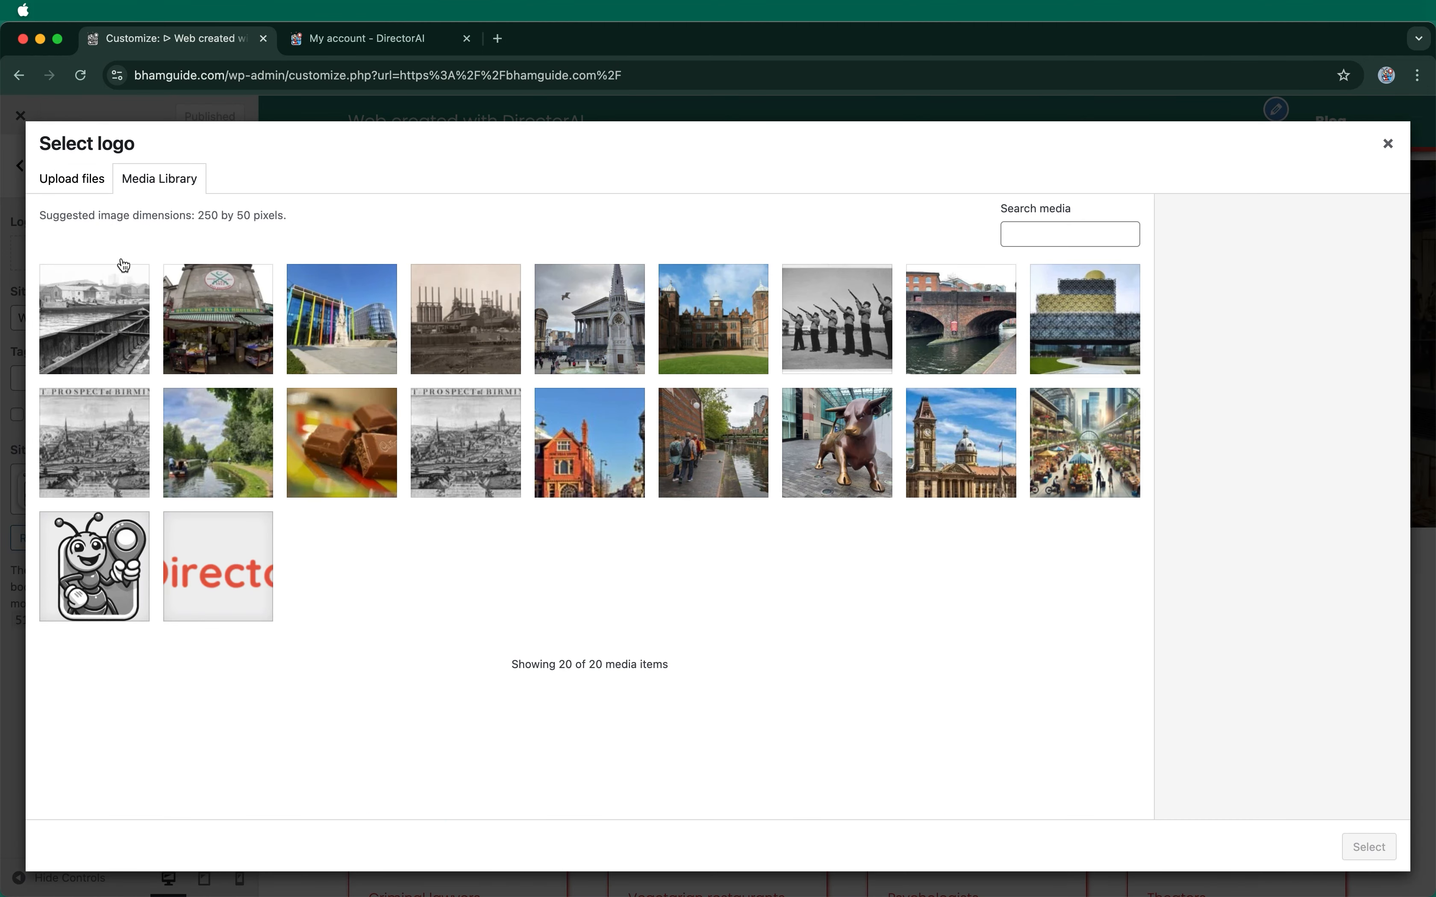
left_click(98, 186)
left_click(676, 484)
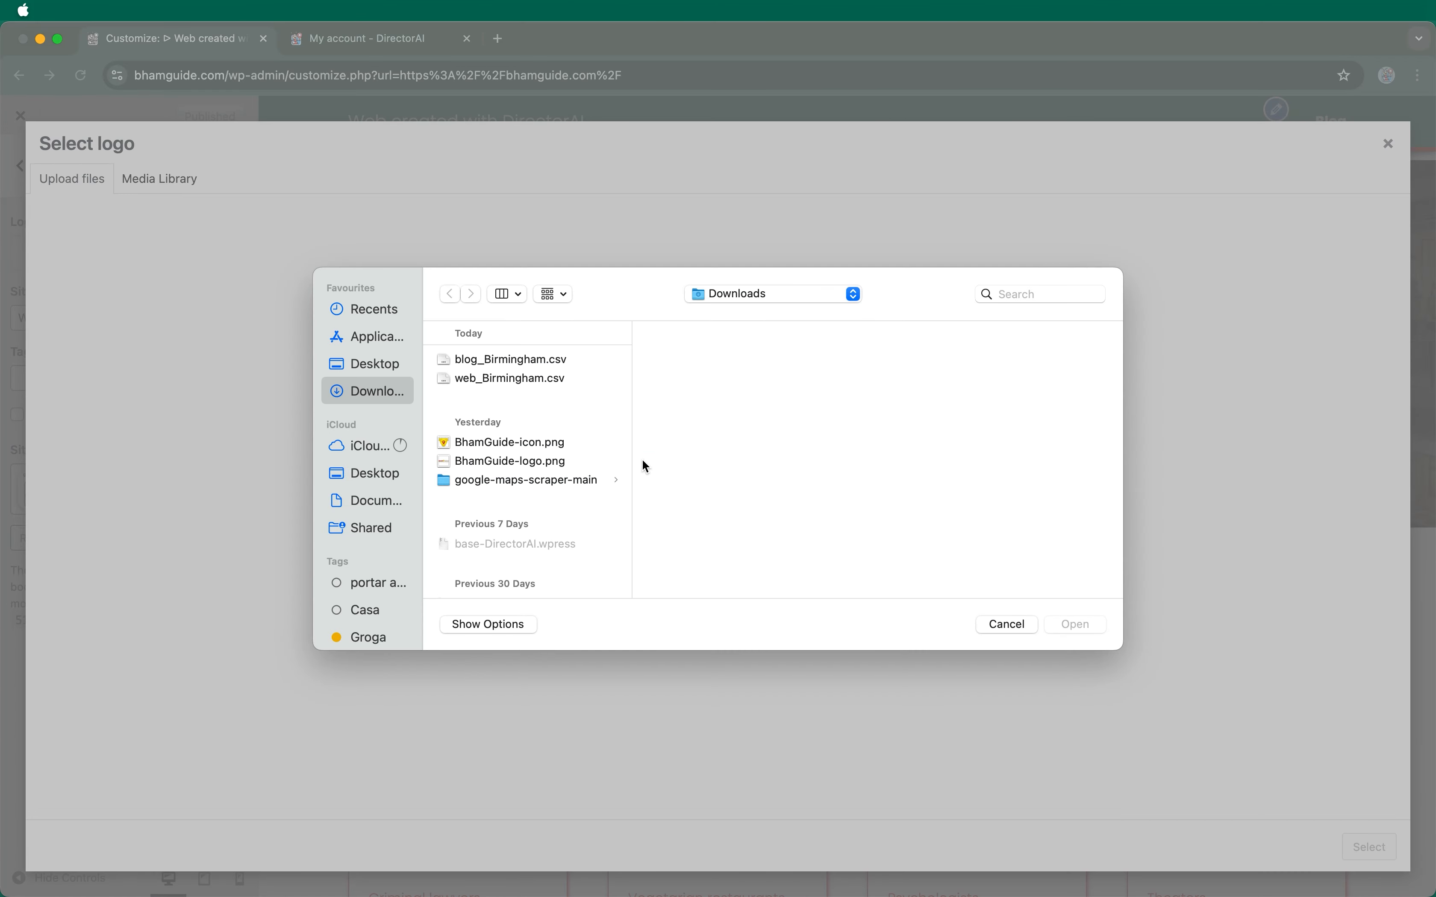
scroll(539, 442, "down", 2)
left_click(510, 440)
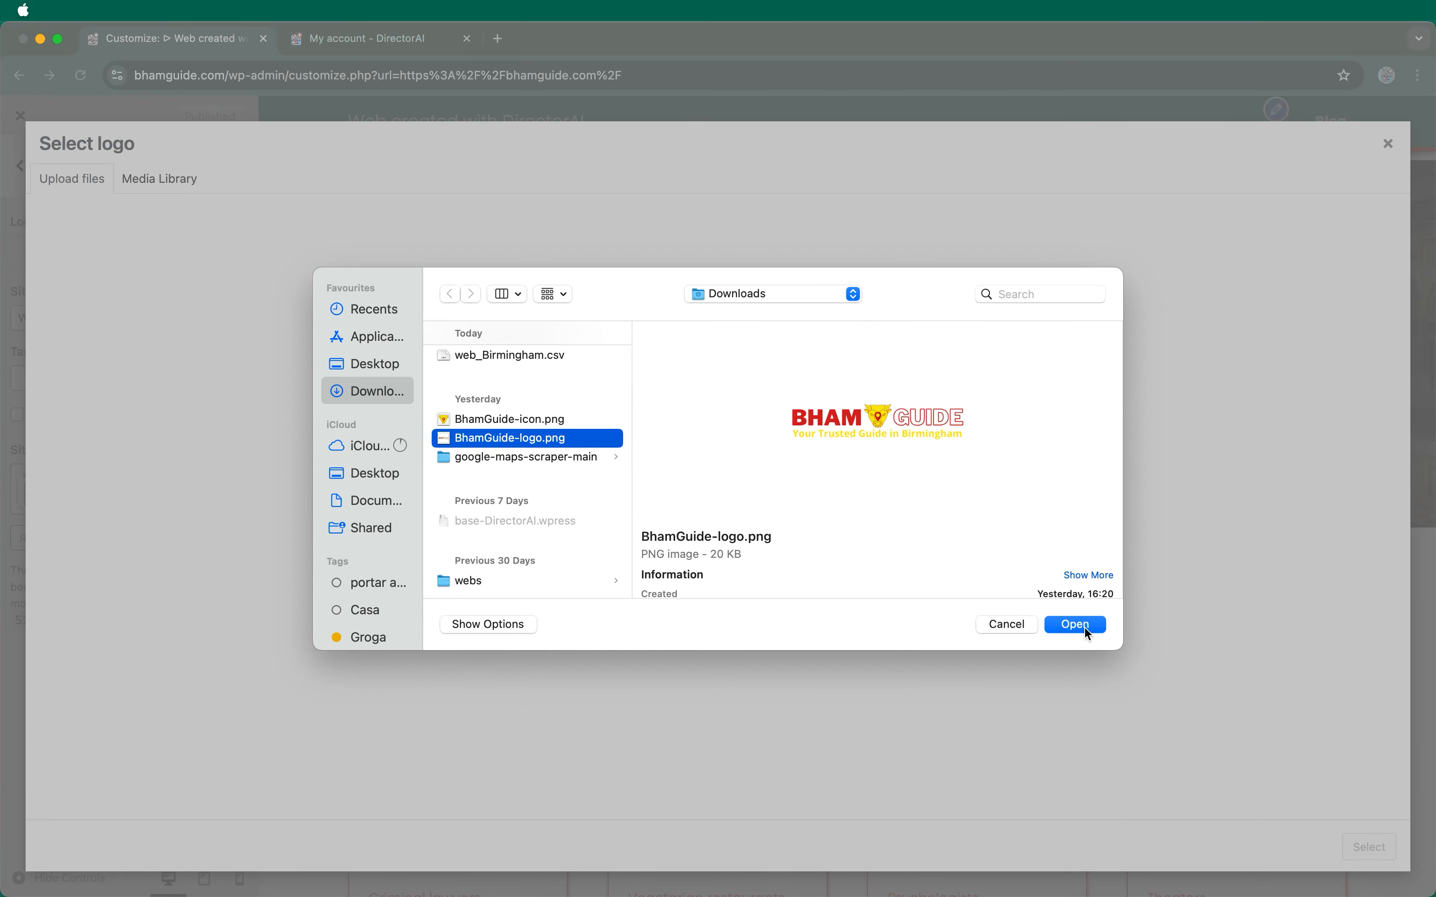
left_click(1084, 626)
left_click_drag(1352, 506, 1241, 506)
key("super+c")
left_click(1294, 394)
key("super+v")
left_click(1372, 847)
left_click(1359, 846)
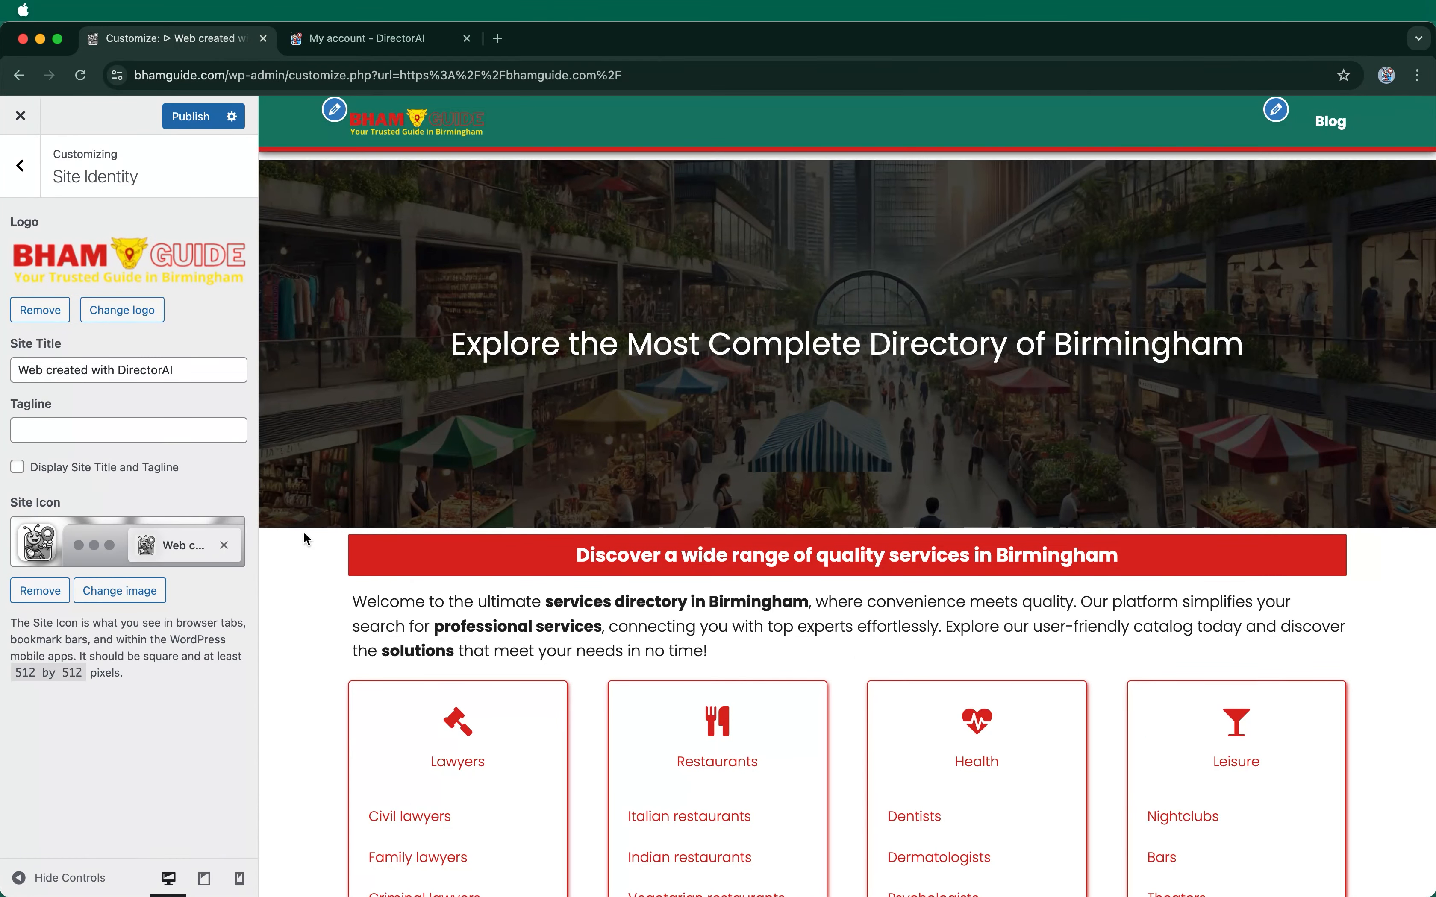
Step: Upload BhamGuide-icon.png with its title as alt text and set it as site icon without cropping
left_click(128, 591)
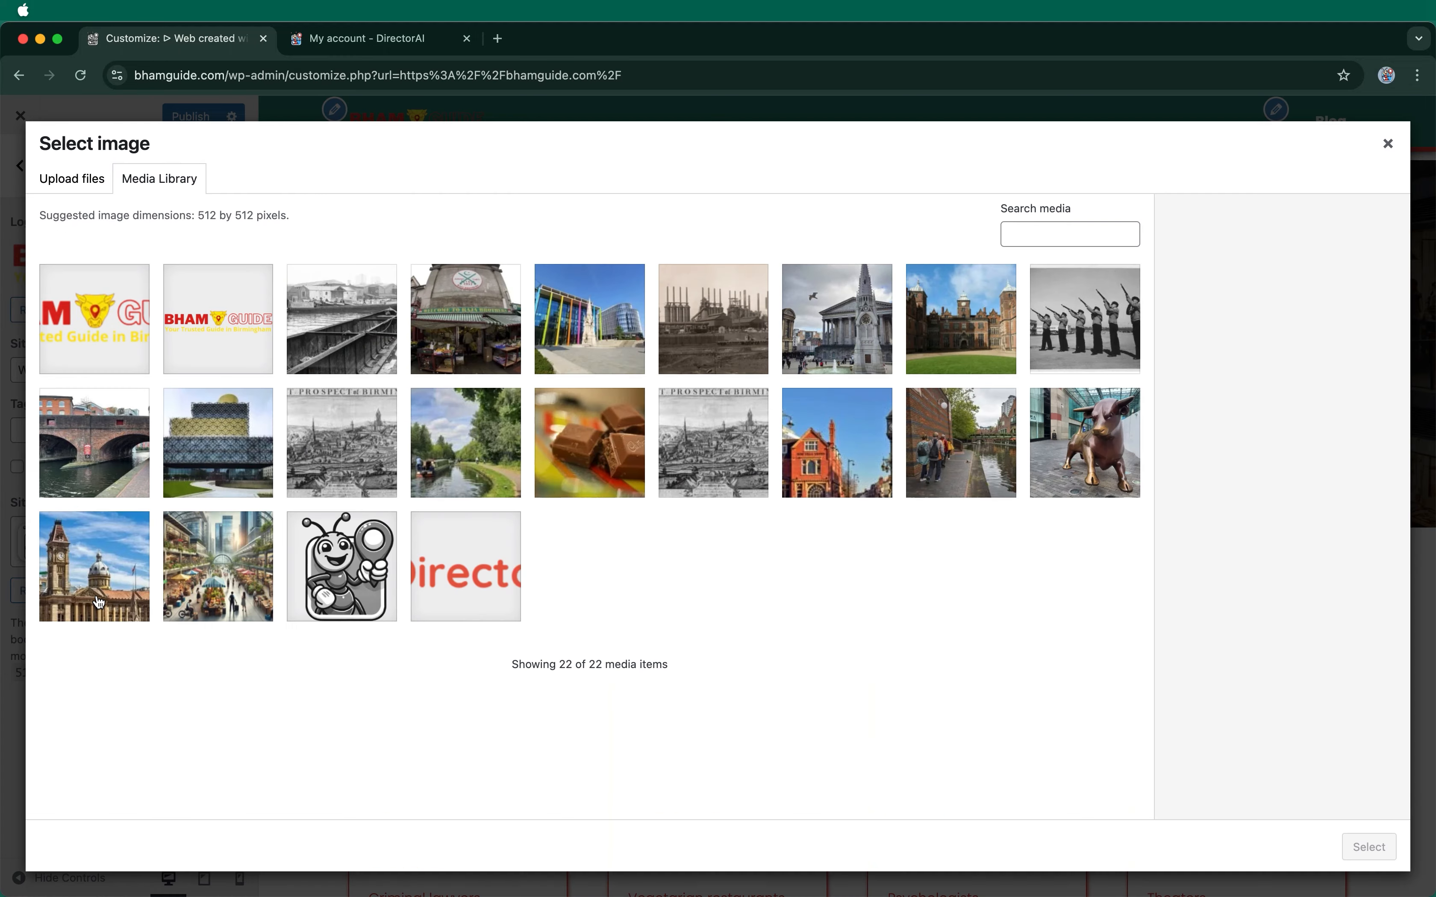
left_click(77, 188)
left_click(682, 471)
scroll(480, 489, "down", 2)
left_click(496, 407)
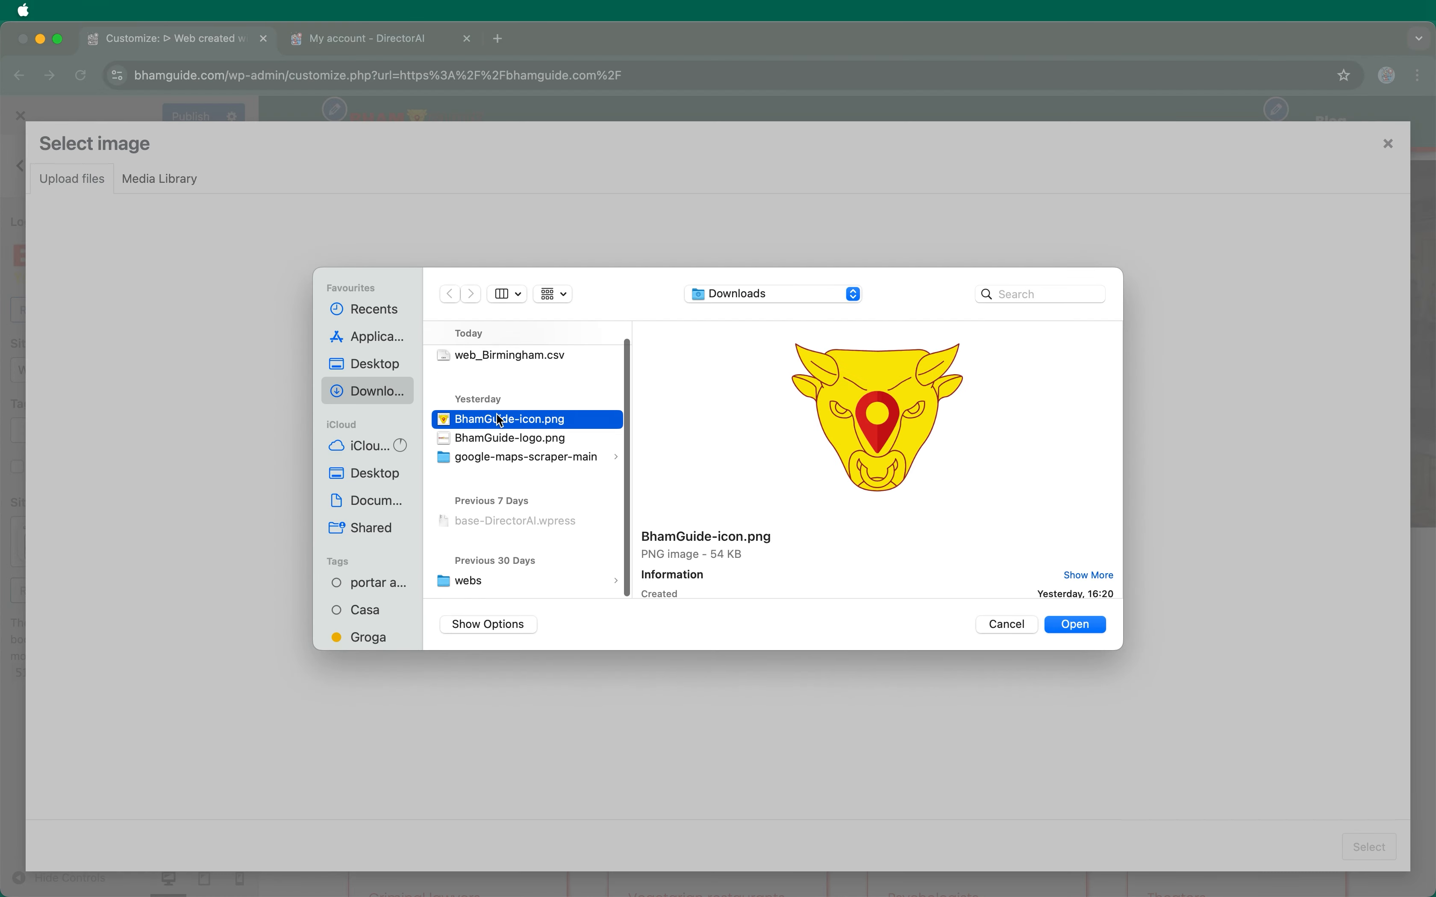
left_click(1058, 624)
triple_click(1342, 506)
key("super+c")
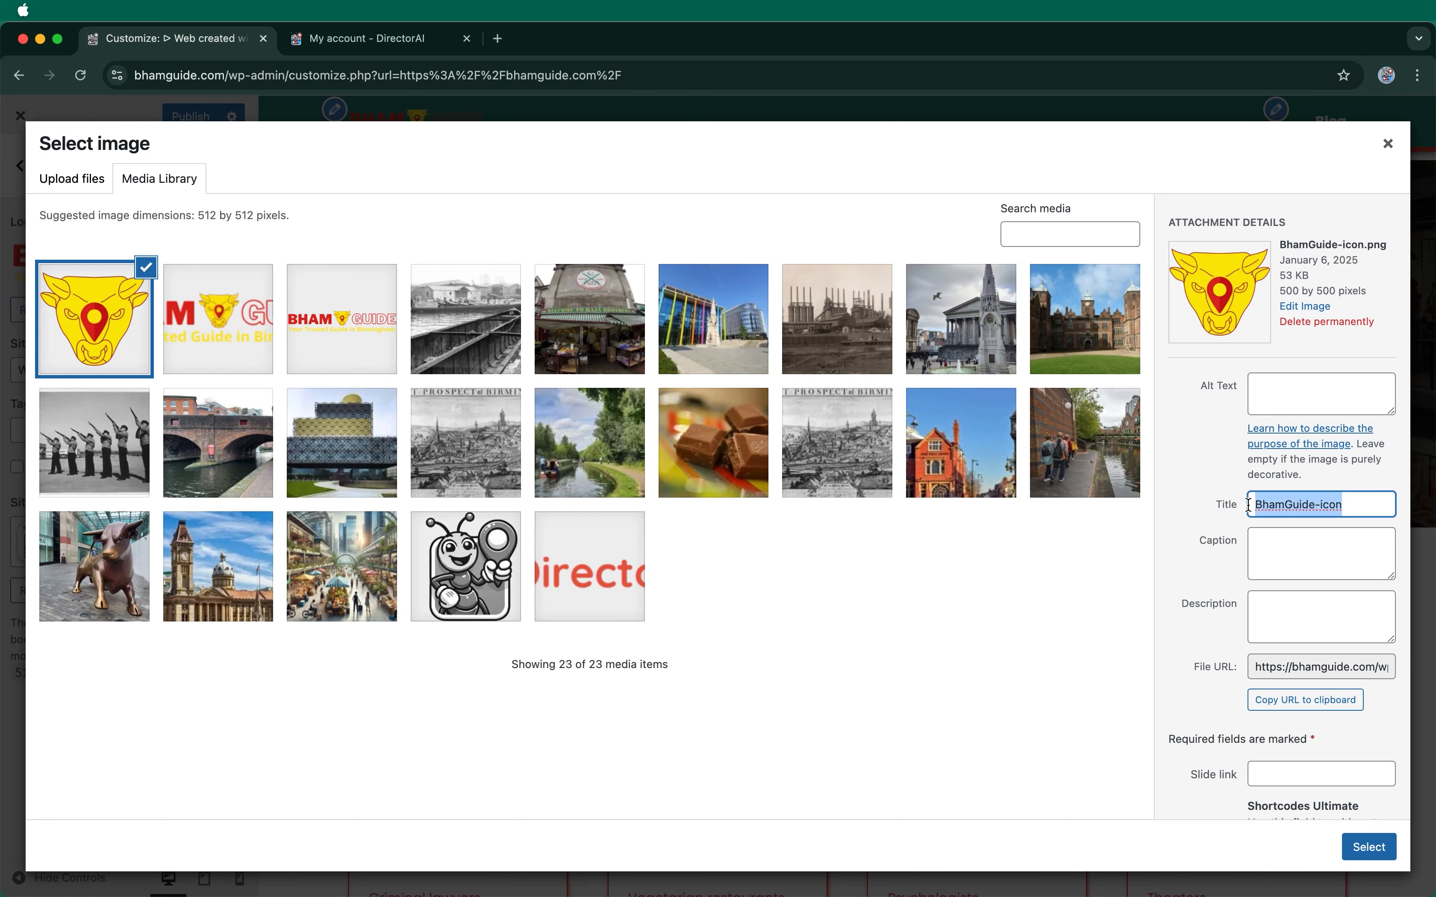
left_click(1317, 393)
key("super+v")
left_click(1369, 848)
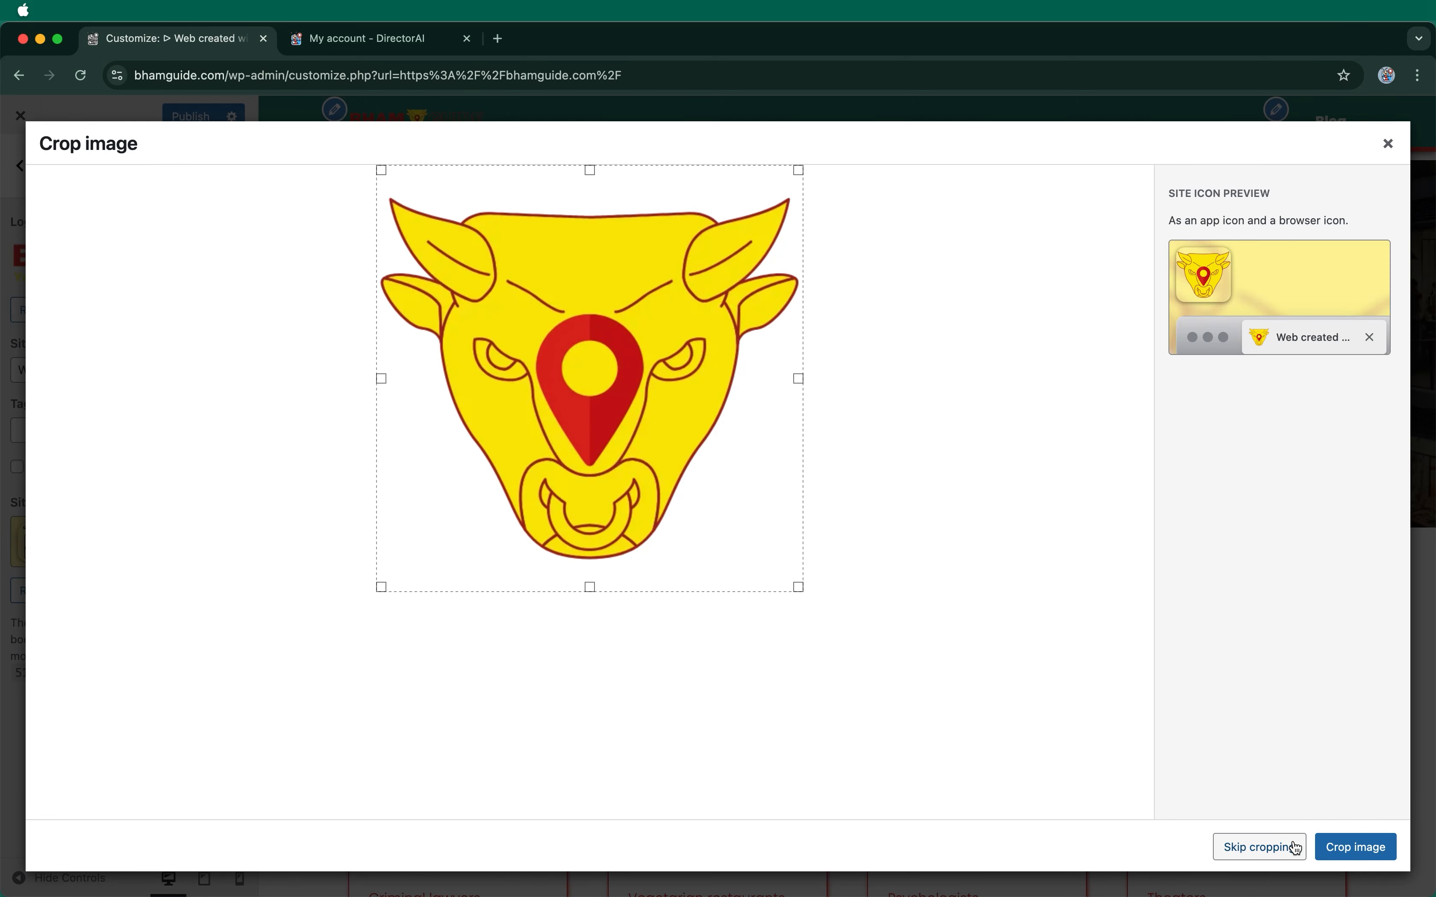
left_click(1256, 848)
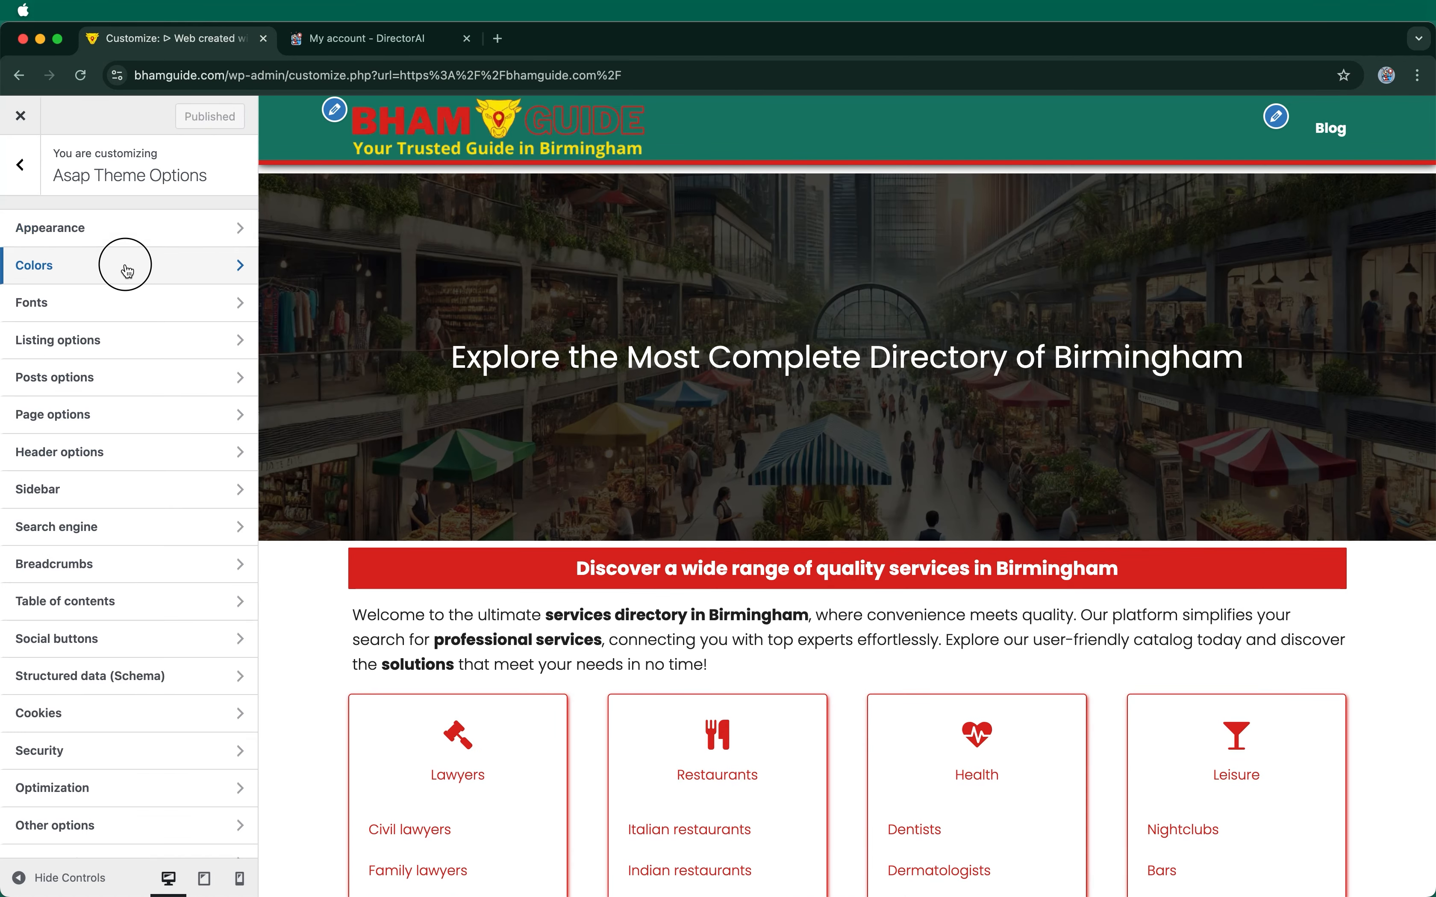
Step: Set the header background colour to #003399 and paste the same blue into the footer background
left_click(128, 272)
left_click(70, 314)
left_click_drag(159, 313, 122, 312)
type("003399")
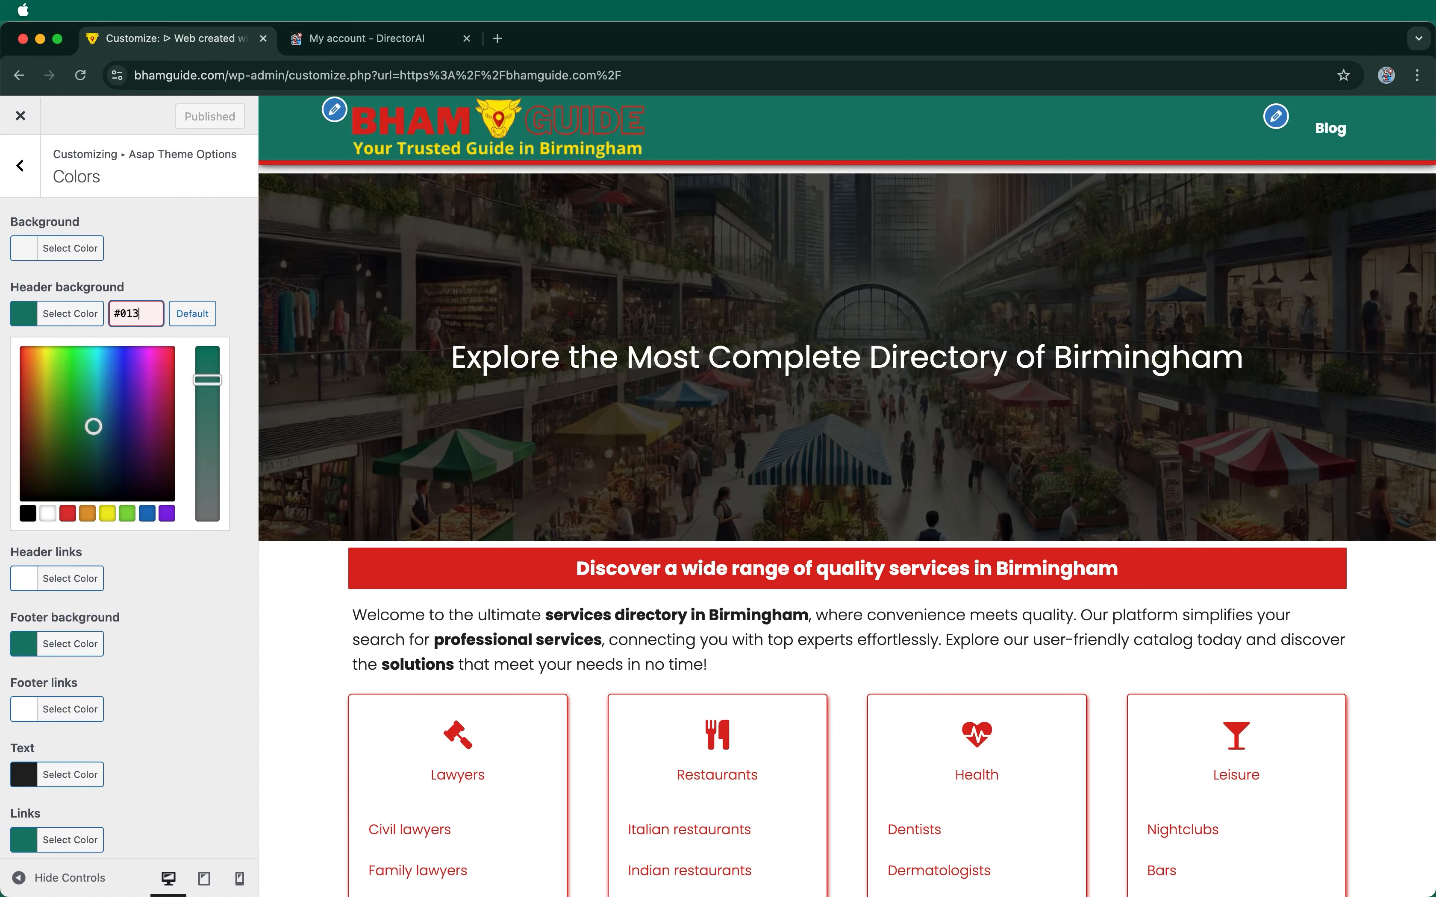
key("super+a")
left_click(70, 646)
triple_click(138, 444)
key("super+v")
Step: Apply #003399 to the links and buttons background colours and publish the changes
scroll(195, 662, "down", 4)
left_click(88, 616)
triple_click(144, 414)
key("super+v")
left_click(77, 679)
triple_click(137, 479)
key("super+v")
scroll(170, 753, "down", 4)
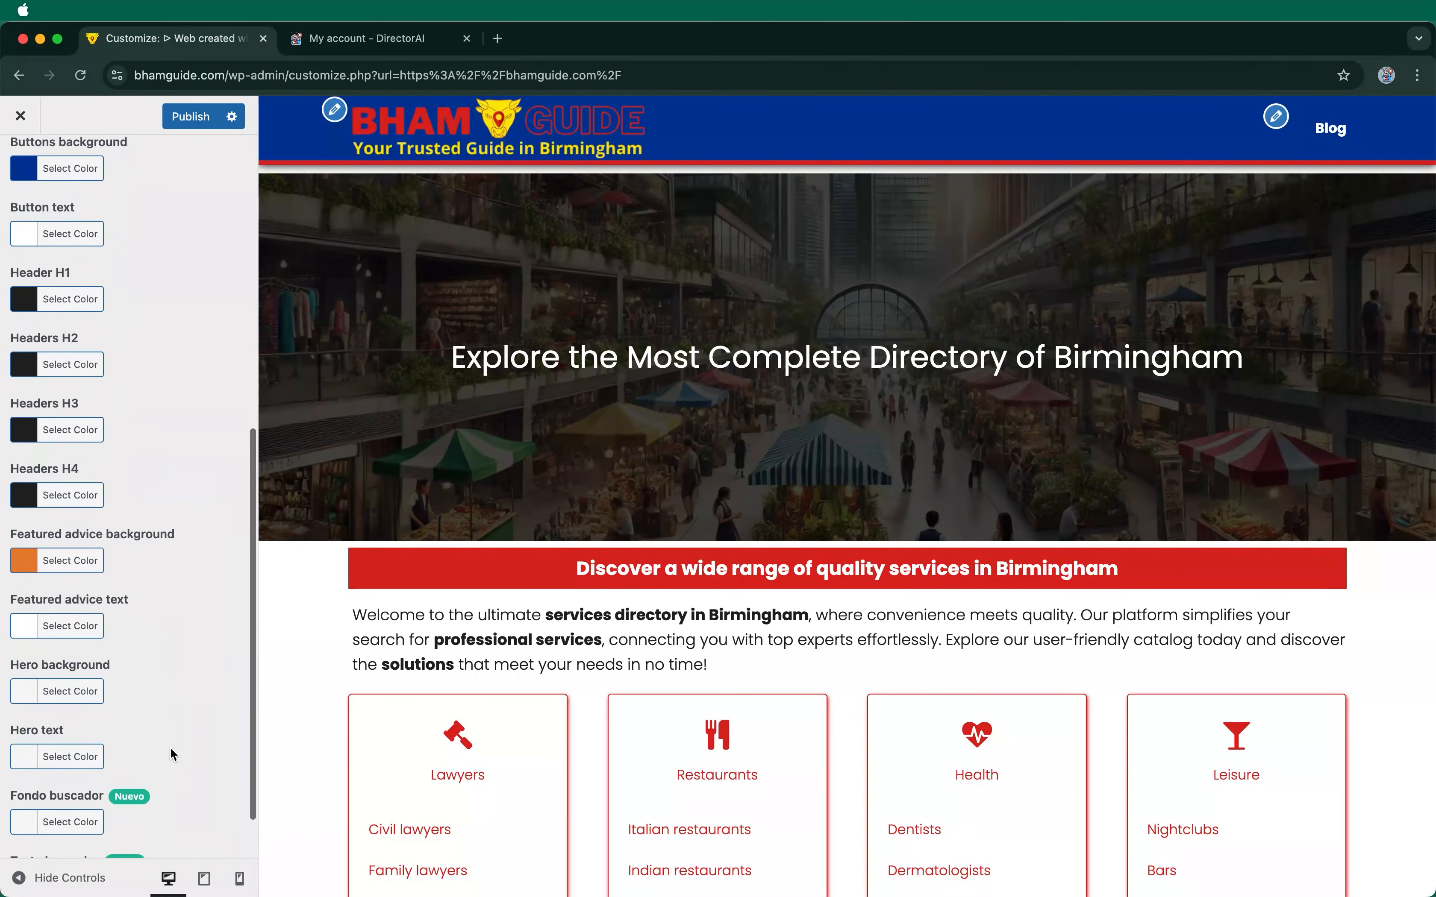
scroll(179, 415, "up", 8)
left_click(195, 116)
Step: Close the Customizer and scroll the live BhamGuide homepage to its blue footer and back
left_click(20, 115)
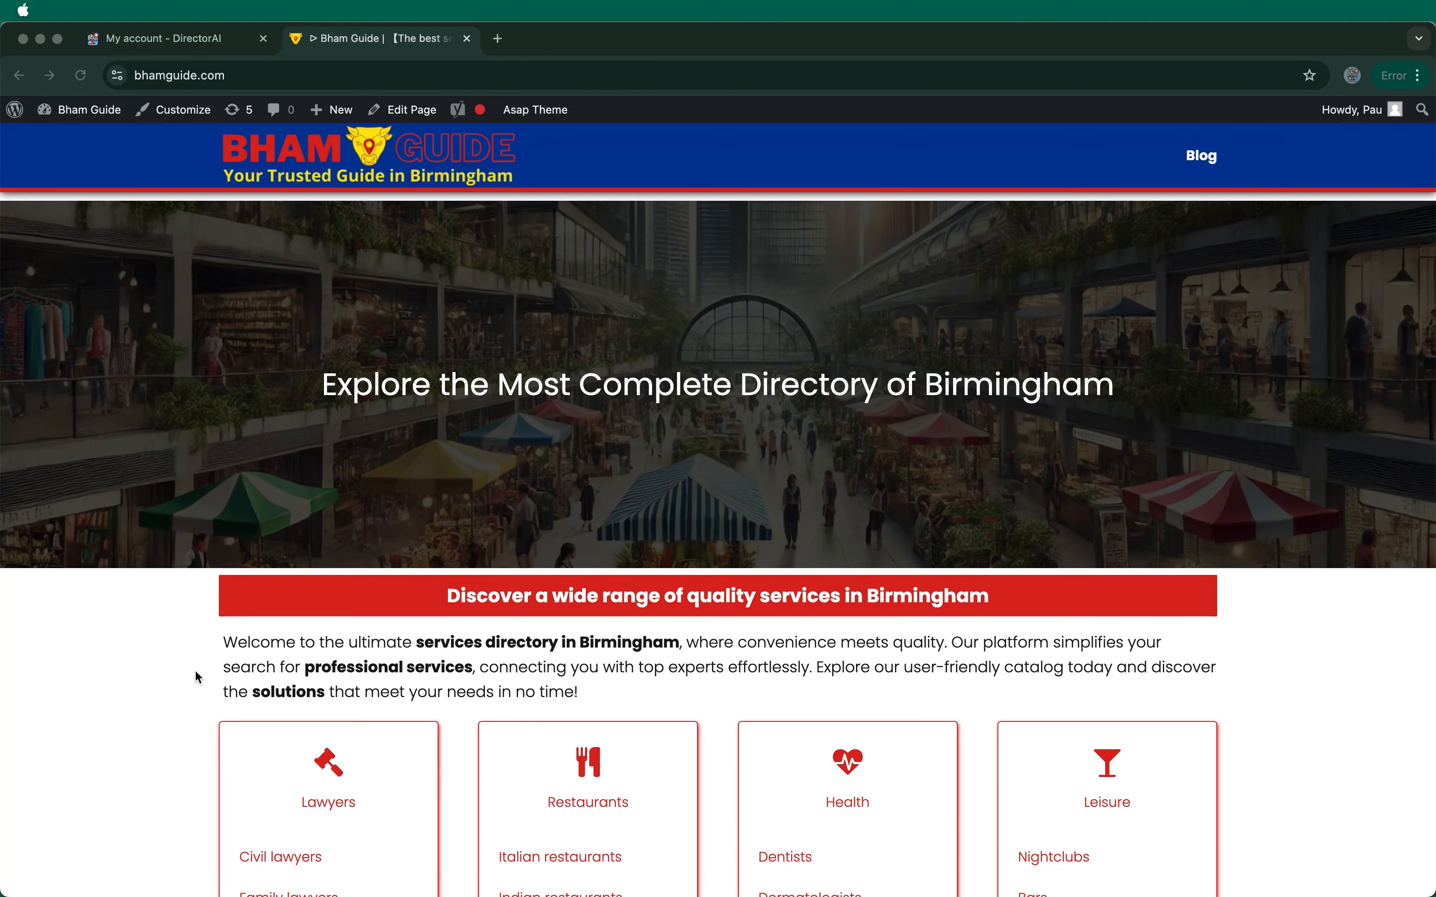
scroll(199, 678, "down", 4)
scroll(197, 674, "down", 10)
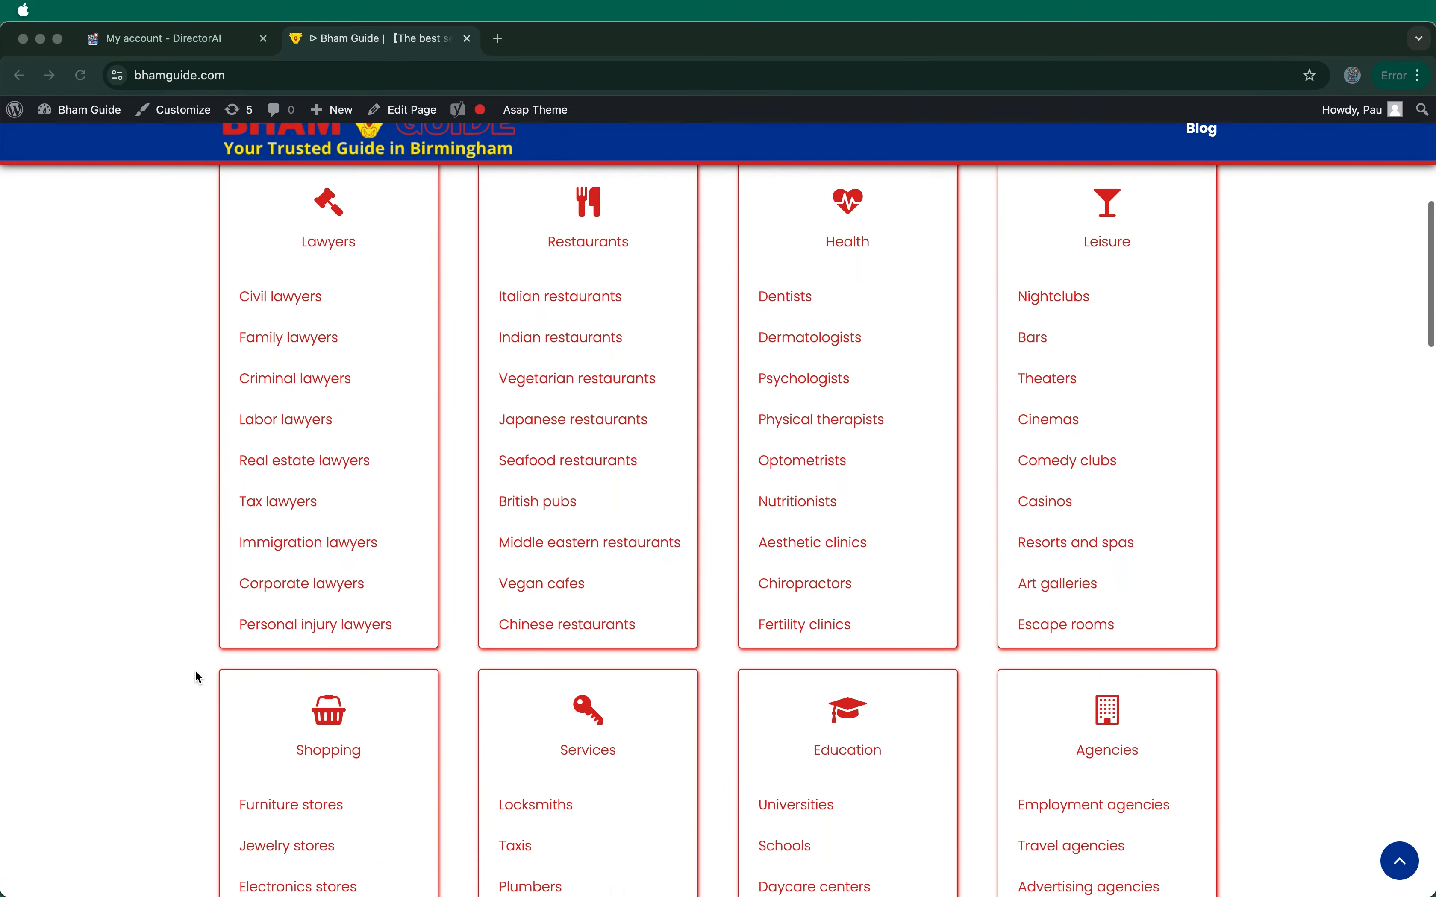
scroll(197, 675, "down", 10)
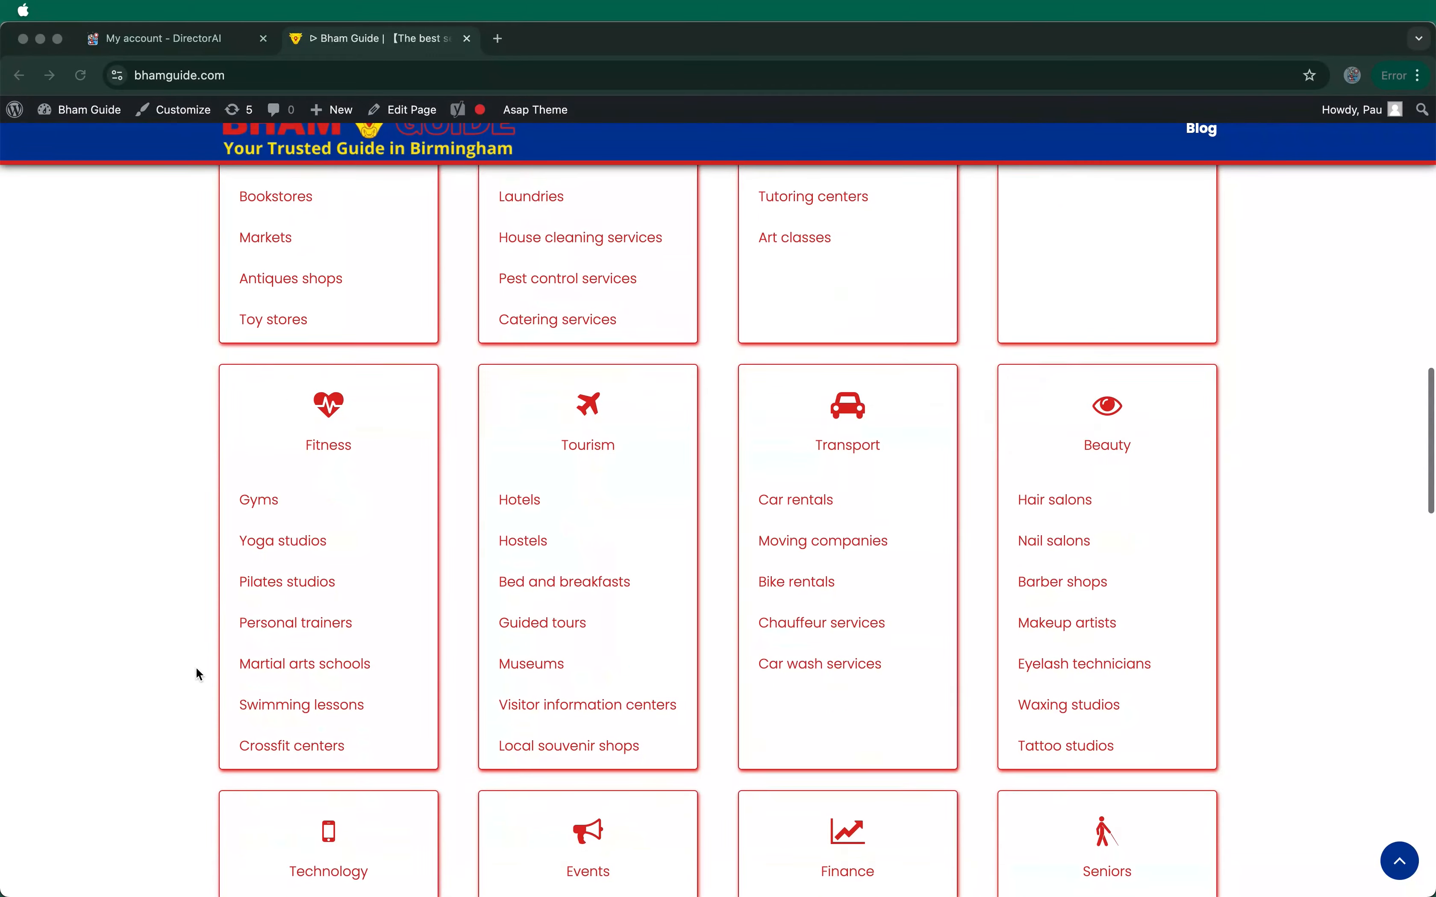
scroll(198, 675, "down", 12)
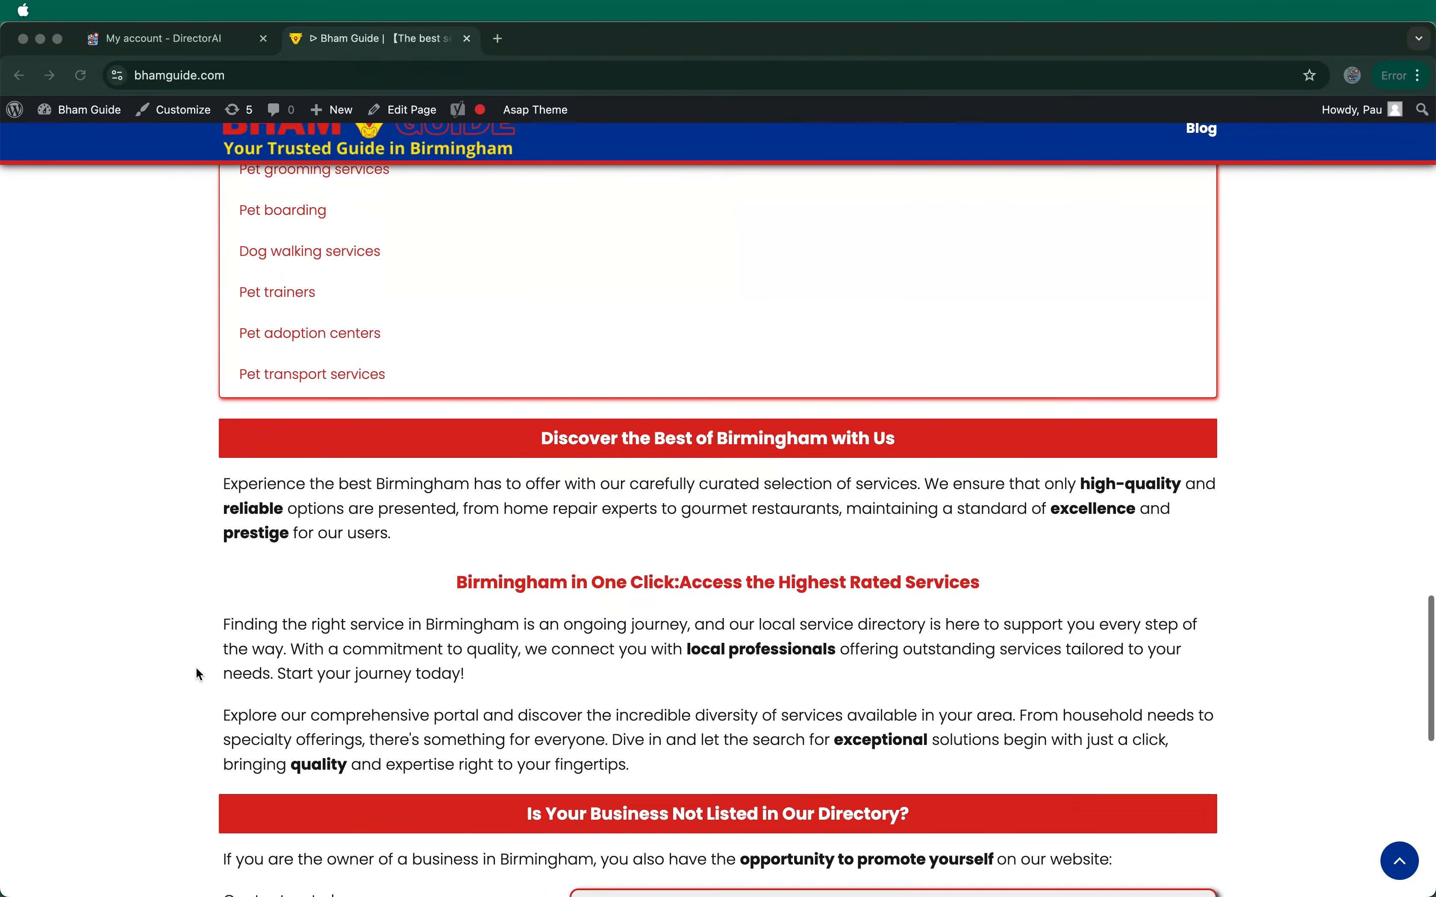
scroll(196, 670, "down", 3)
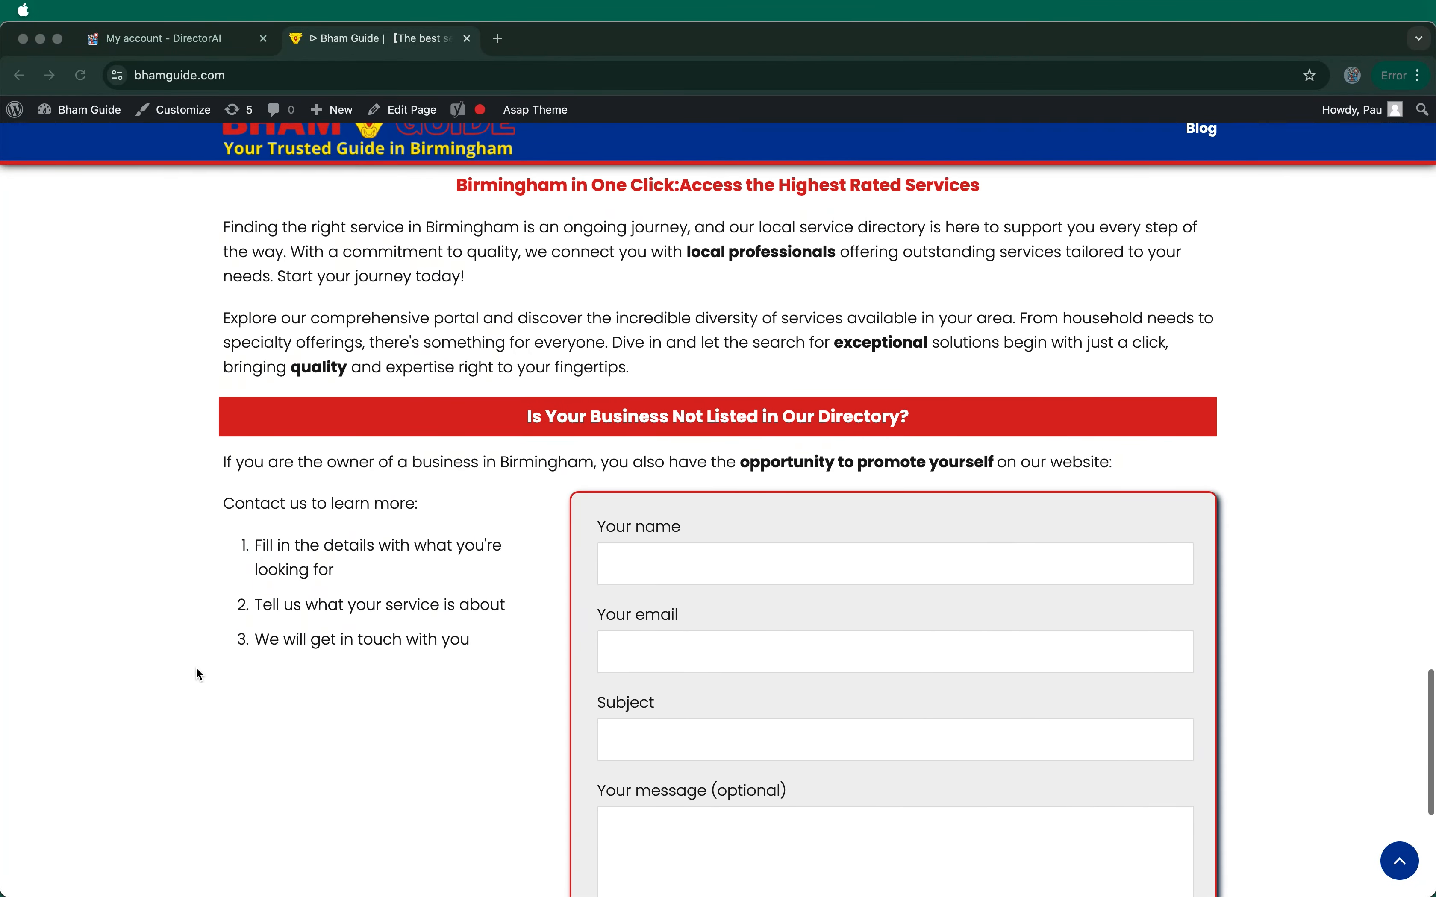
scroll(196, 670, "down", 4)
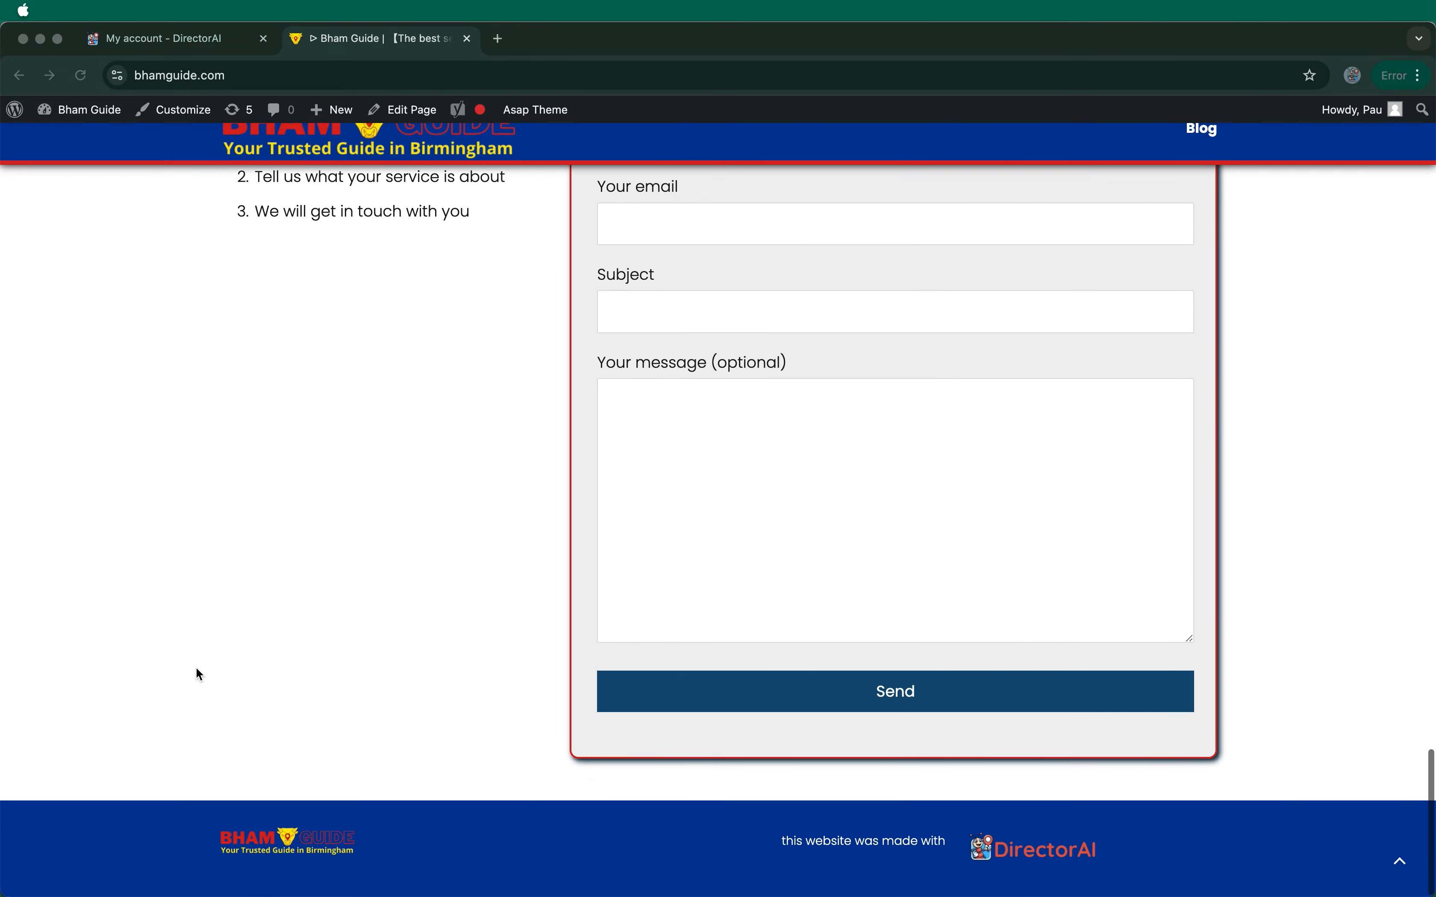
scroll(196, 669, "up", 15)
scroll(195, 667, "up", 10)
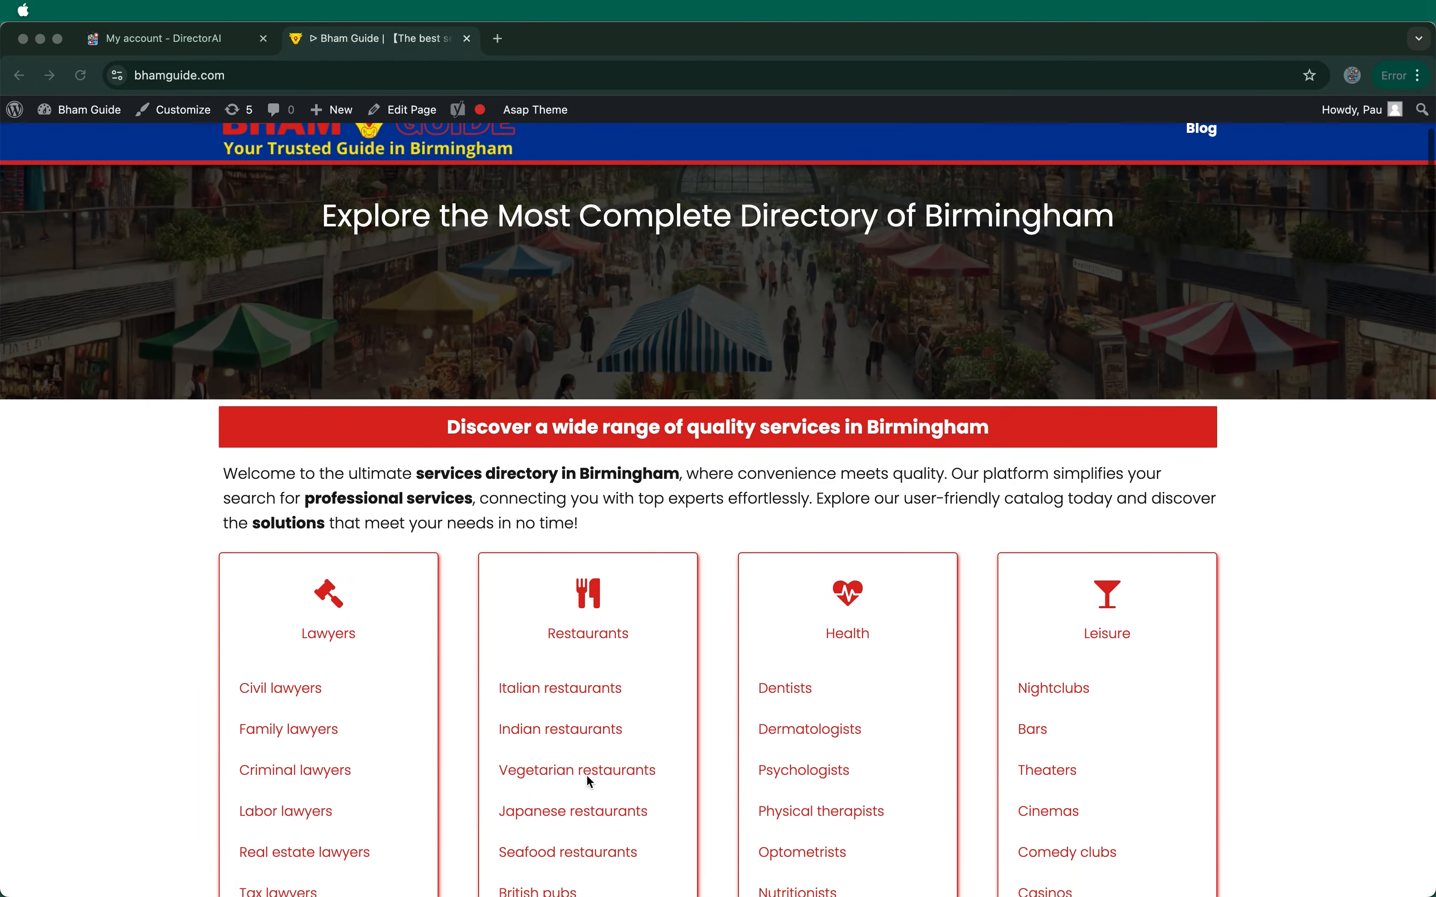
Step: Open the generated Japanese restaurants listing page and scroll through its entries
left_click(580, 815)
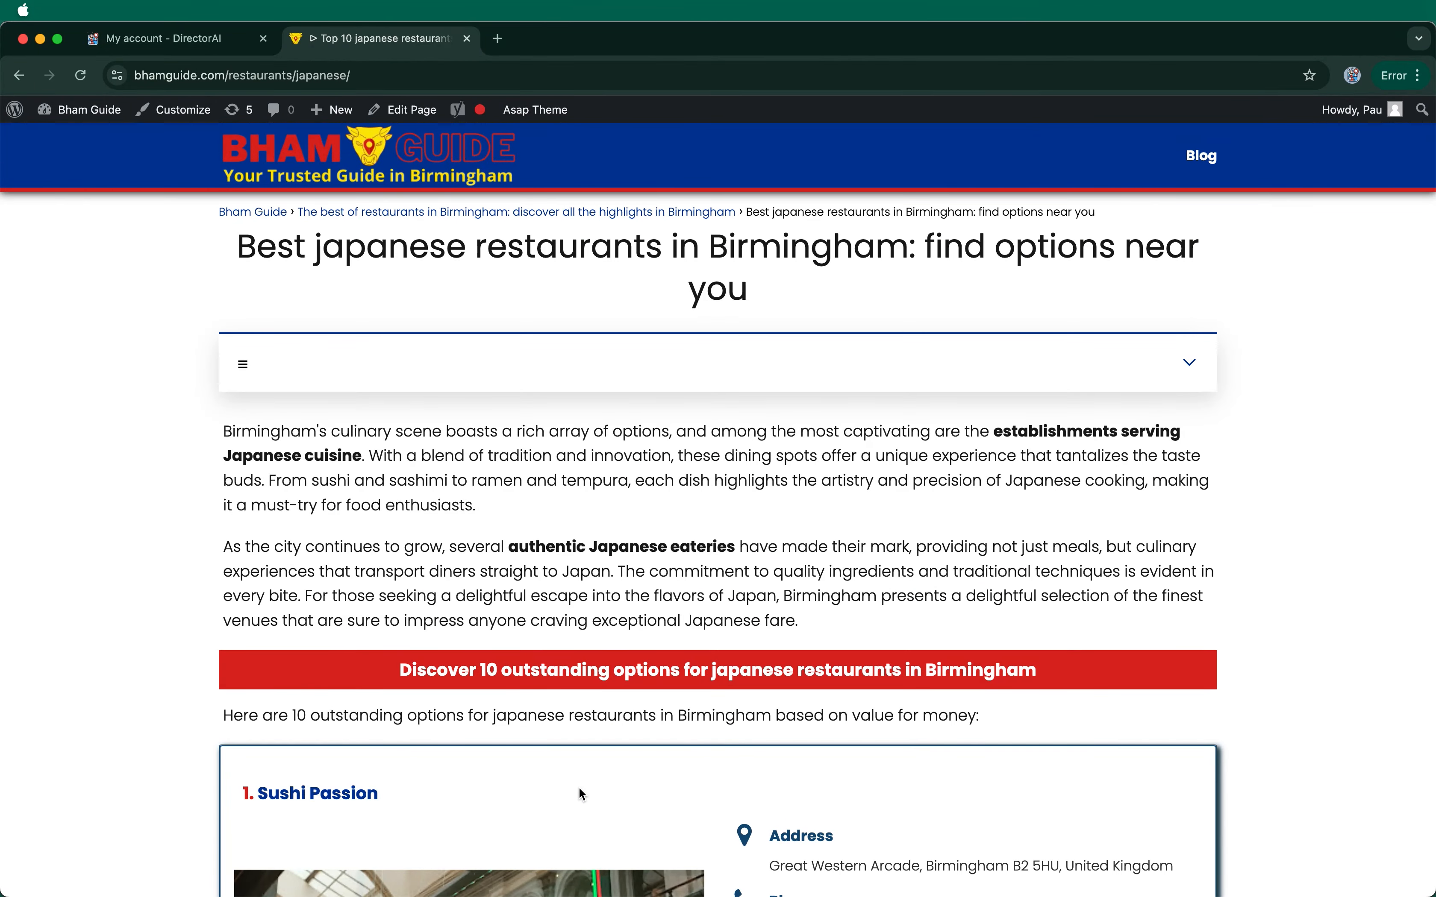
scroll(704, 437, "down", 4)
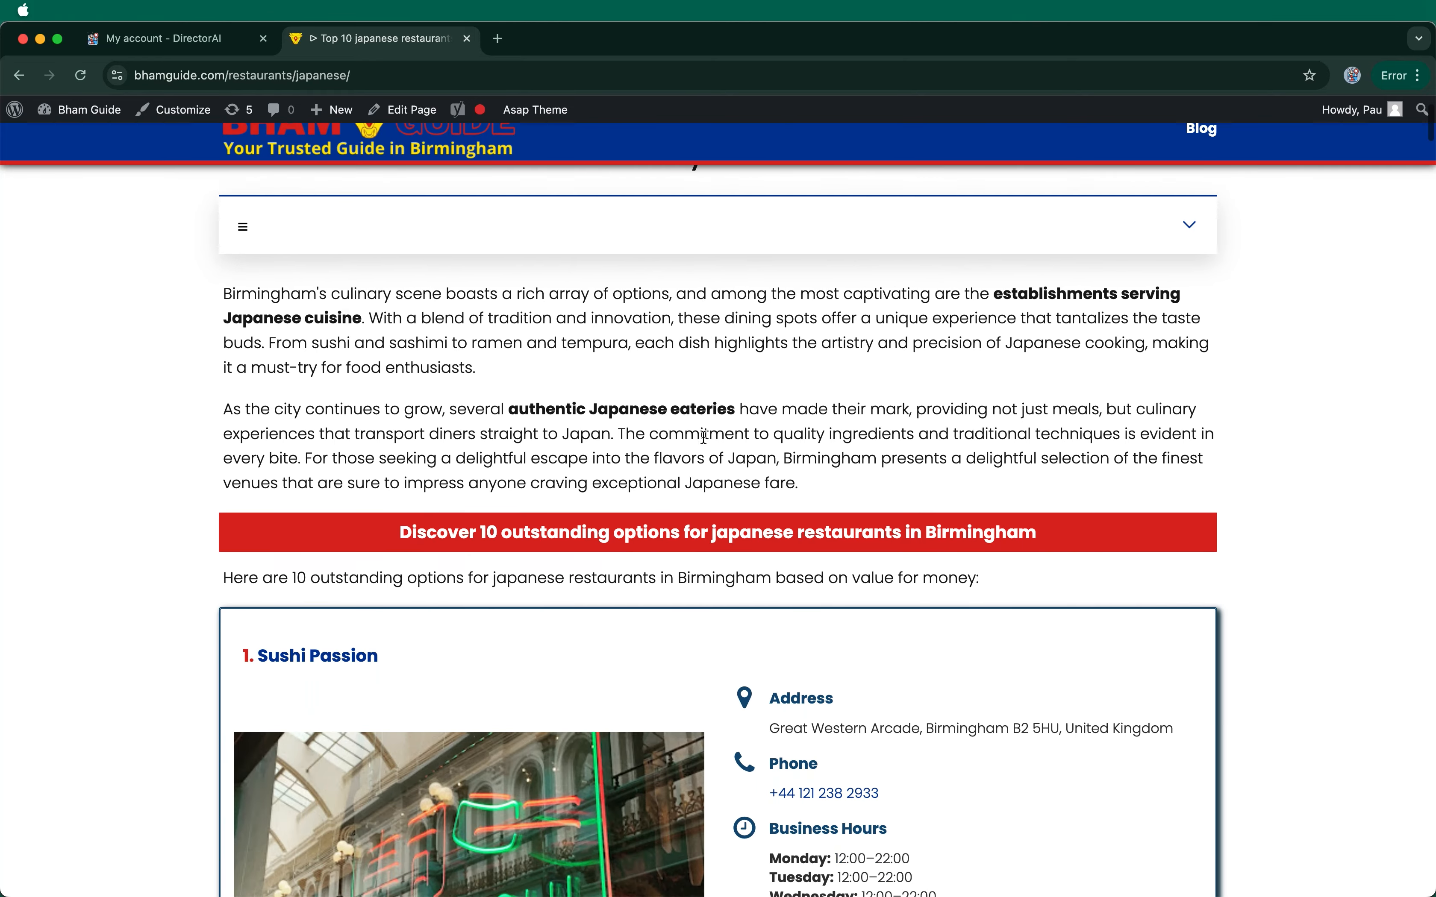
scroll(704, 437, "down", 10)
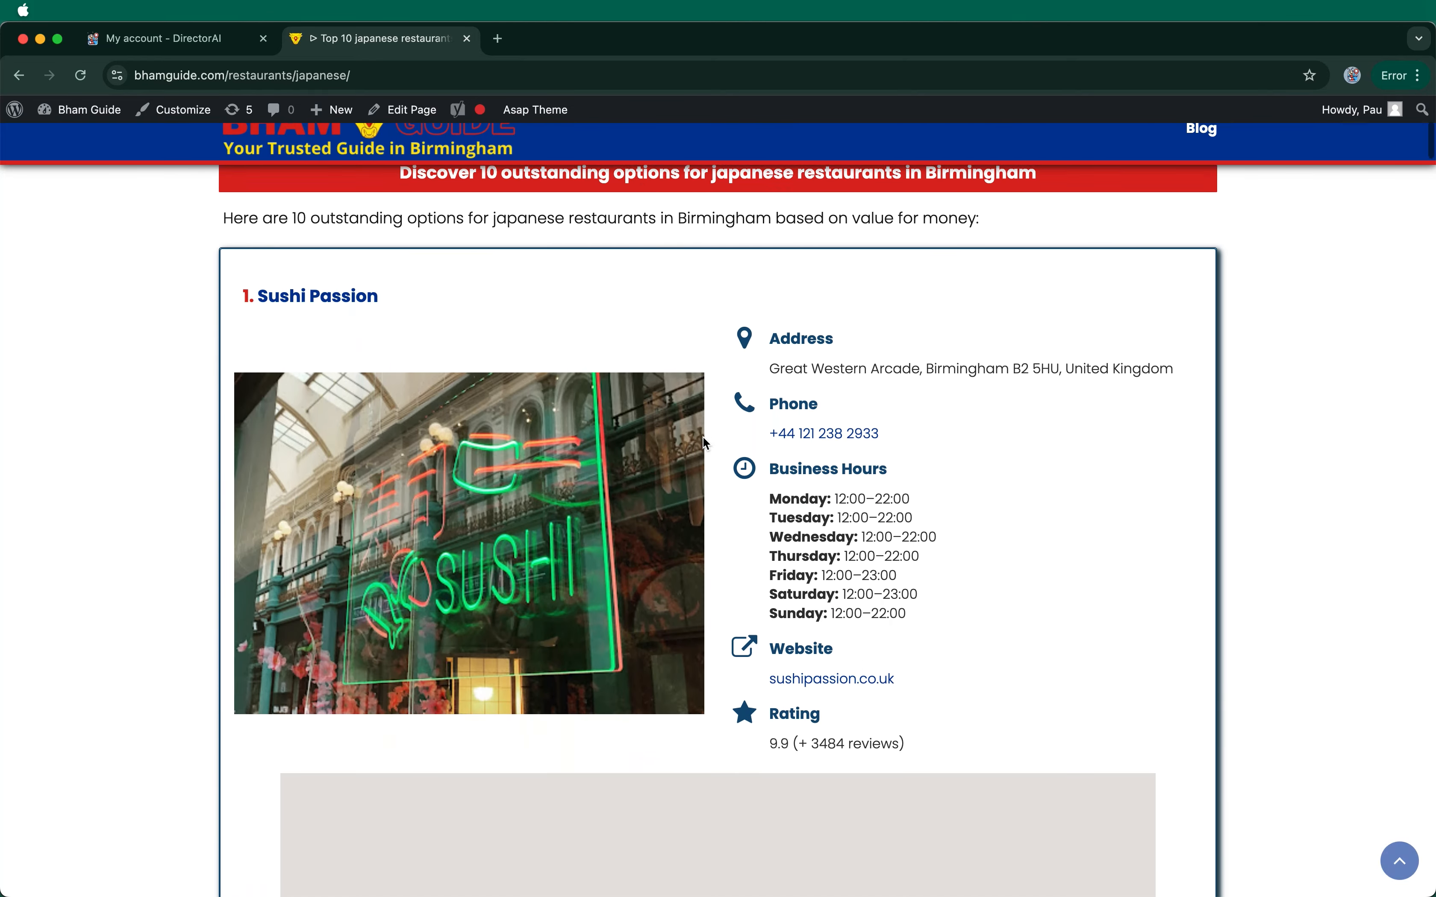
scroll(704, 442, "down", 20)
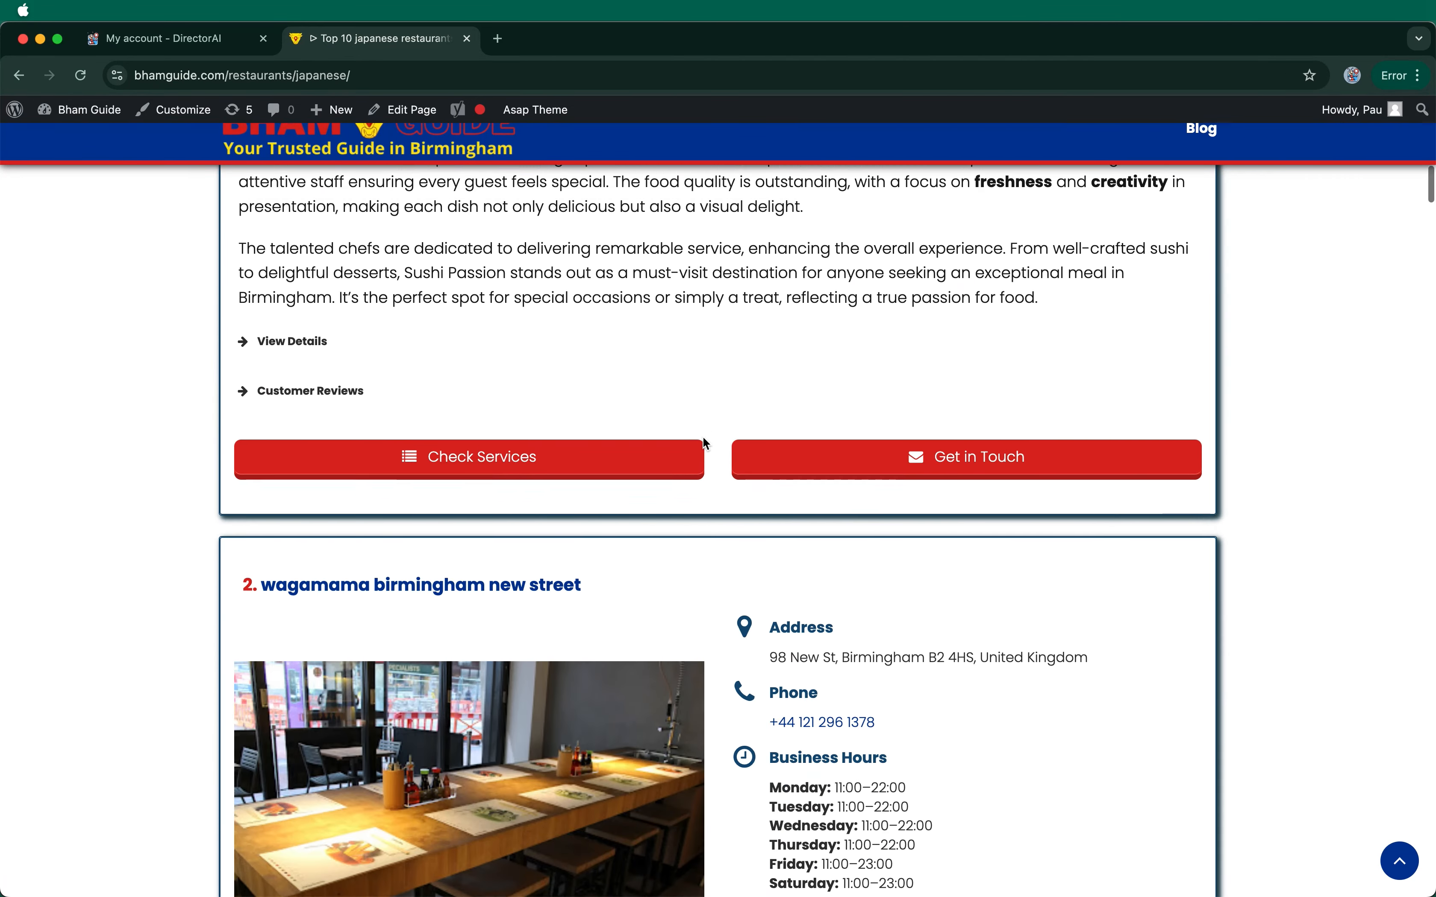
scroll(704, 439, "down", 20)
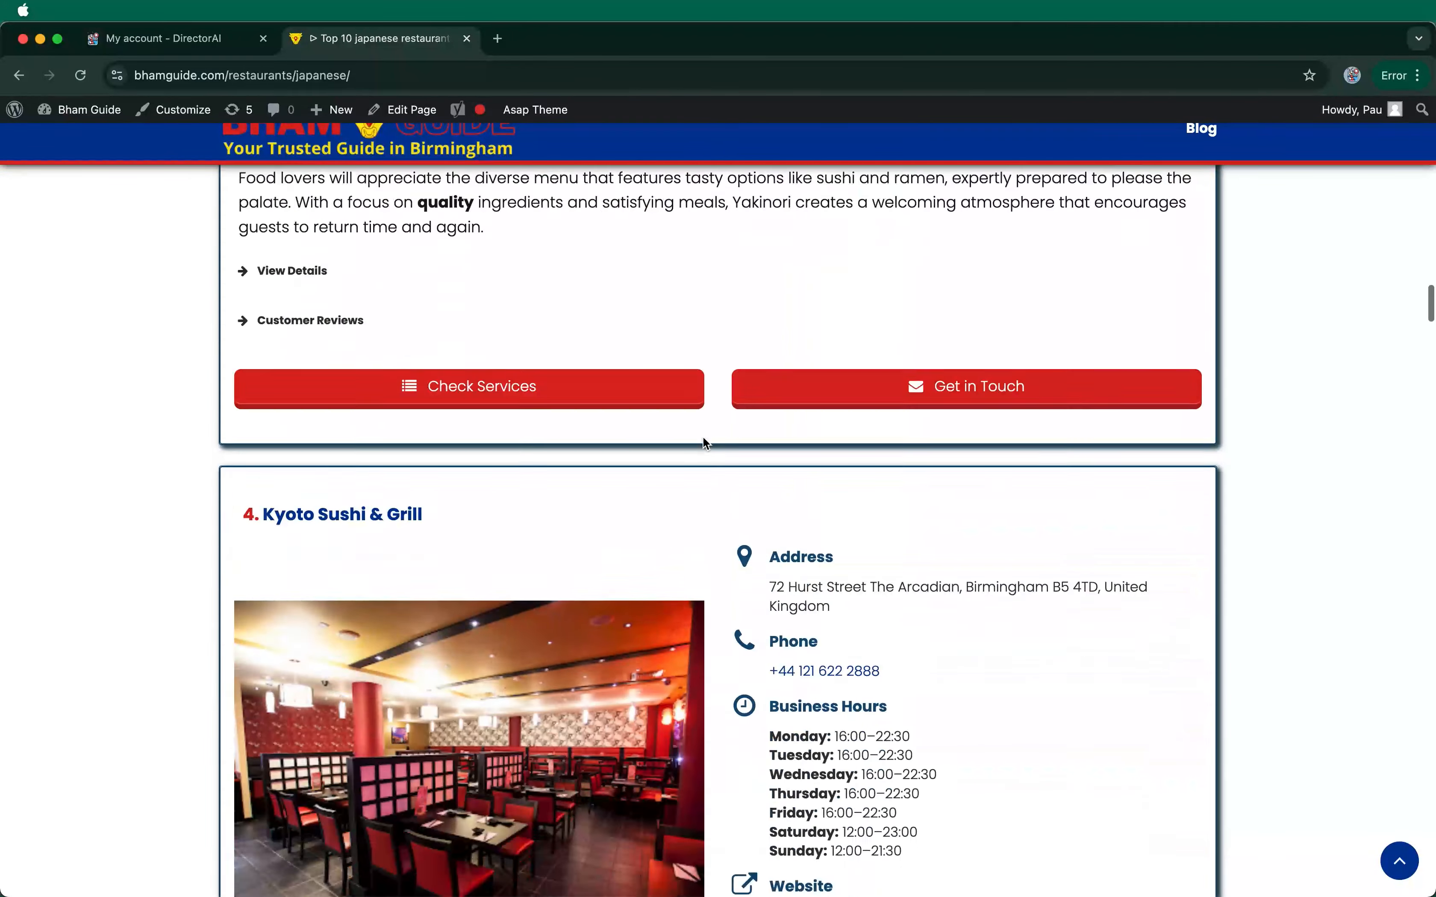
scroll(706, 435, "down", 20)
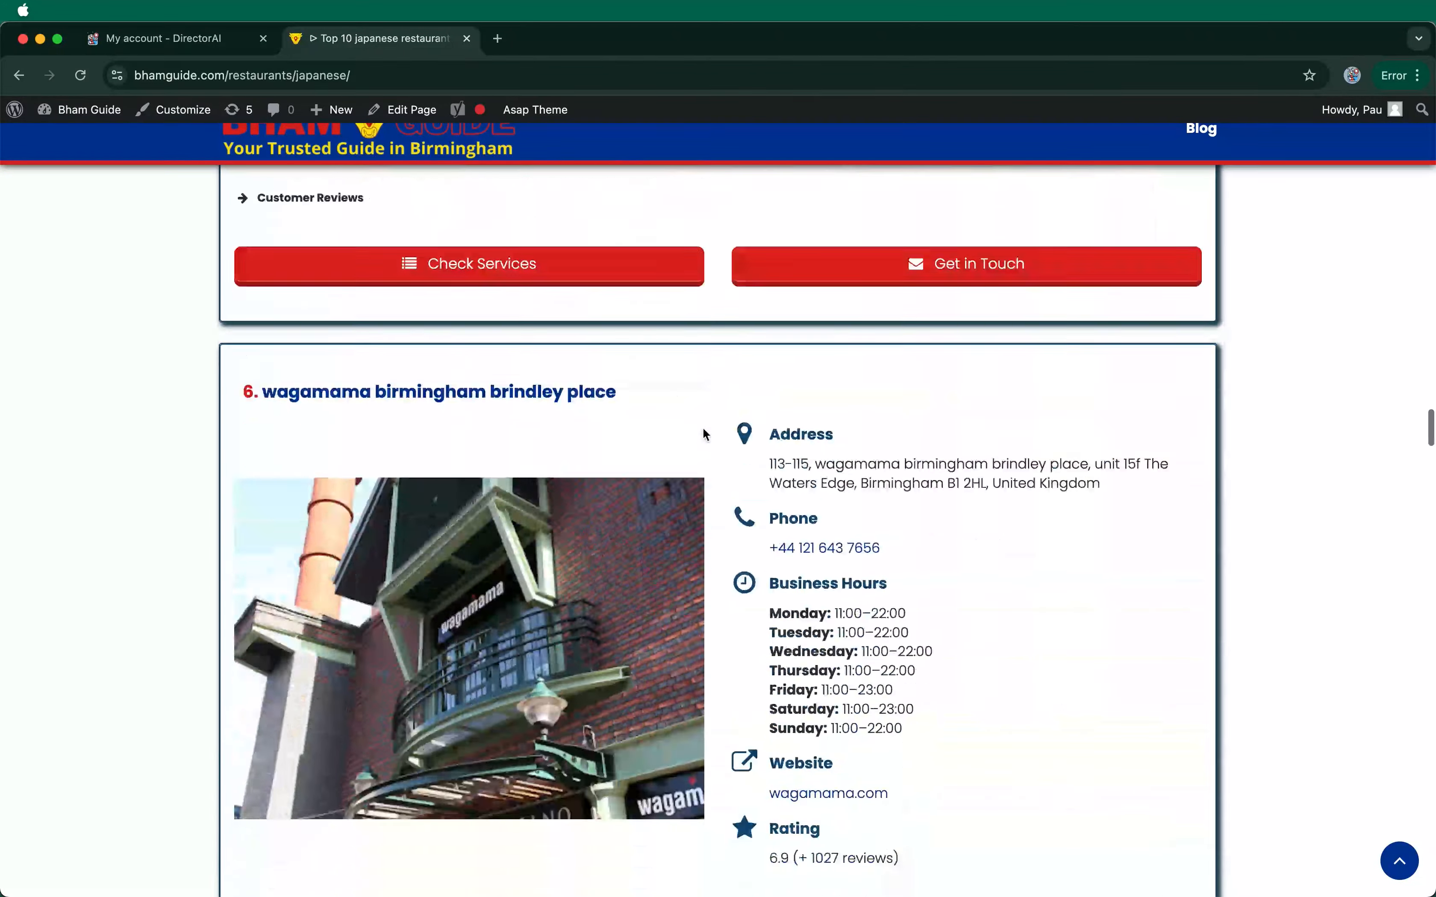
scroll(705, 435, "down", 20)
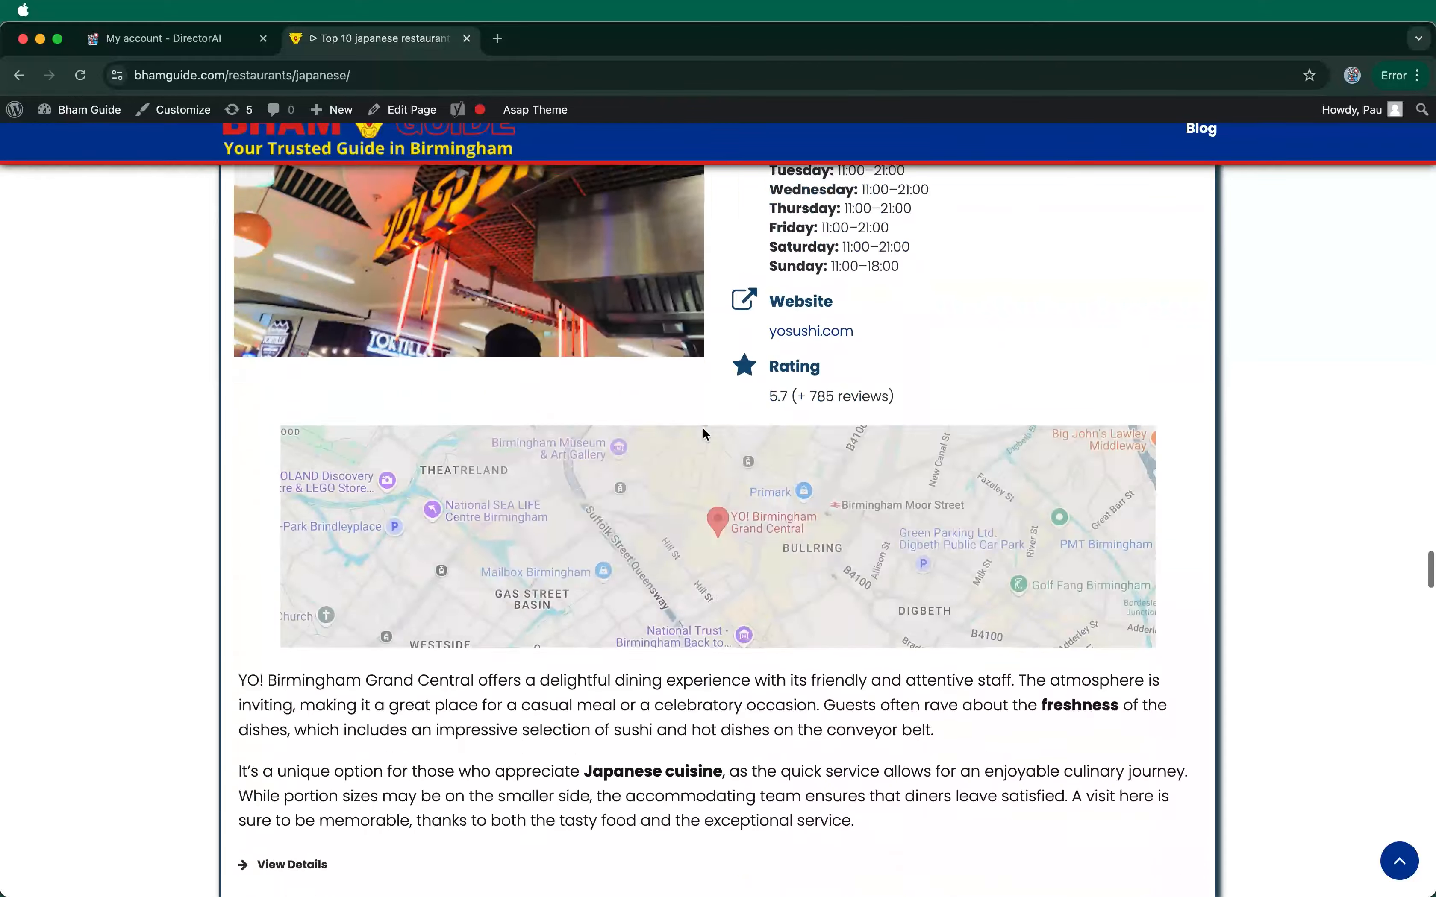
scroll(703, 427, "down", 20)
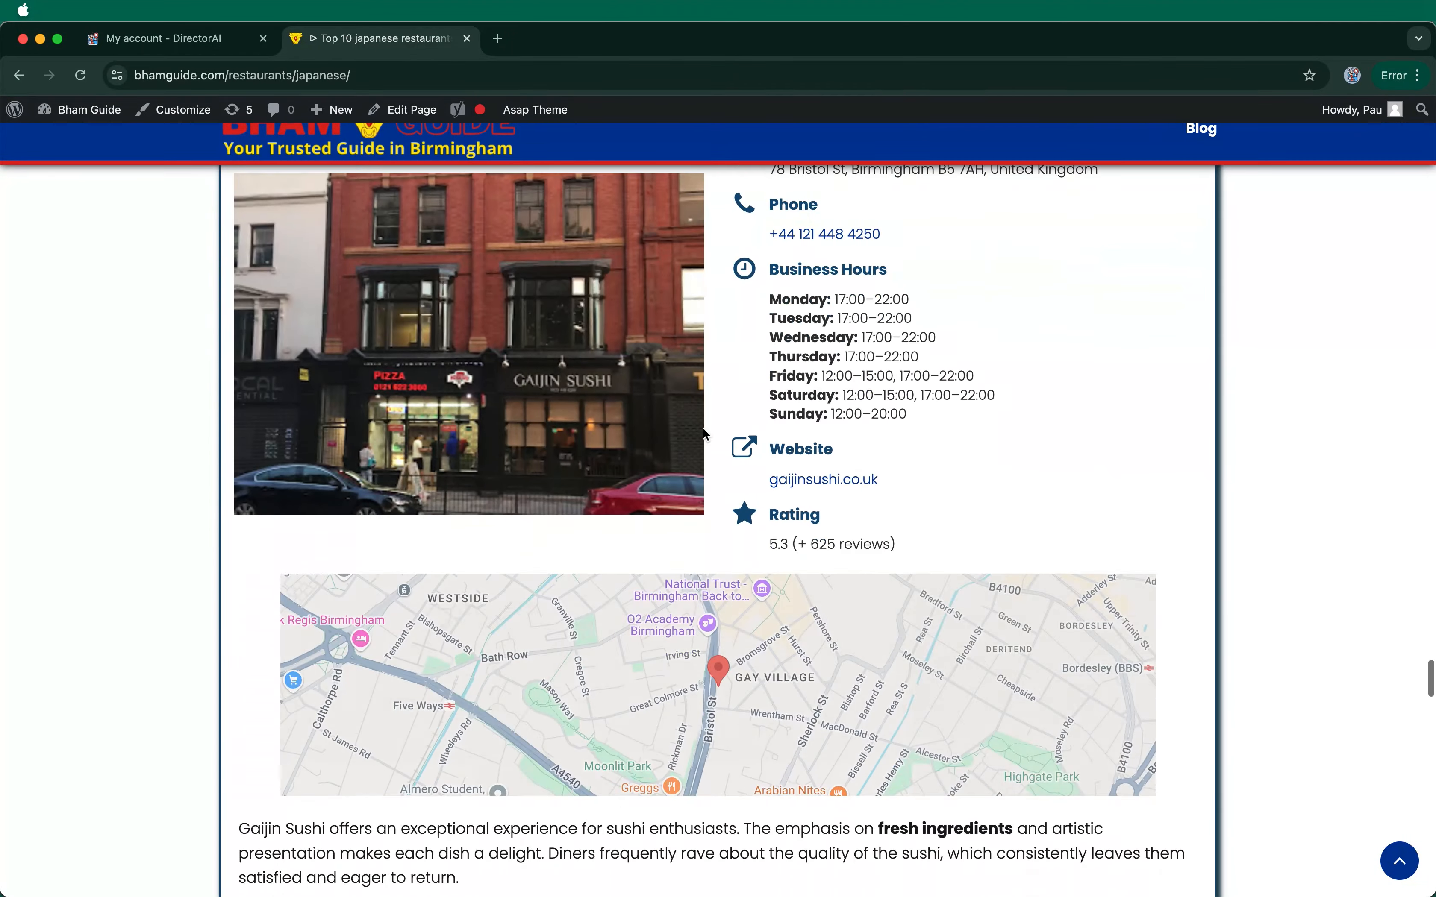
scroll(703, 427, "down", 10)
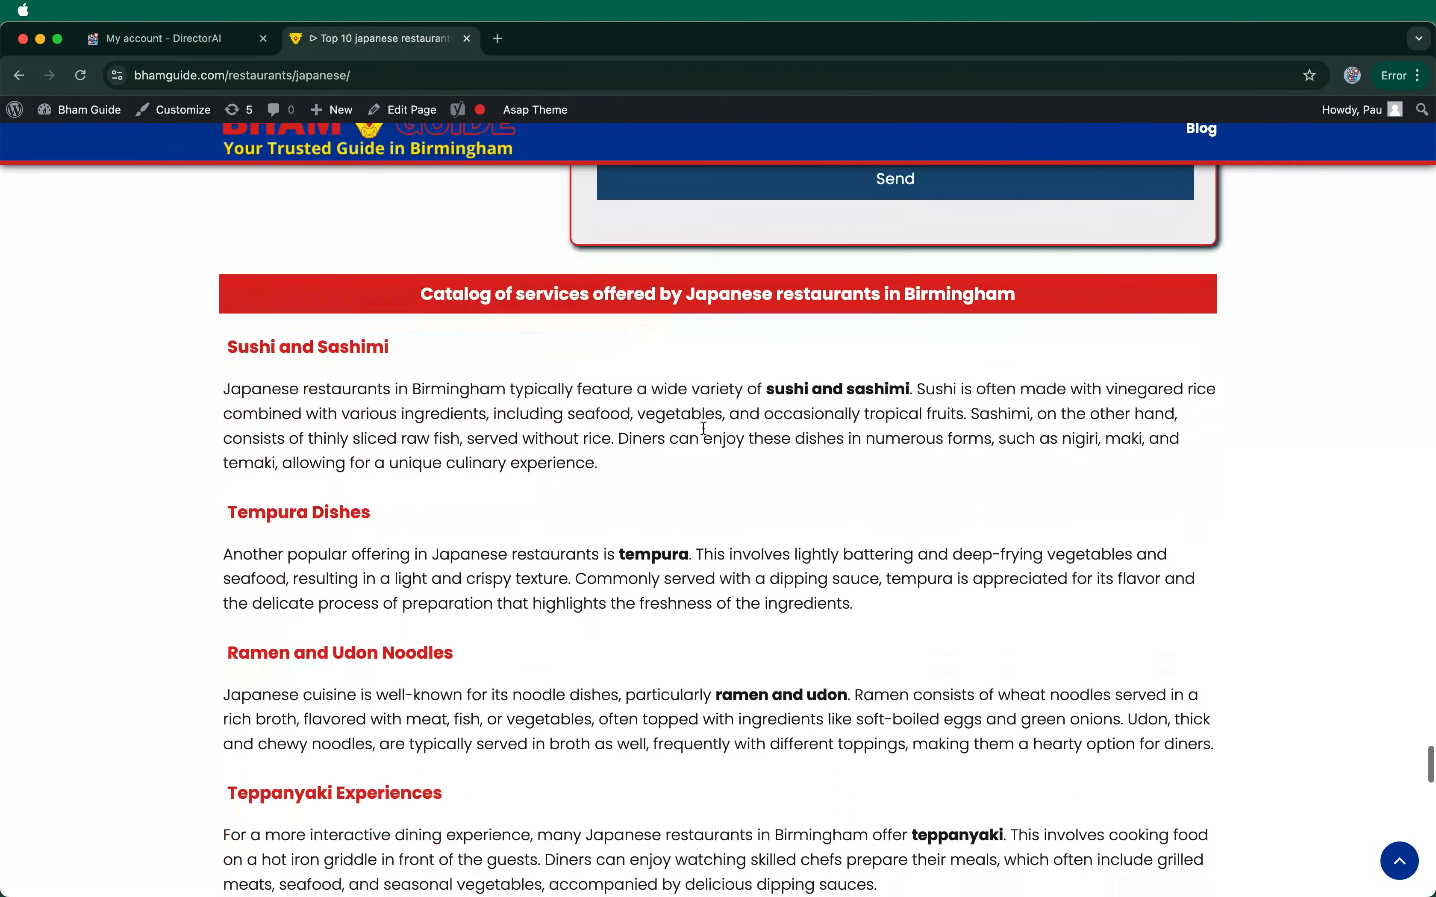
scroll(704, 429, "down", 5)
scroll(704, 433, "down", 8)
scroll(705, 428, "down", 6)
scroll(704, 428, "down", 8)
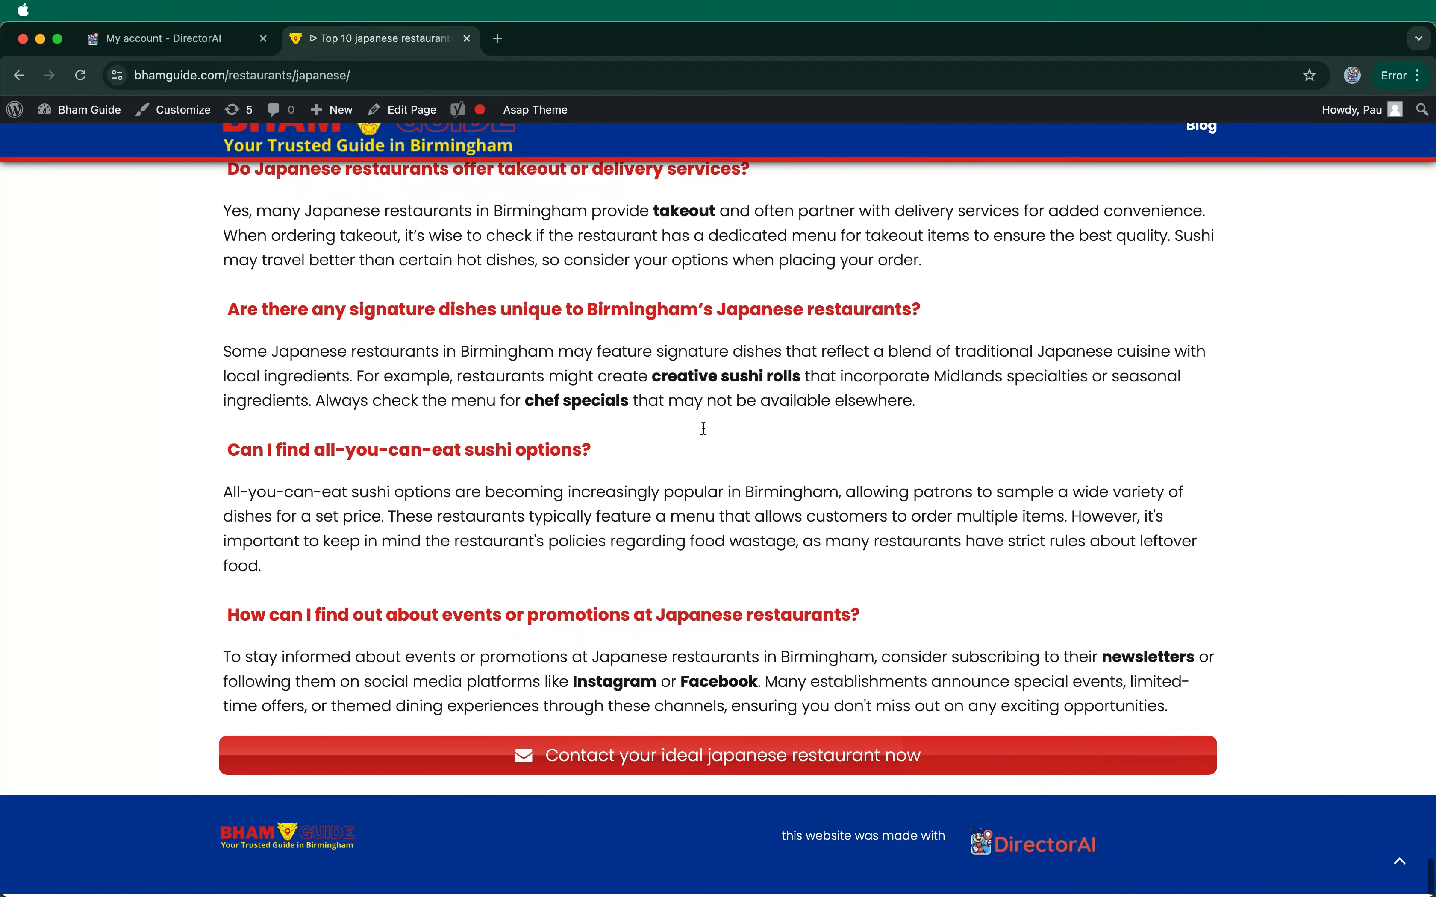
scroll(704, 428, "up", 20)
scroll(702, 427, "up", 20)
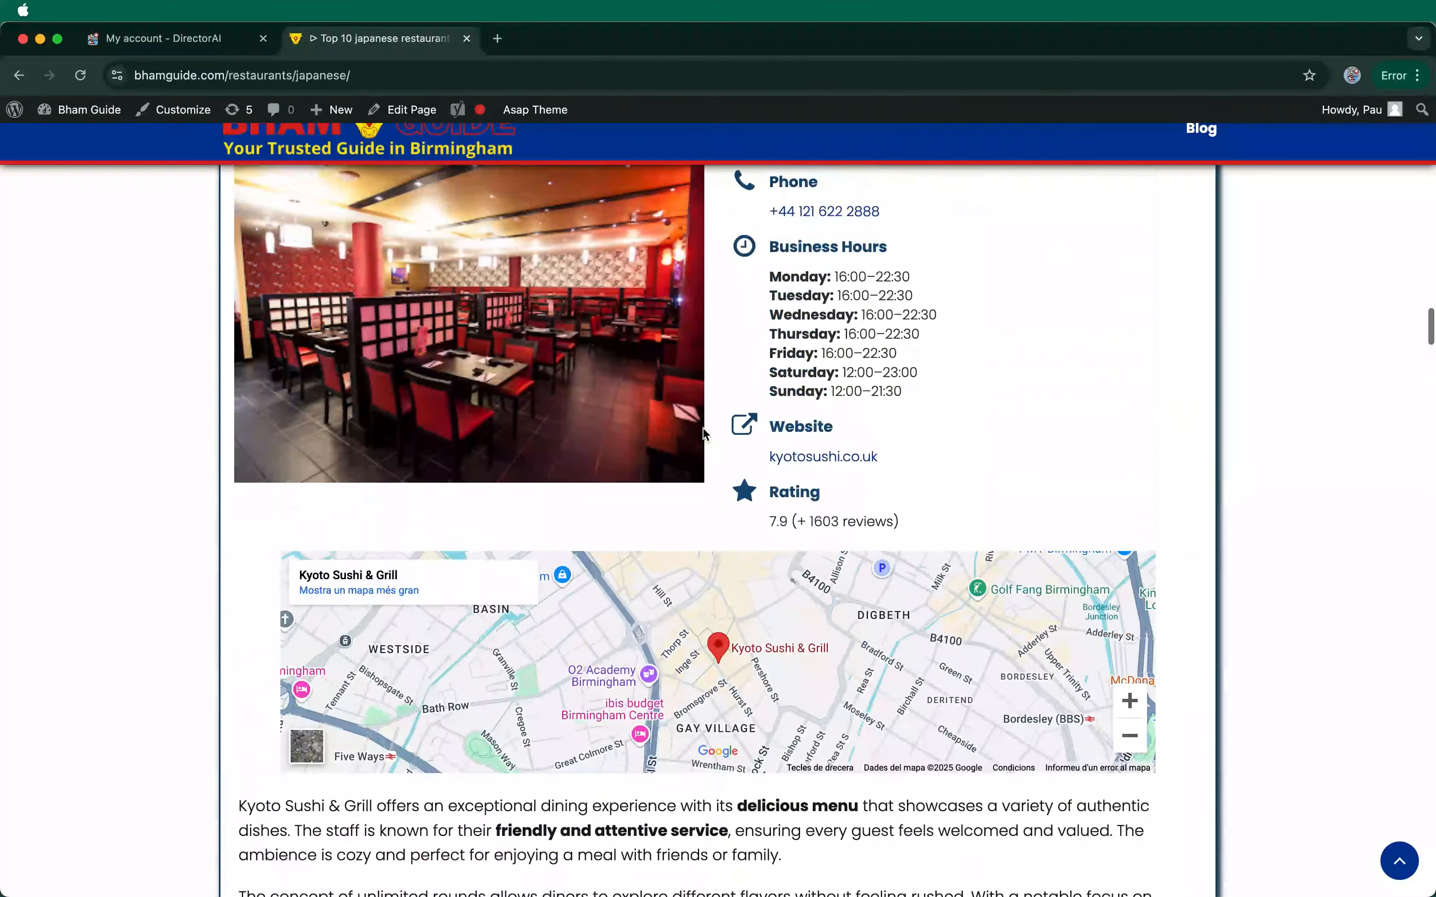
scroll(702, 427, "up", 20)
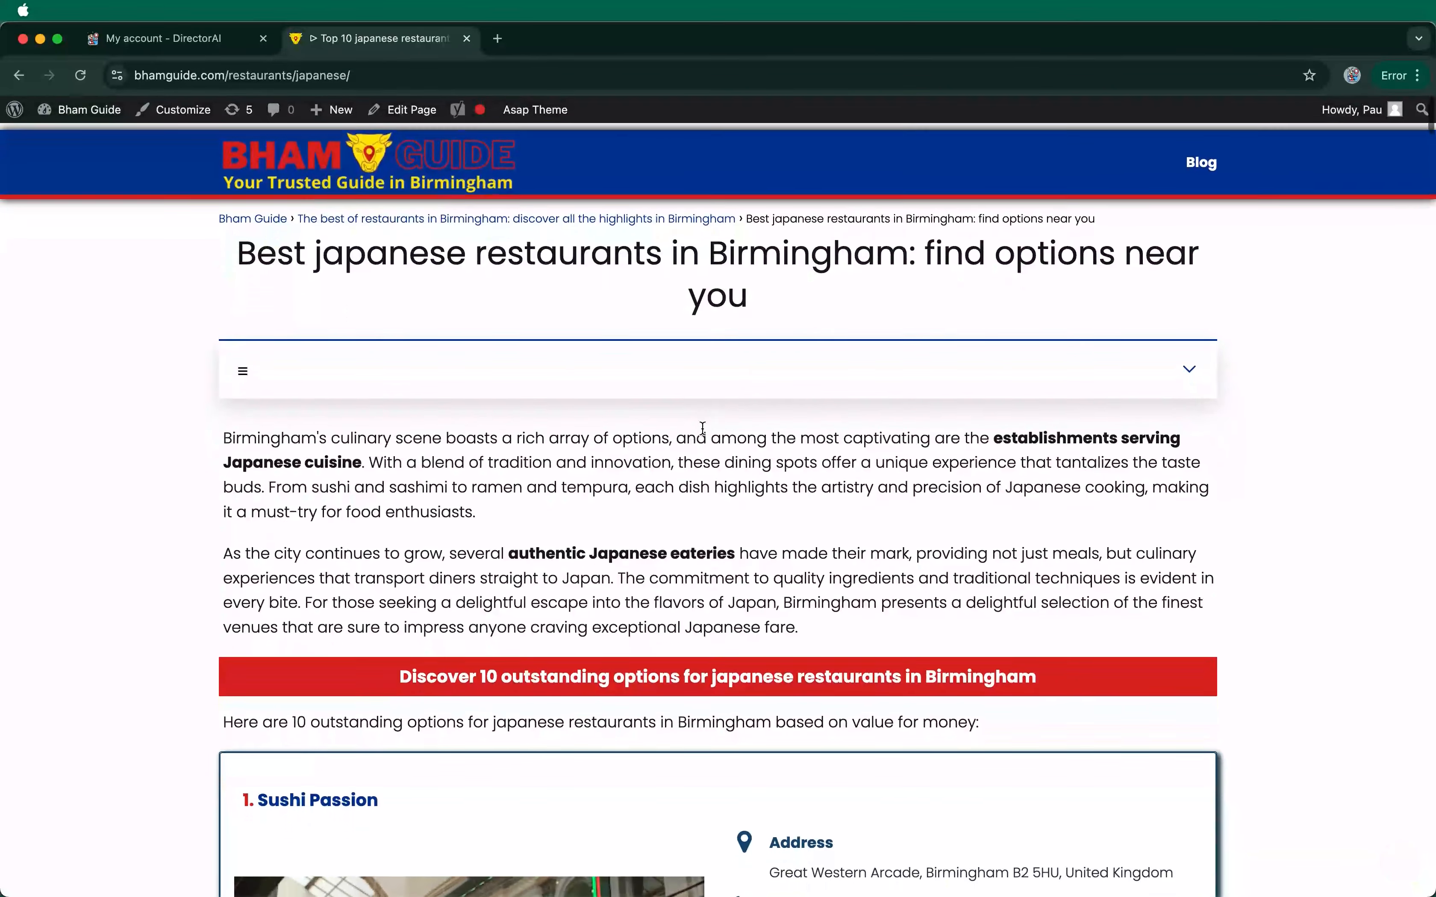
Step: Return to the Bham Guide homepage via the header logo and scroll to its service categories
left_click(410, 181)
scroll(637, 560, "down", 3)
scroll(637, 560, "down", 5)
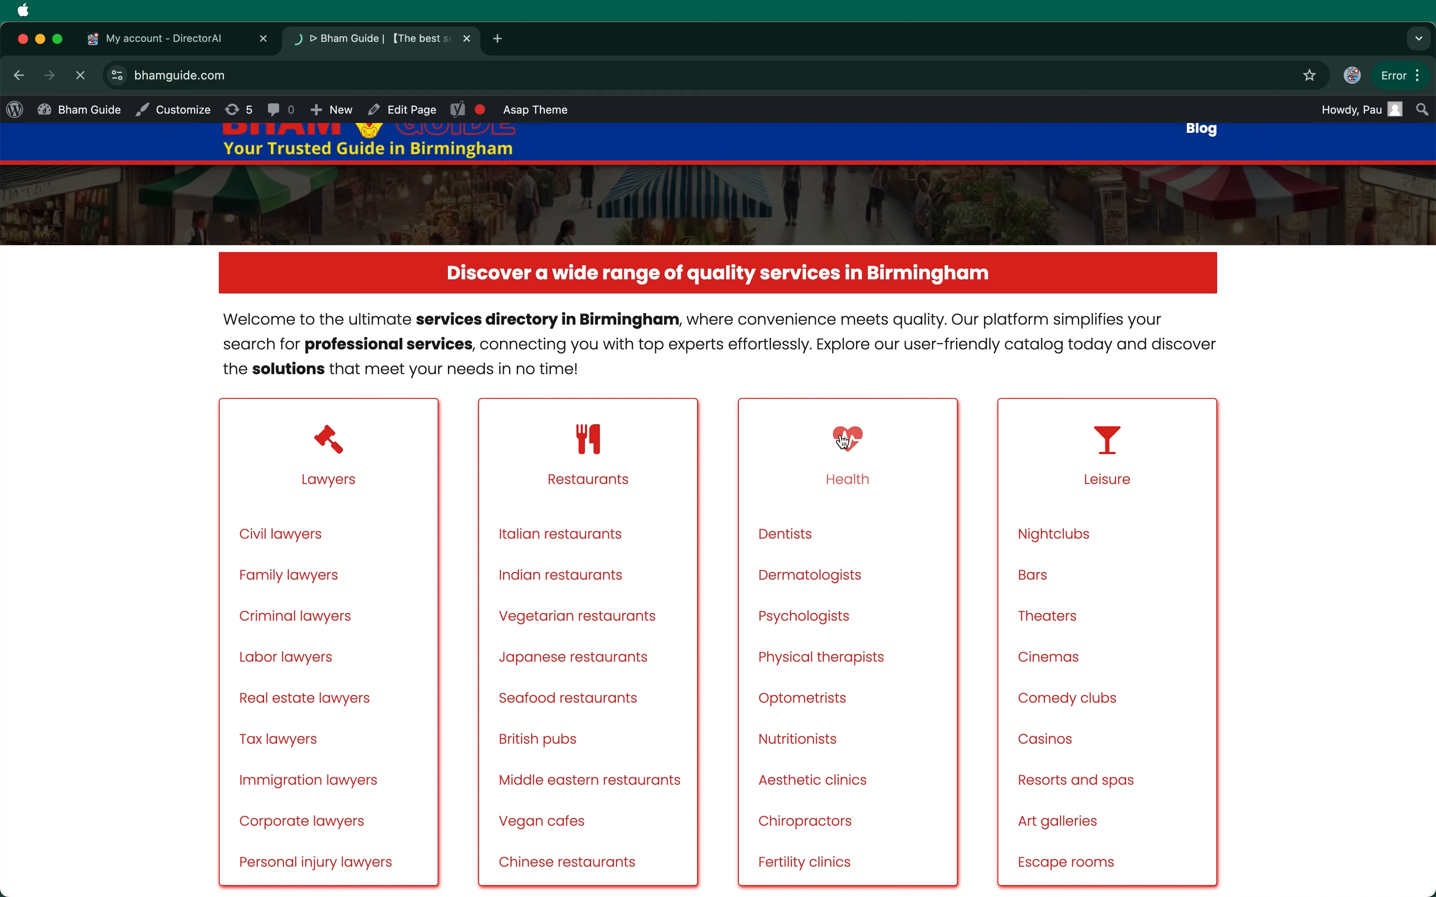
left_click(846, 442)
scroll(645, 521, "down", 5)
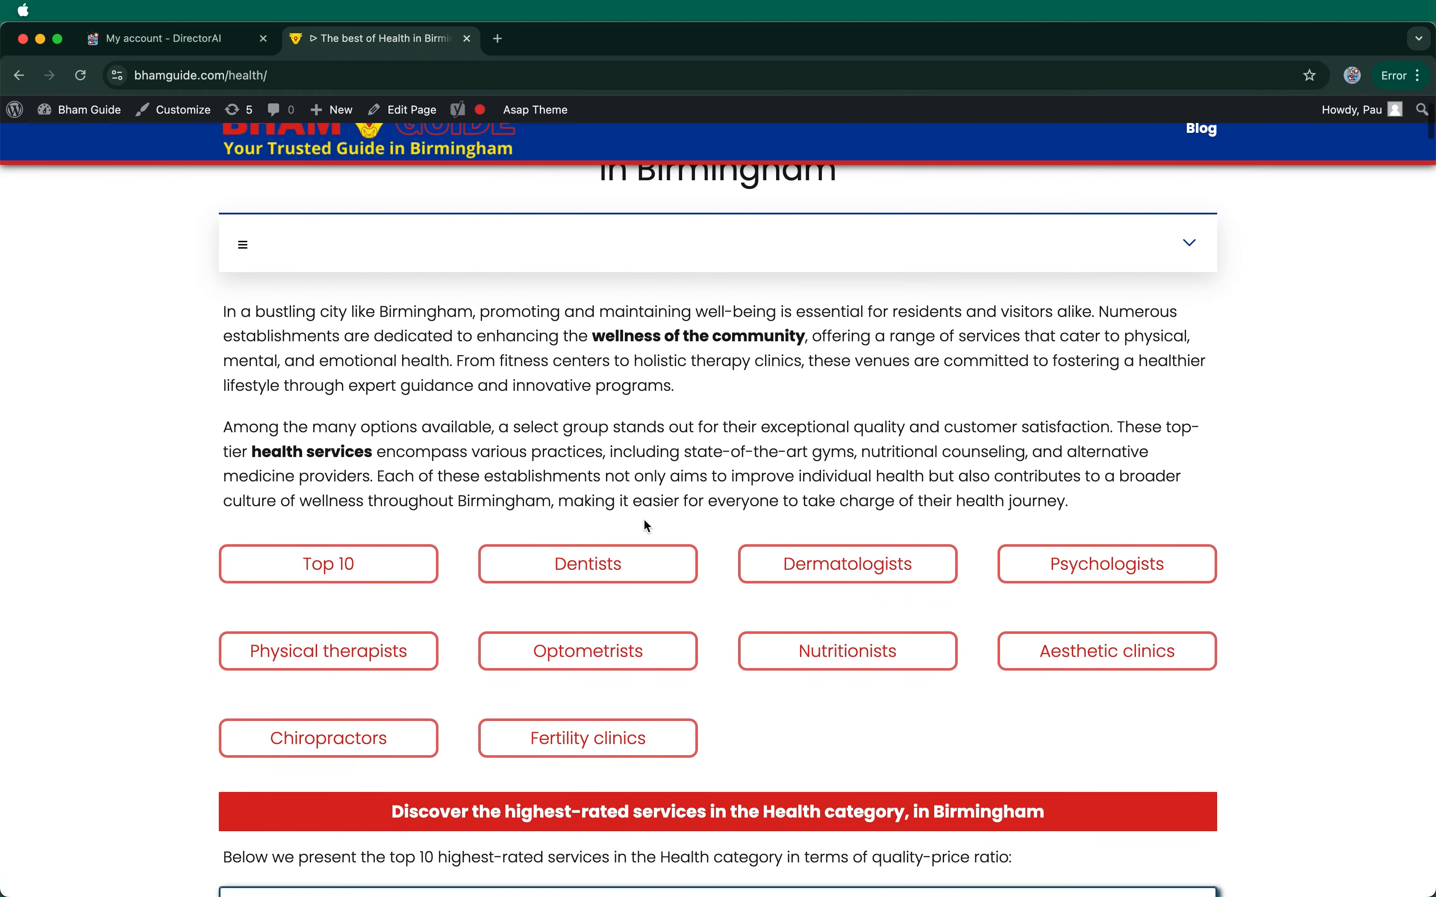
scroll(646, 527, "down", 2)
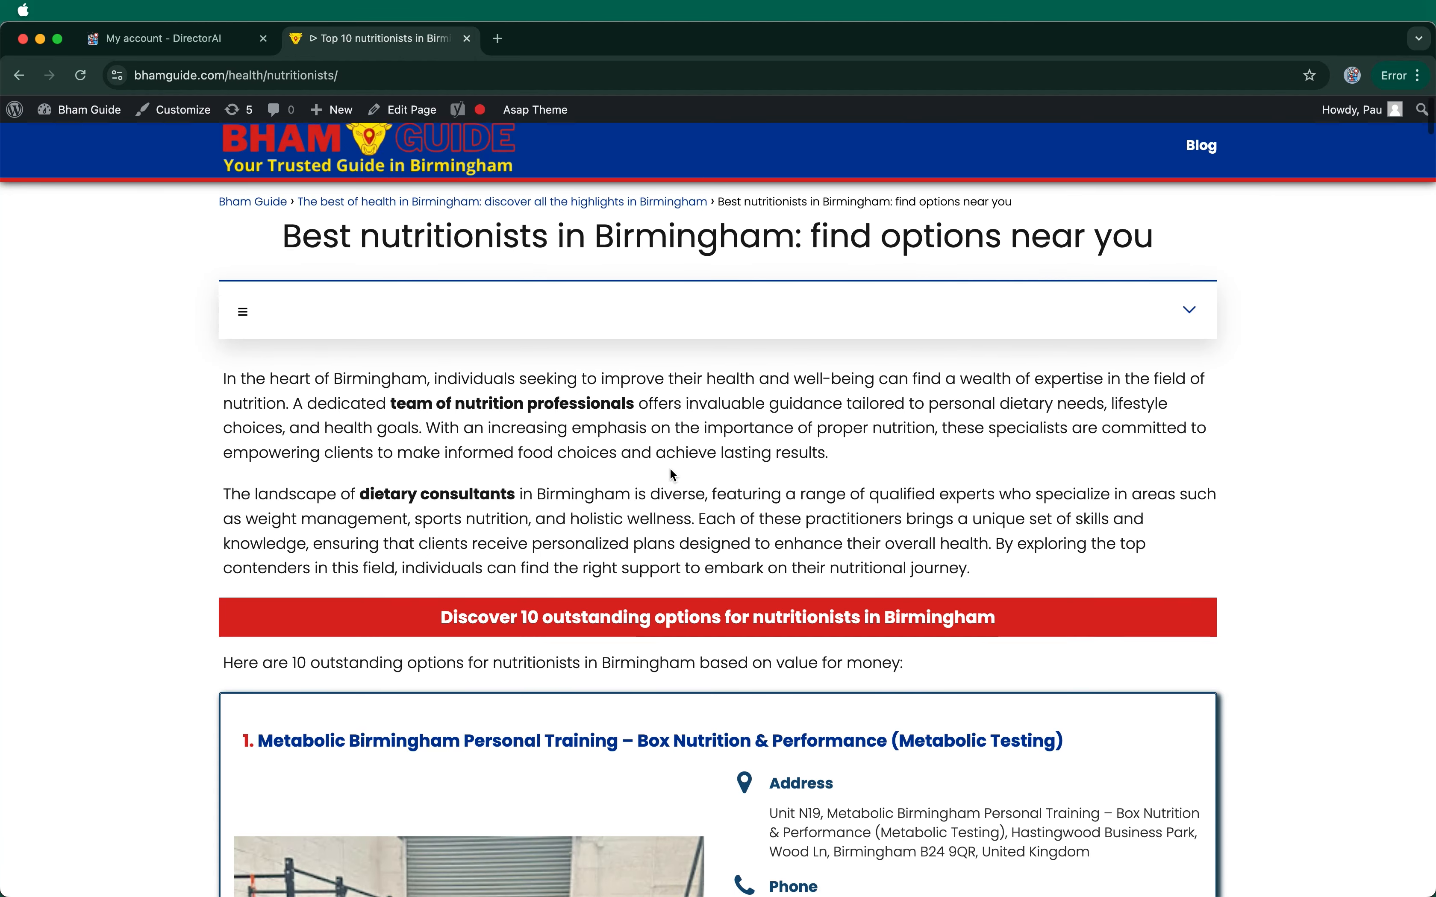
scroll(672, 472, "down", 4)
scroll(669, 468, "down", 15)
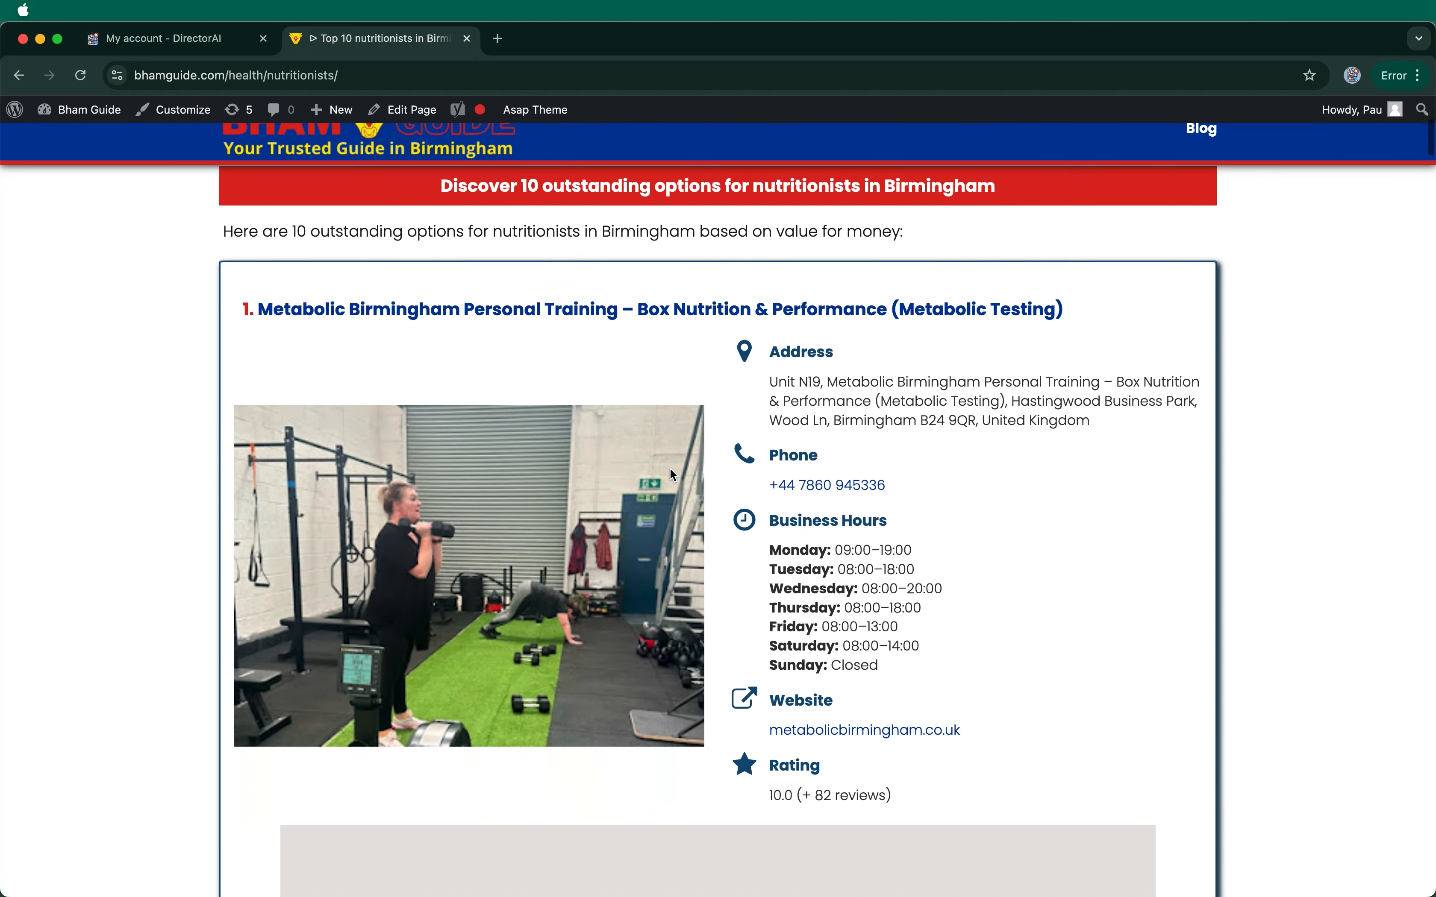
scroll(671, 469, "down", 8)
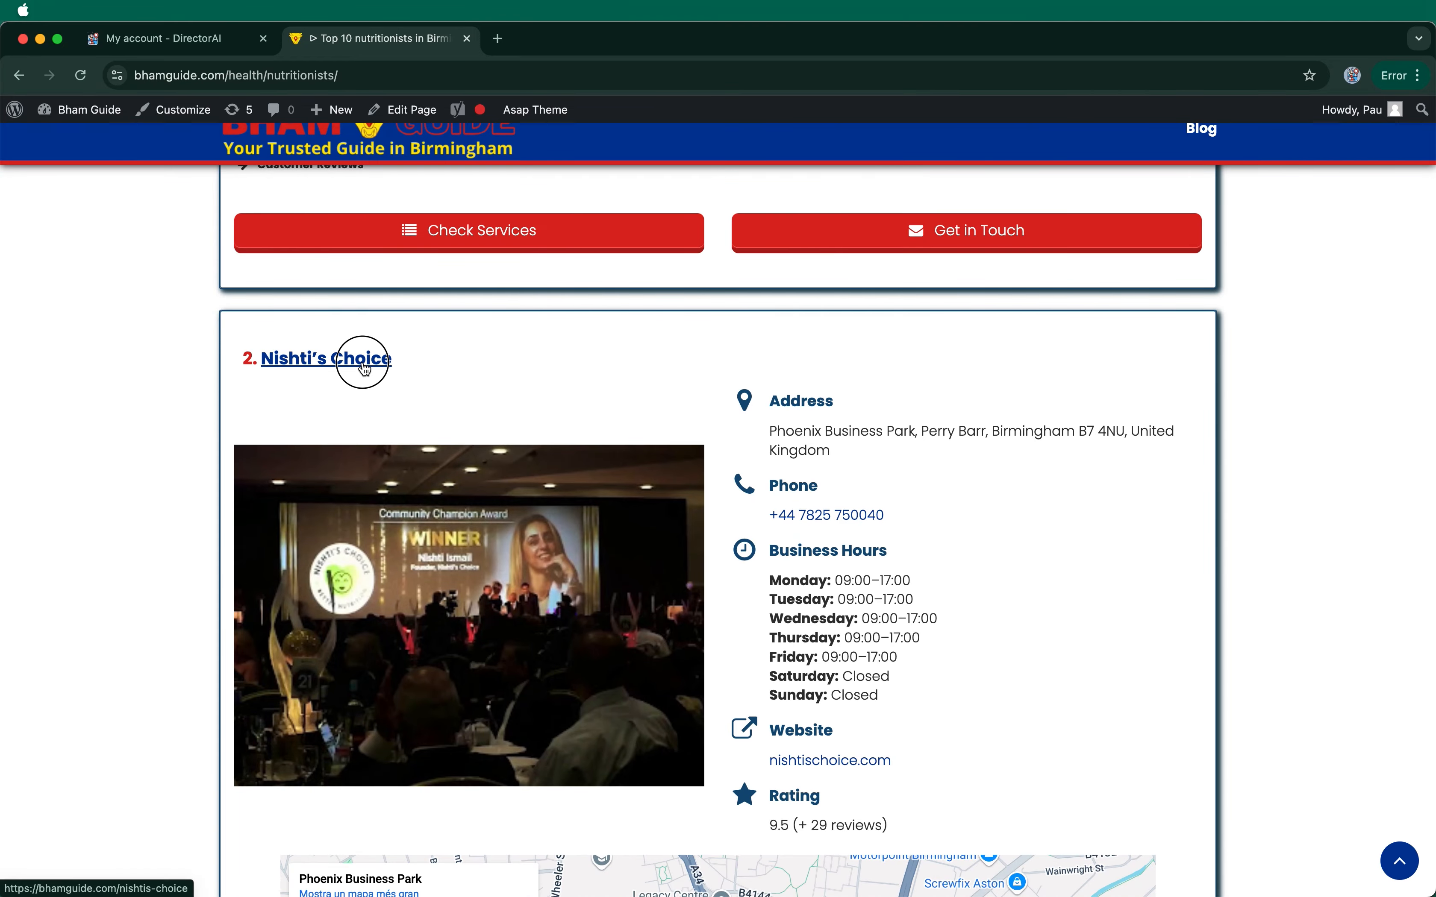
left_click(365, 369)
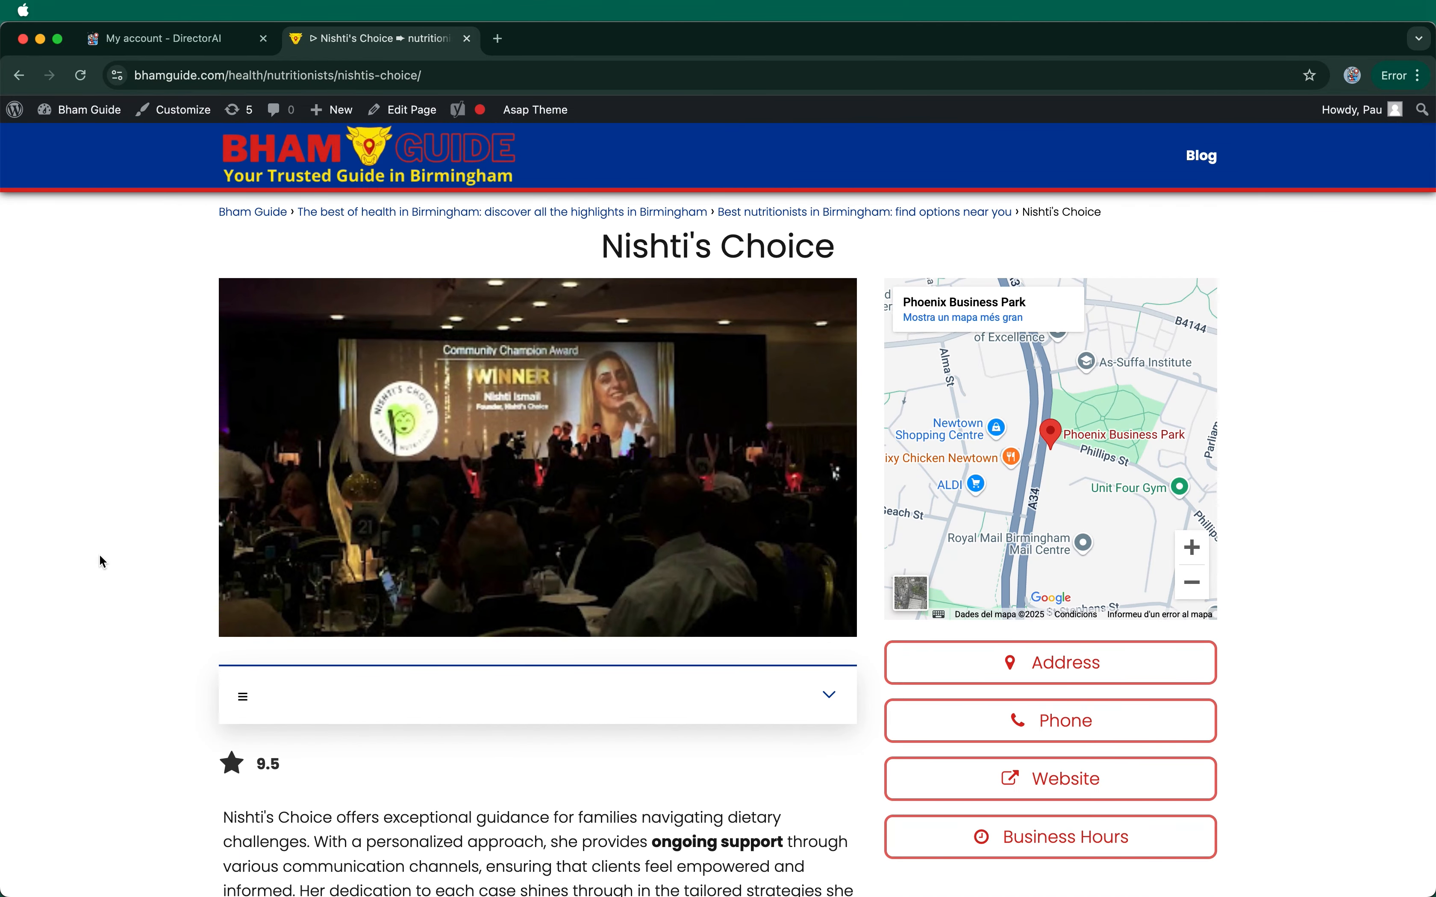
scroll(99, 558, "down", 4)
scroll(99, 557, "down", 5)
scroll(100, 556, "down", 5)
scroll(102, 561, "down", 7)
scroll(102, 561, "down", 15)
scroll(100, 556, "down", 9)
scroll(99, 556, "down", 3)
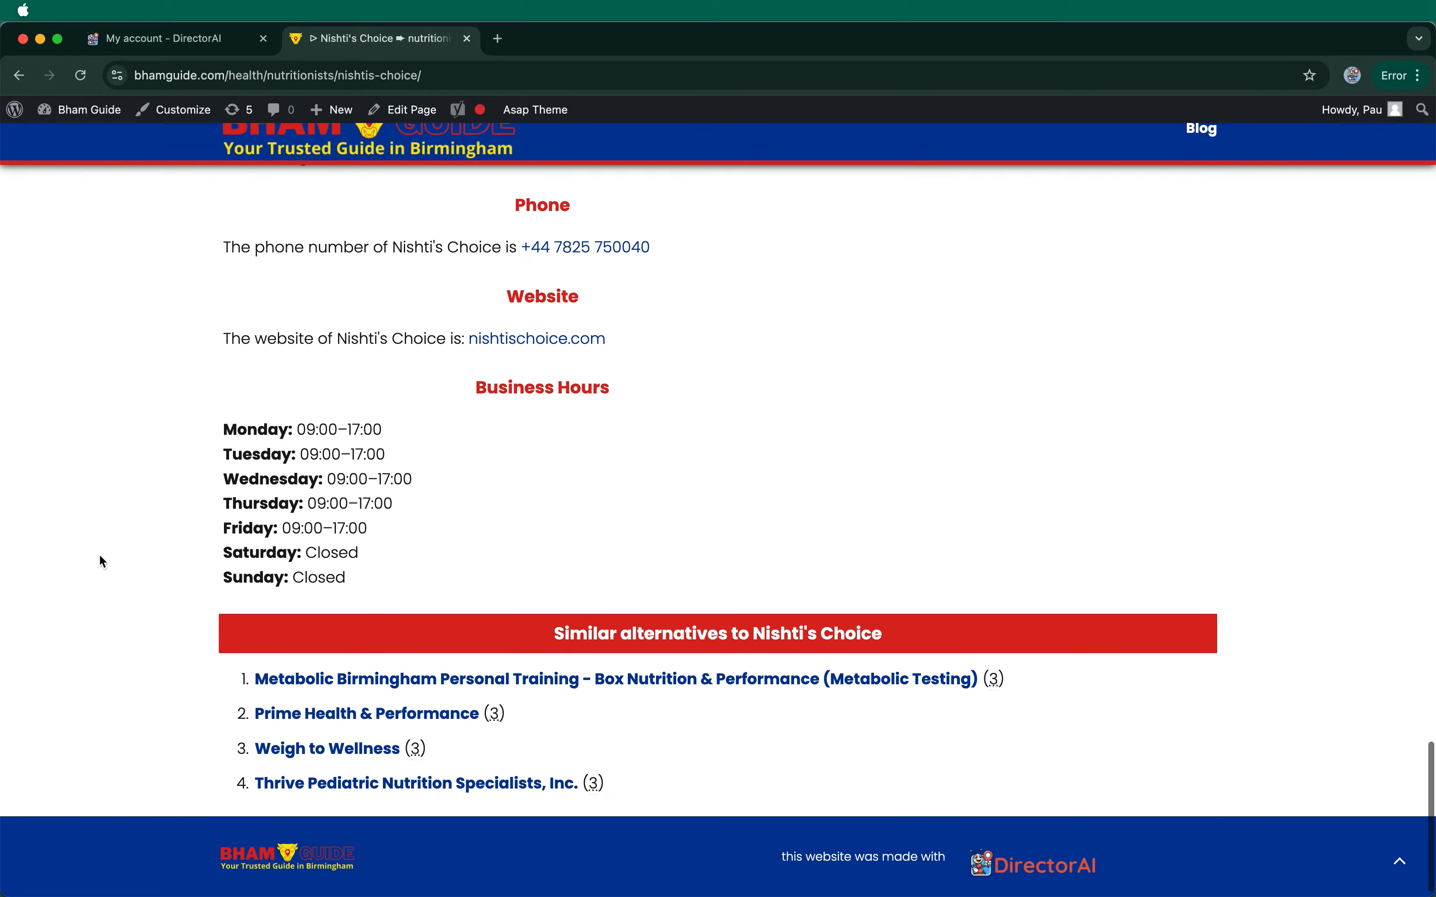
scroll(98, 554, "up", 20)
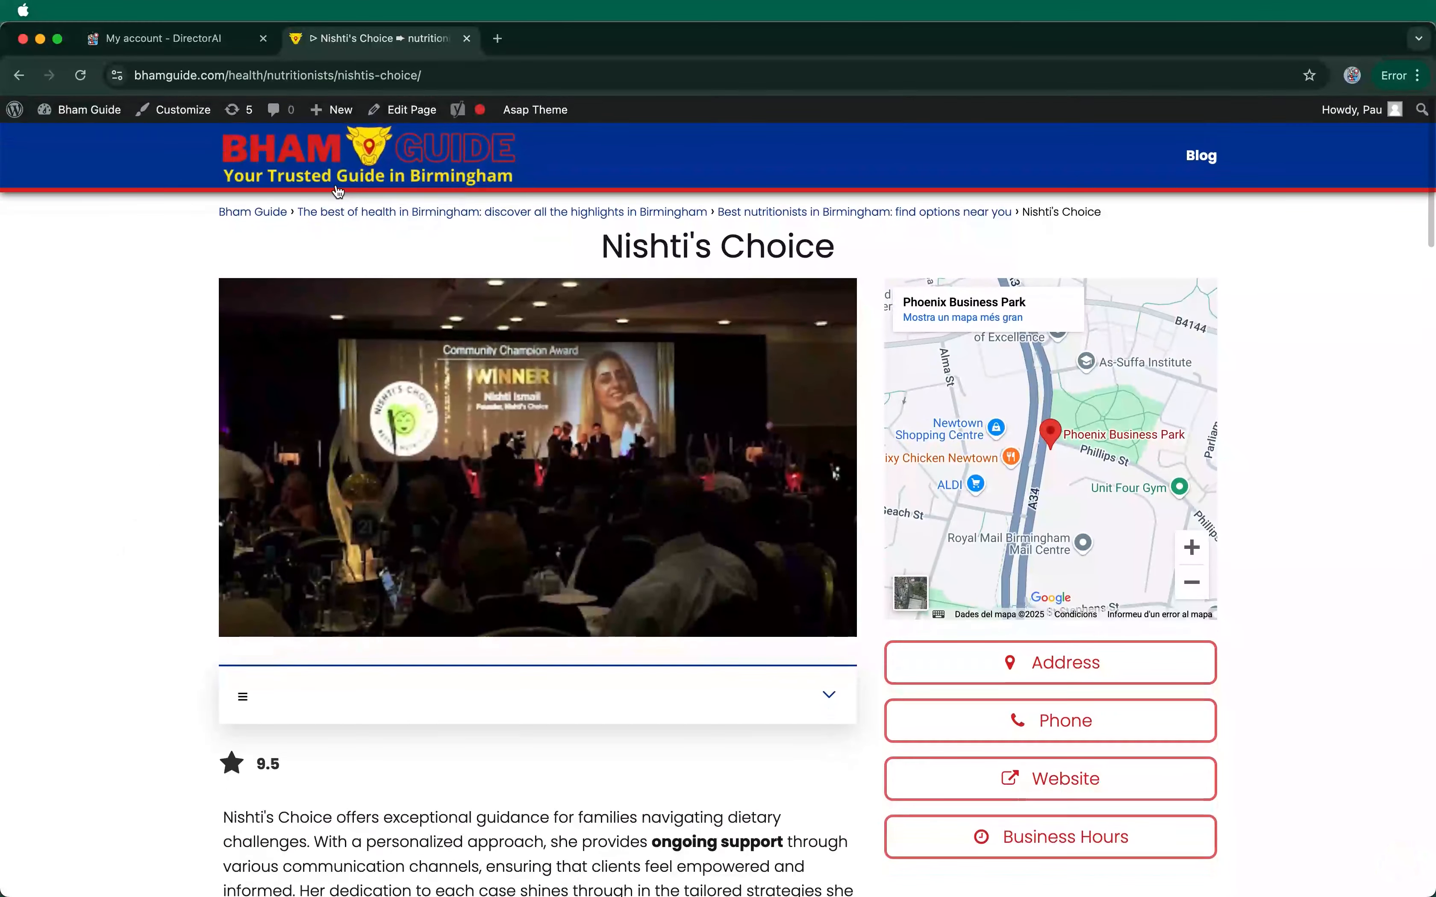
left_click(343, 178)
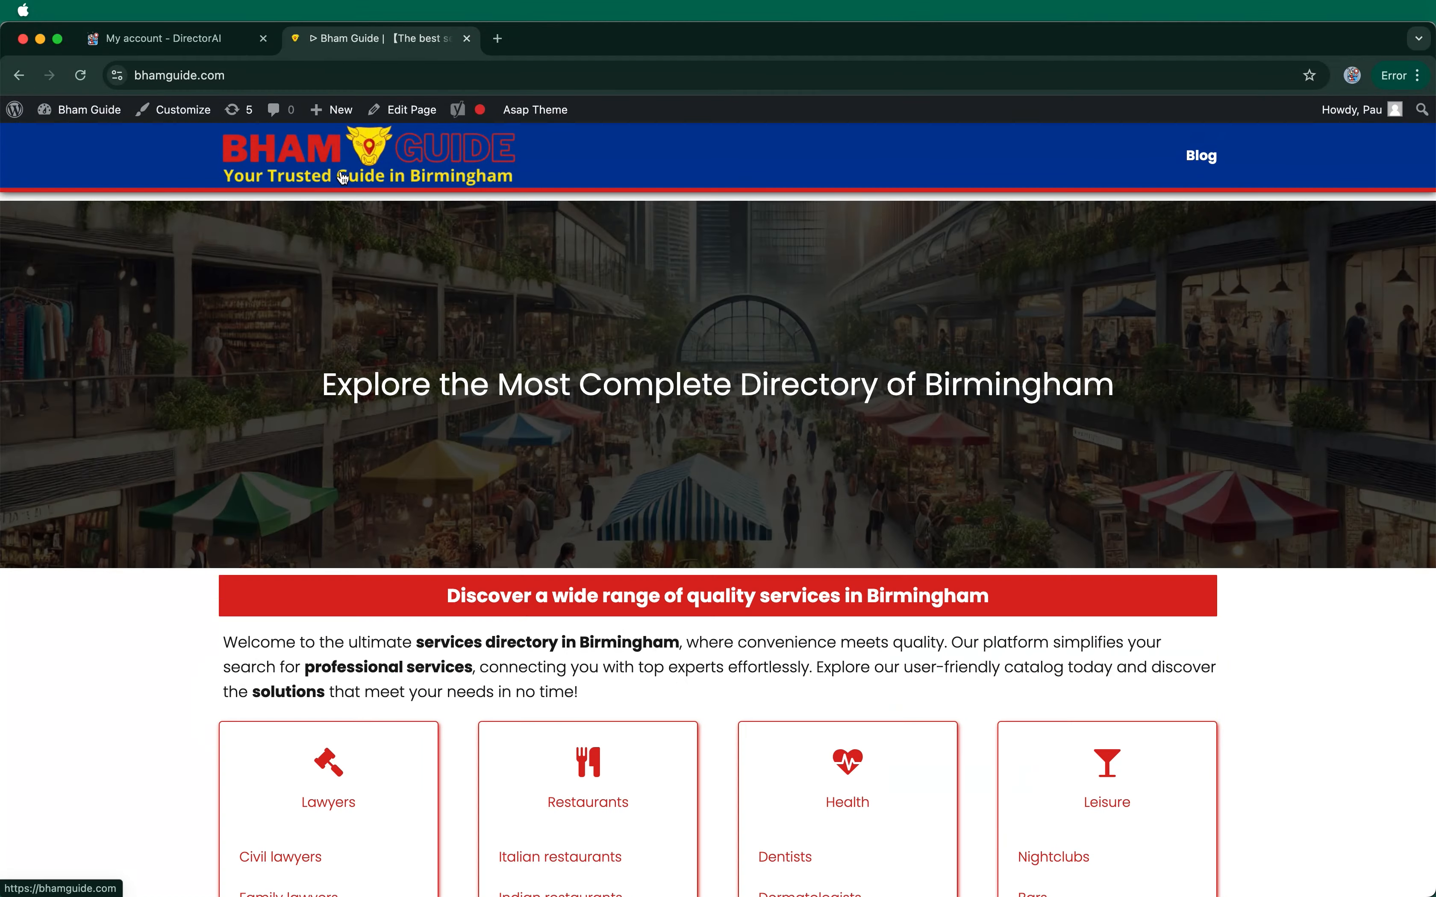
left_click(1197, 166)
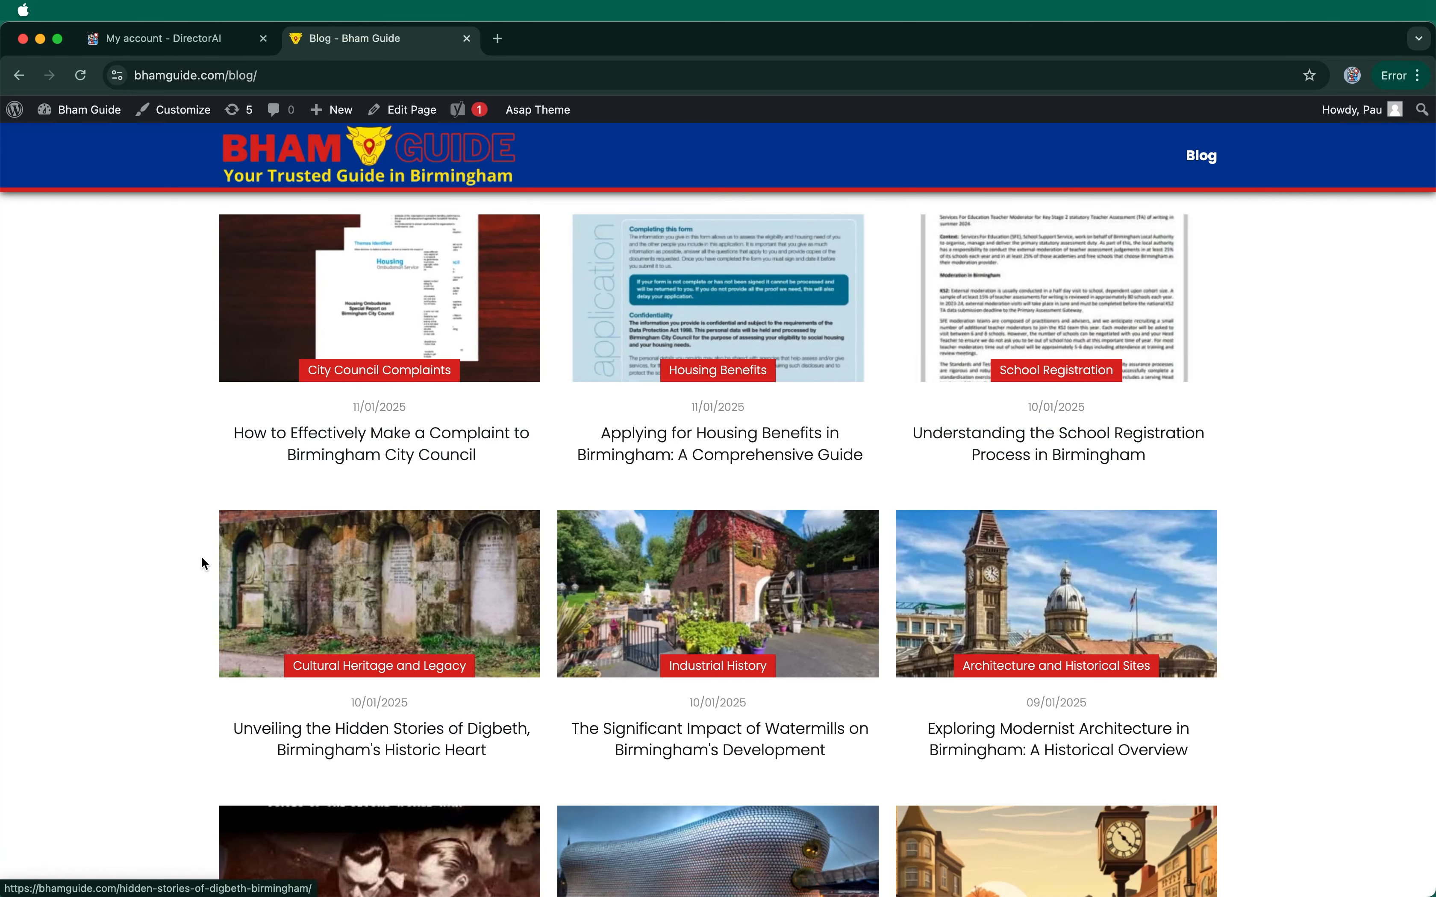
scroll(201, 563, "down", 3)
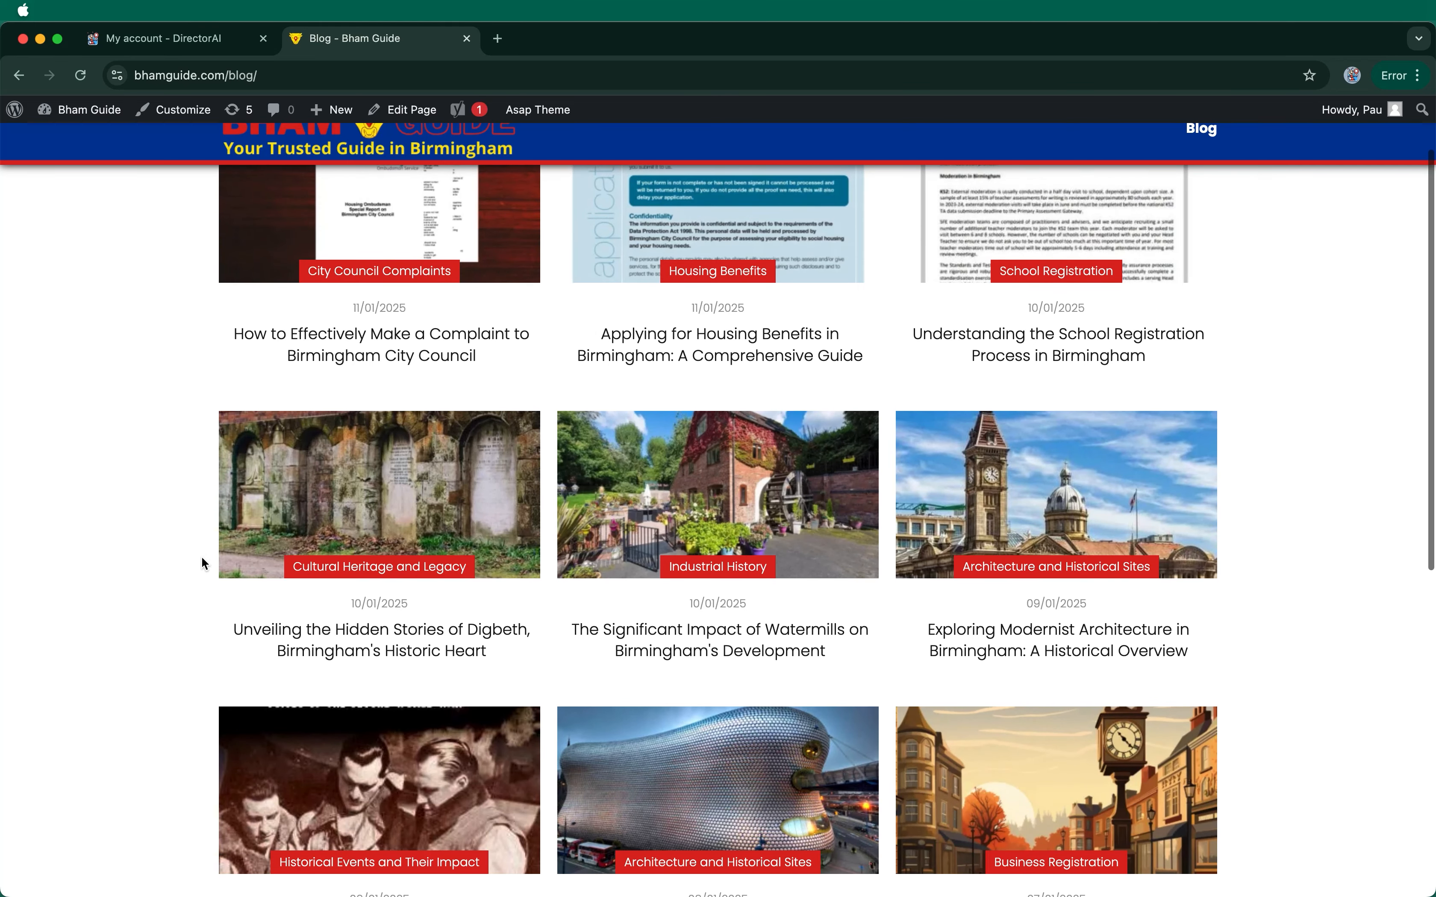
scroll(392, 356, "up", 3)
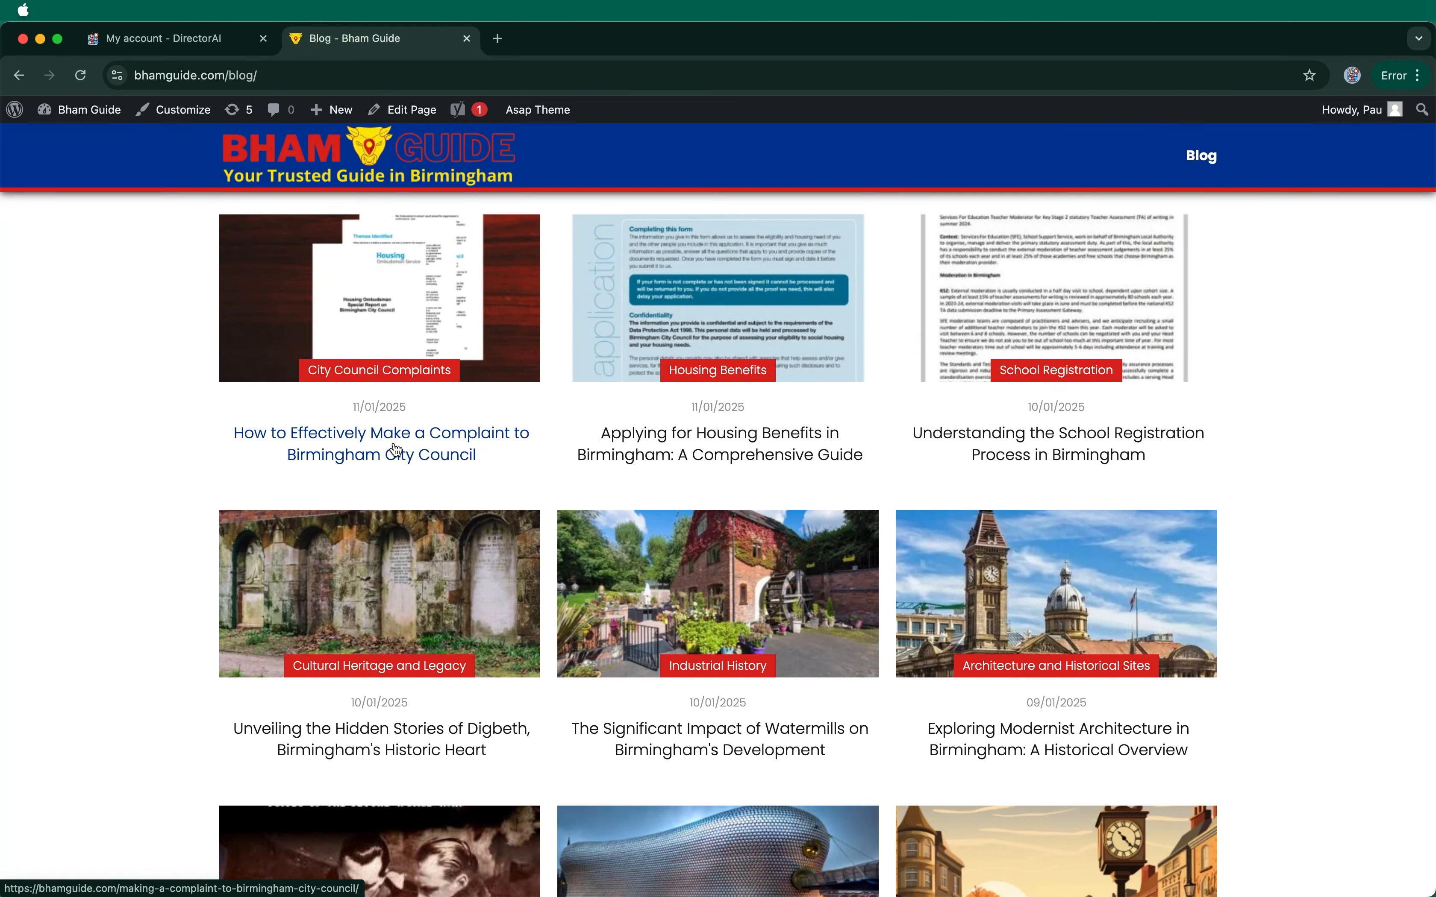
left_click(396, 450)
scroll(147, 665, "down", 6)
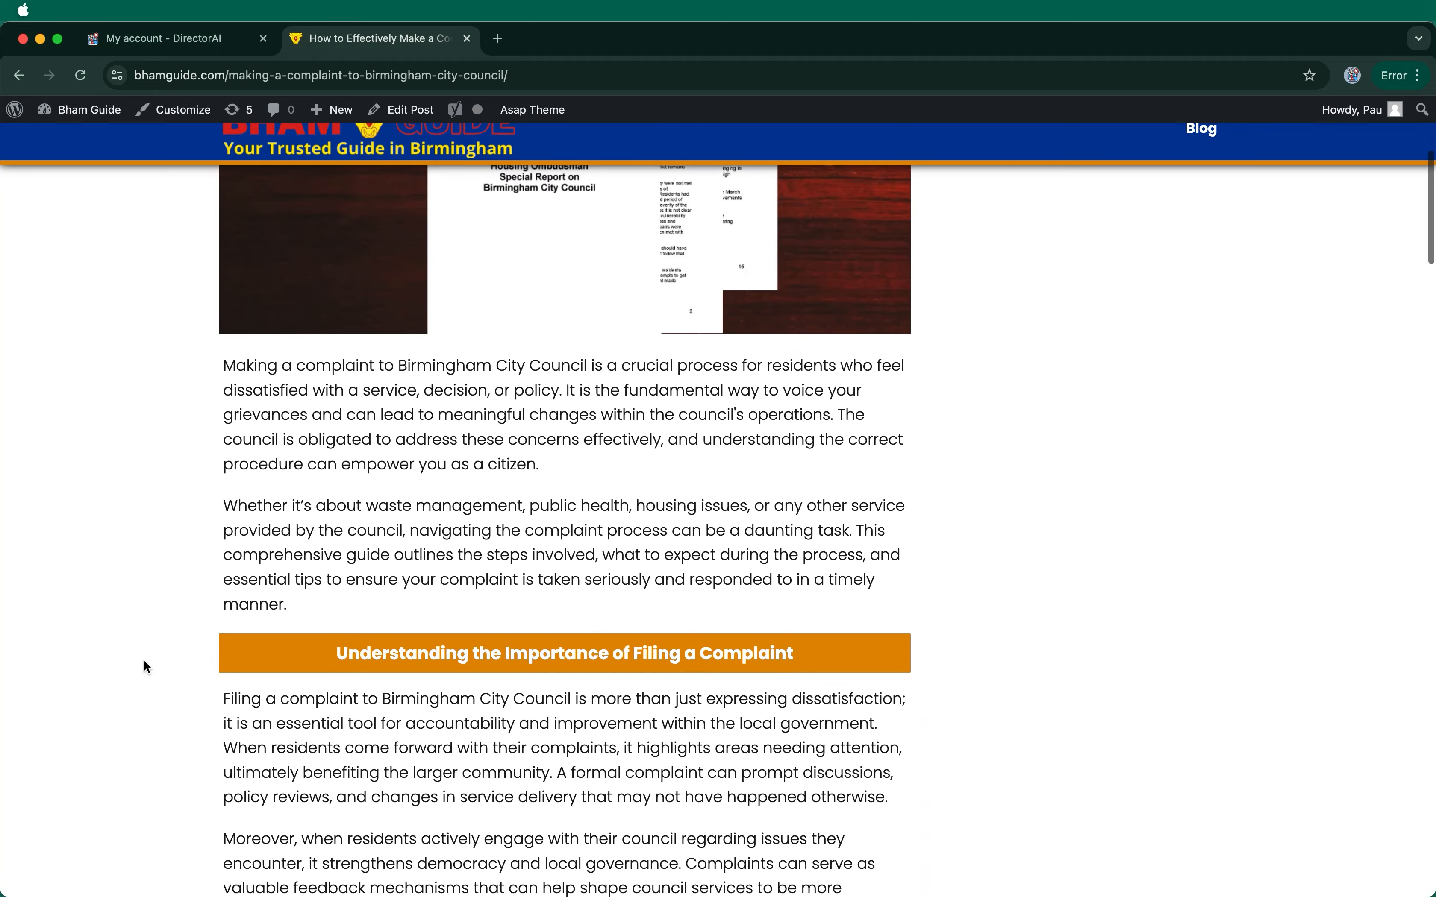
scroll(146, 666, "down", 10)
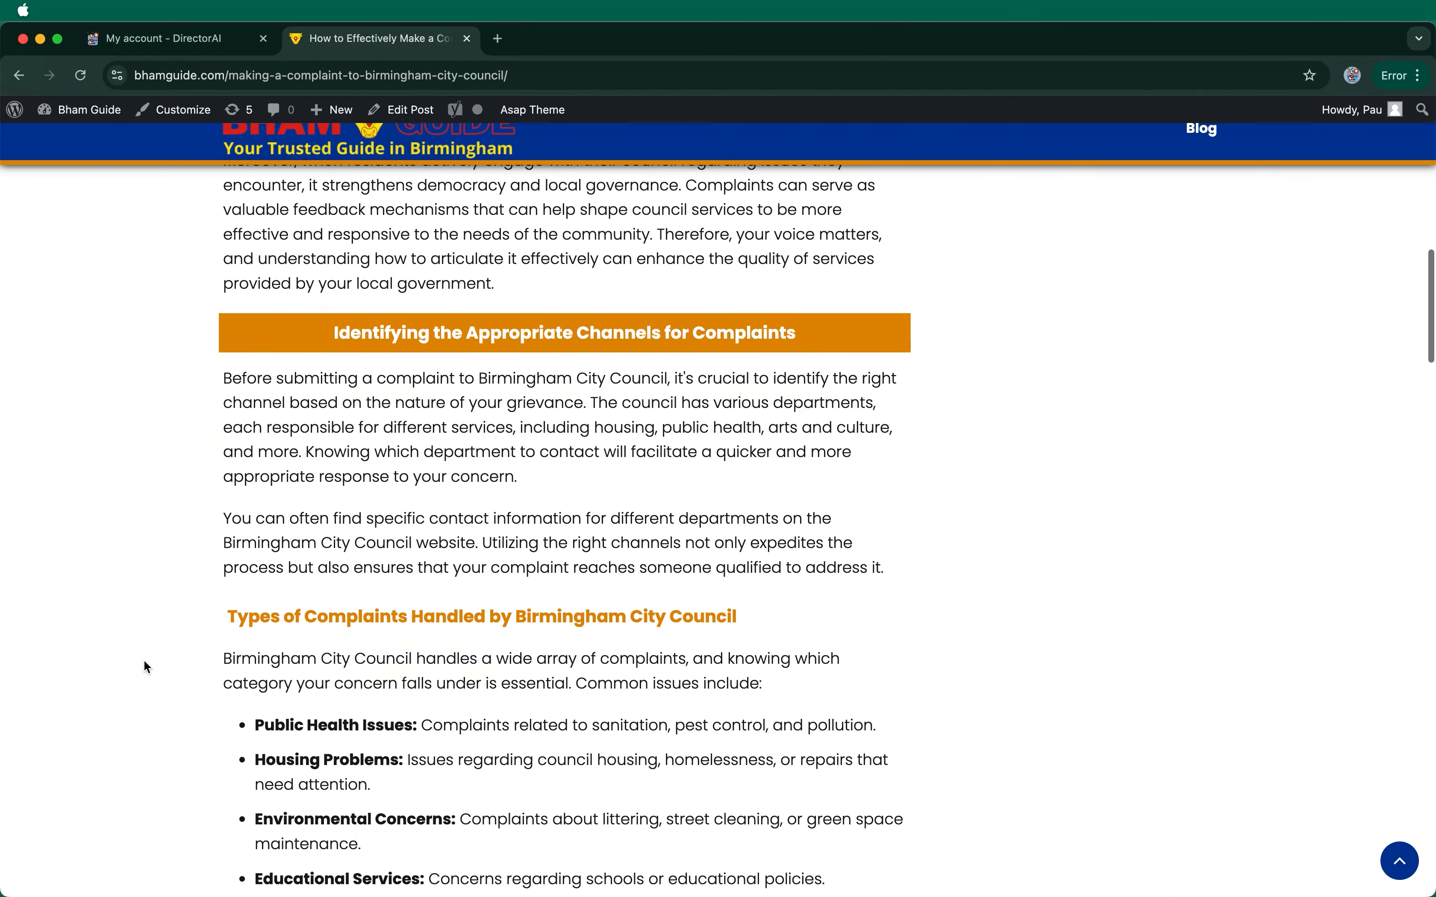
scroll(146, 667, "down", 1)
scroll(147, 667, "down", 2)
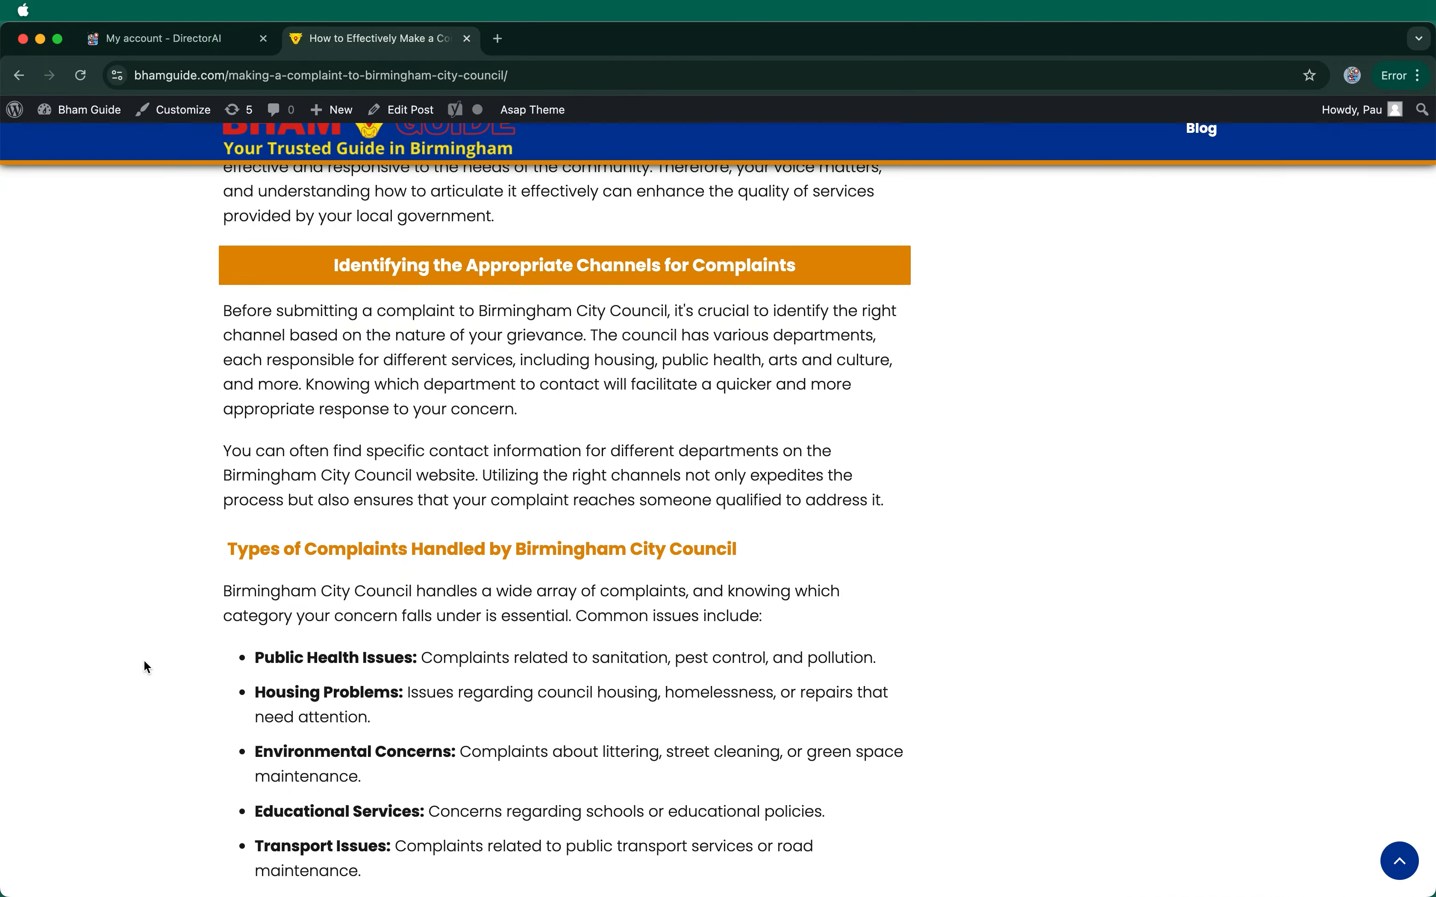
scroll(146, 667, "down", 20)
scroll(144, 662, "down", 20)
scroll(144, 662, "up", 20)
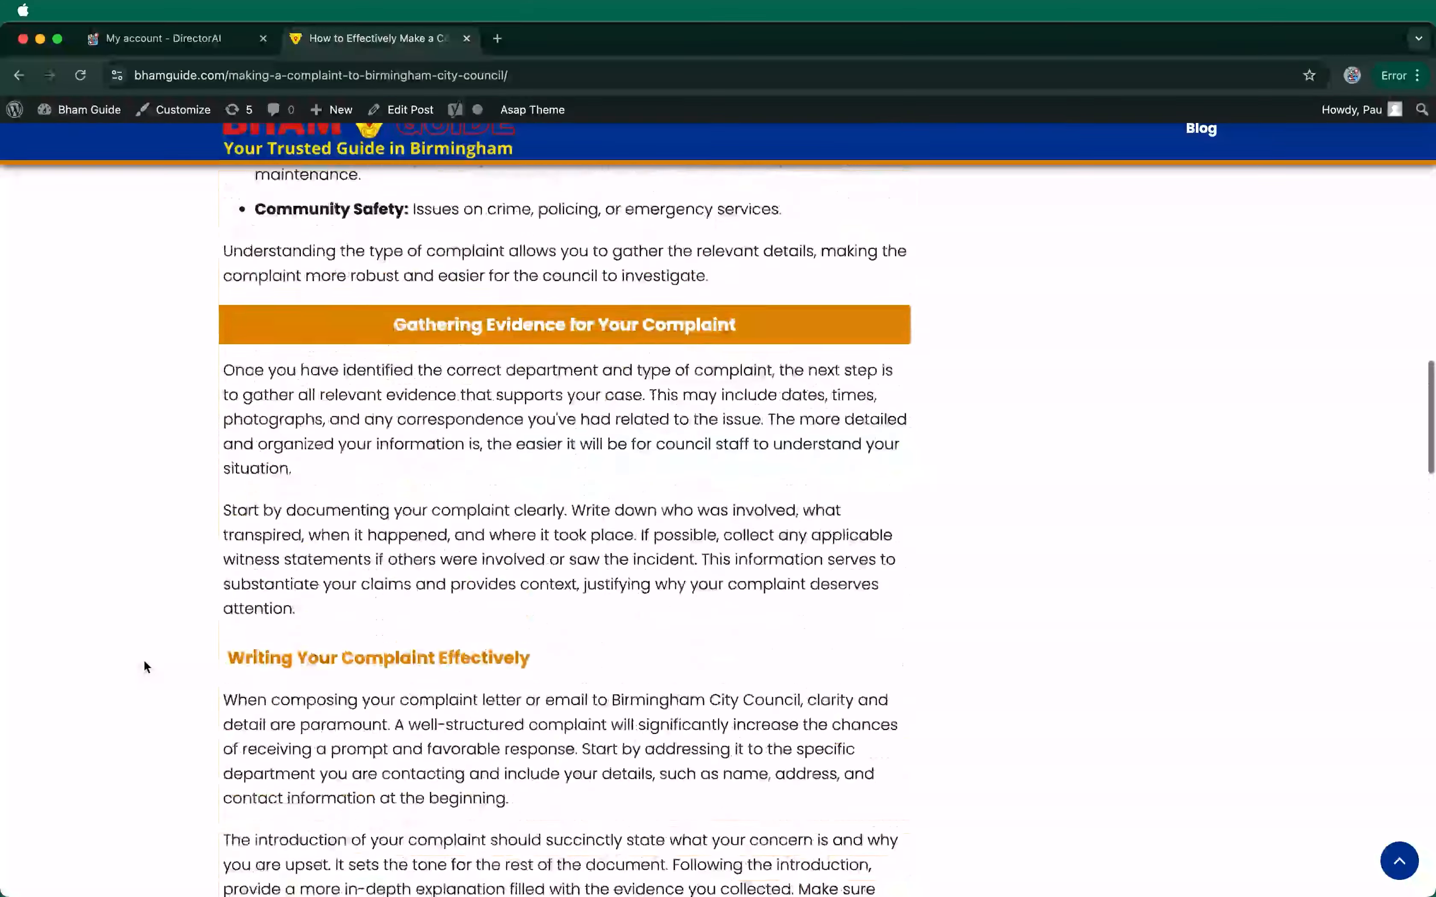
scroll(144, 661, "up", 20)
left_click(1209, 149)
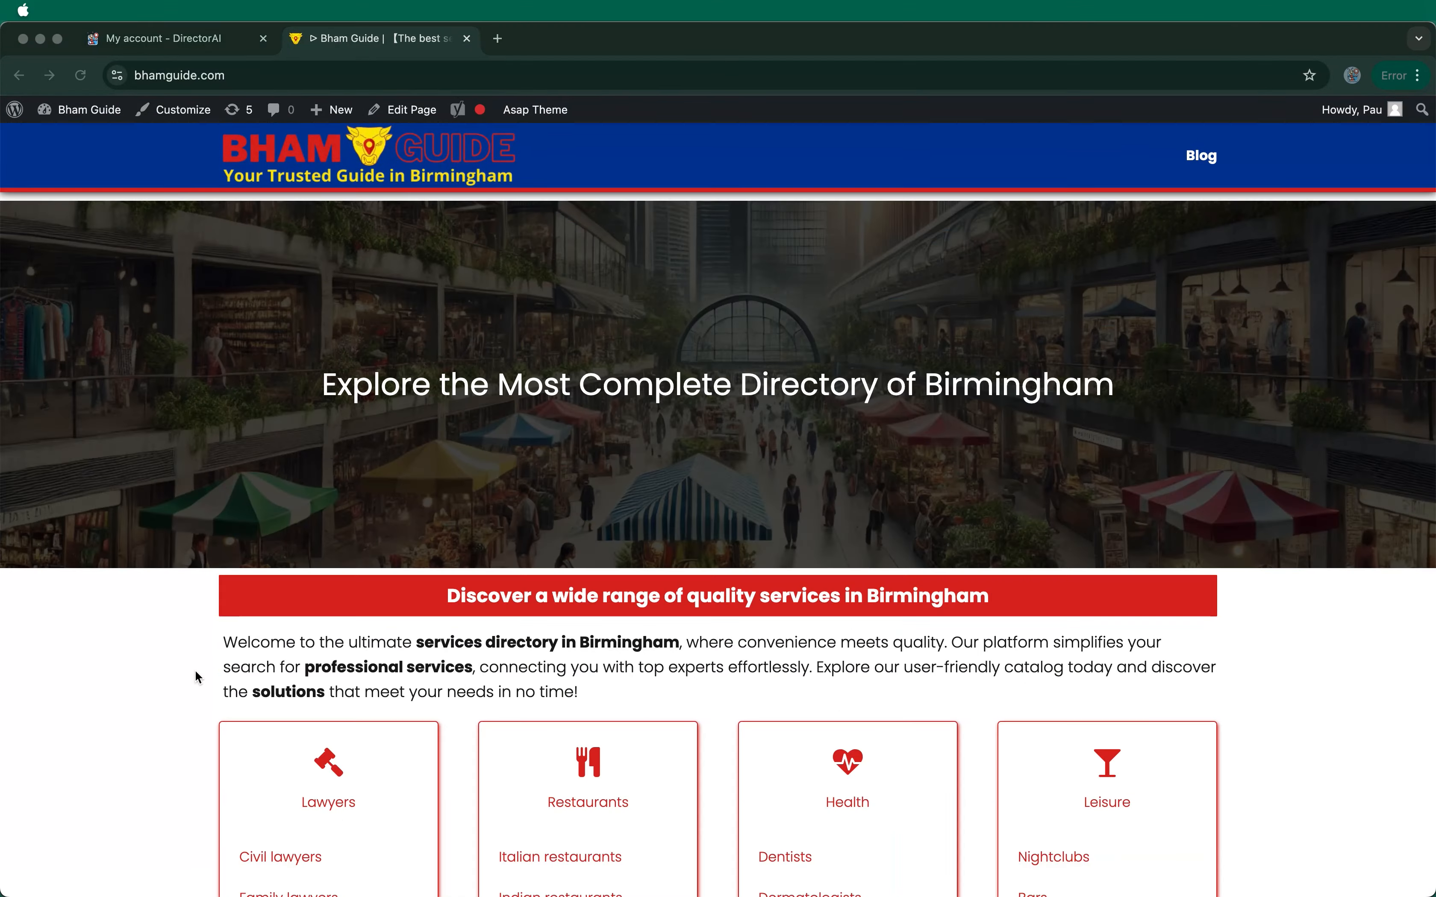
scroll(196, 671, "down", 2)
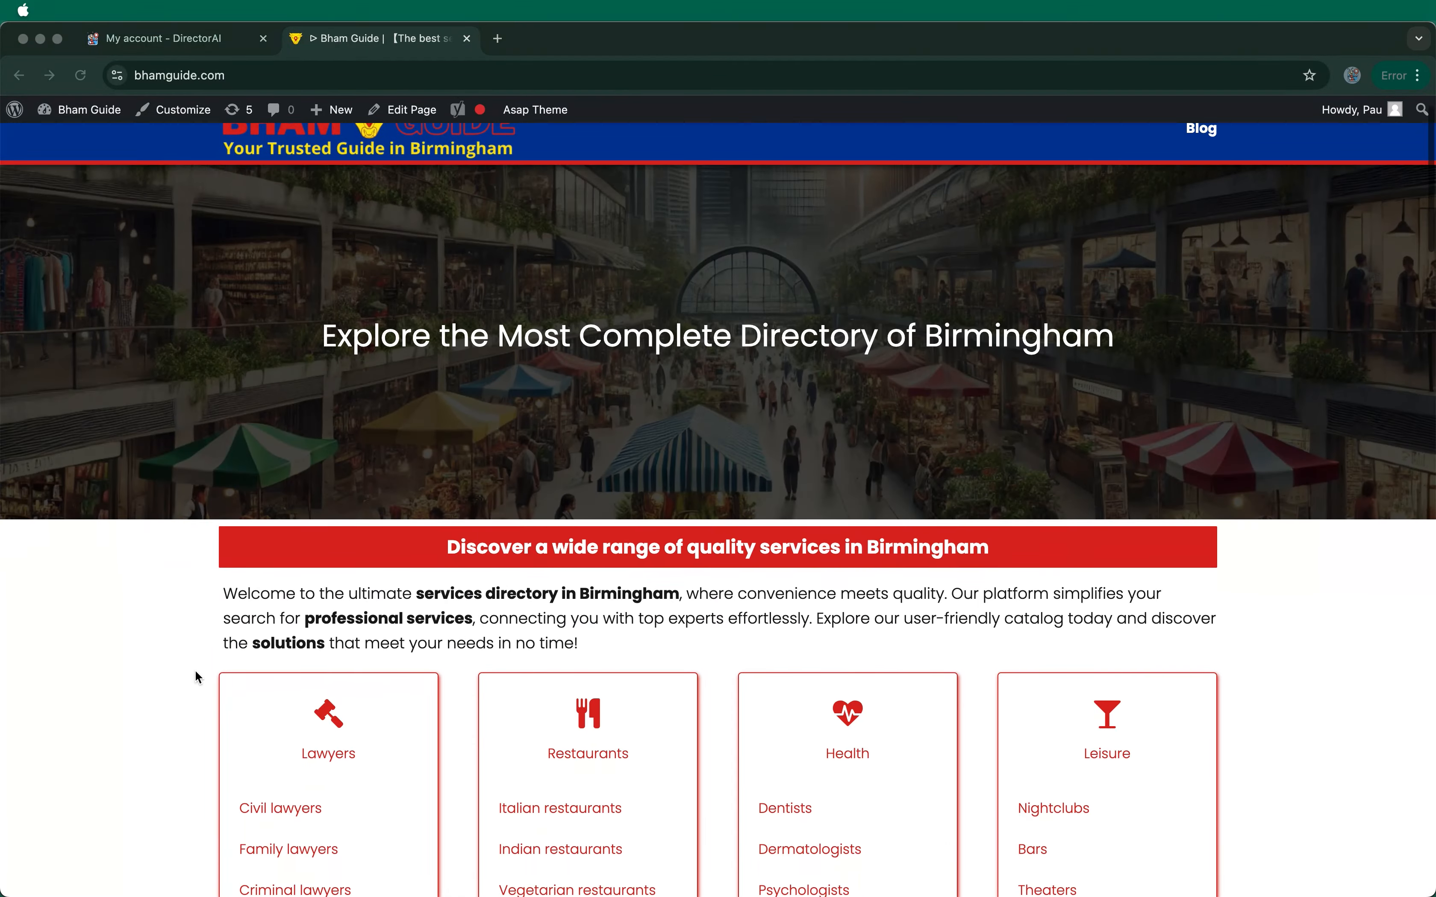
scroll(195, 673, "down", 12)
scroll(195, 670, "down", 3)
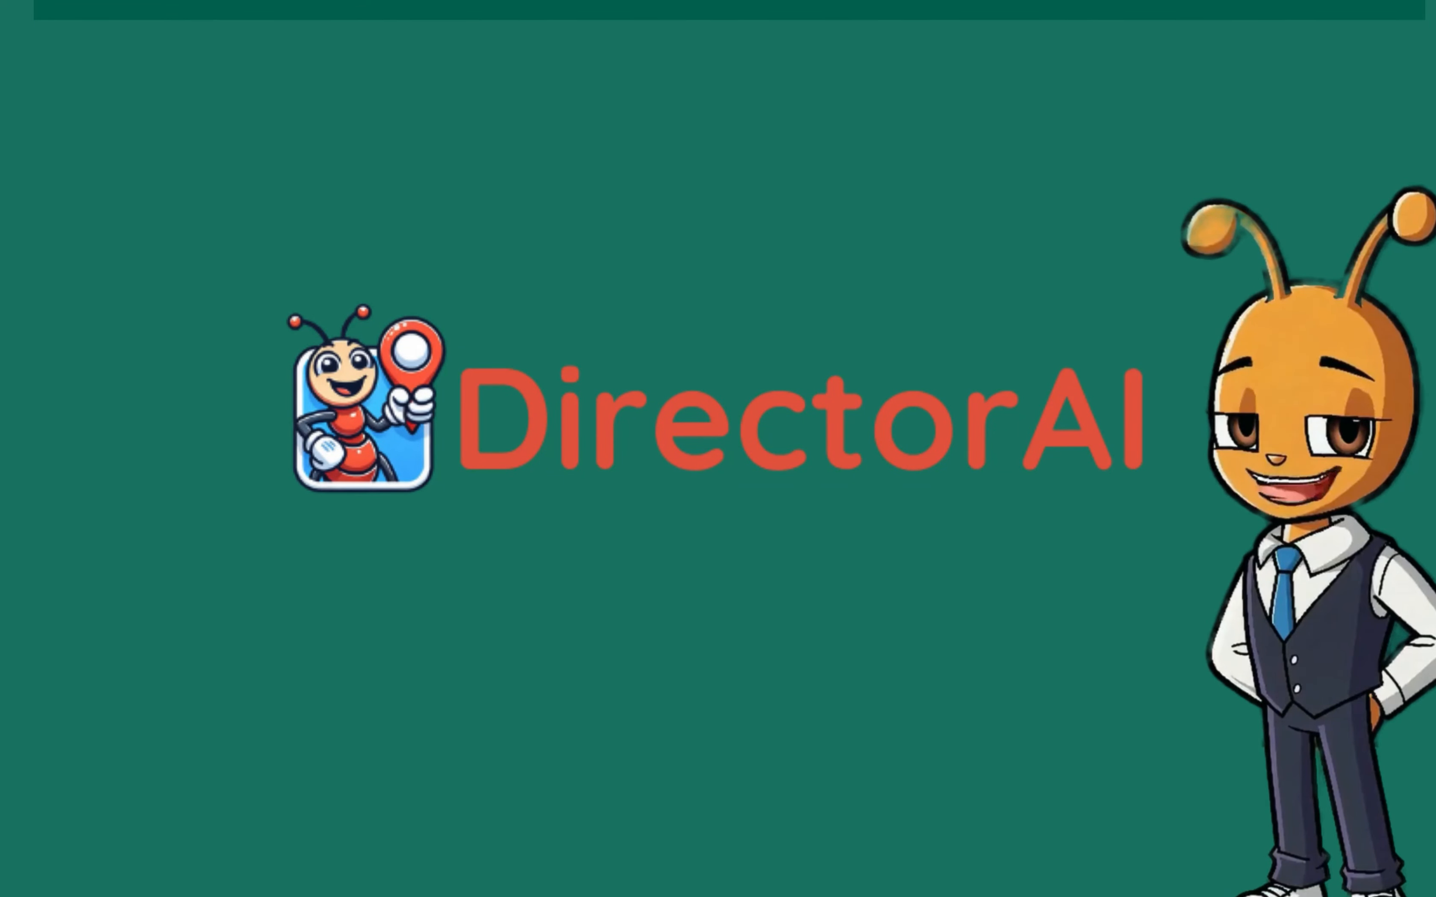